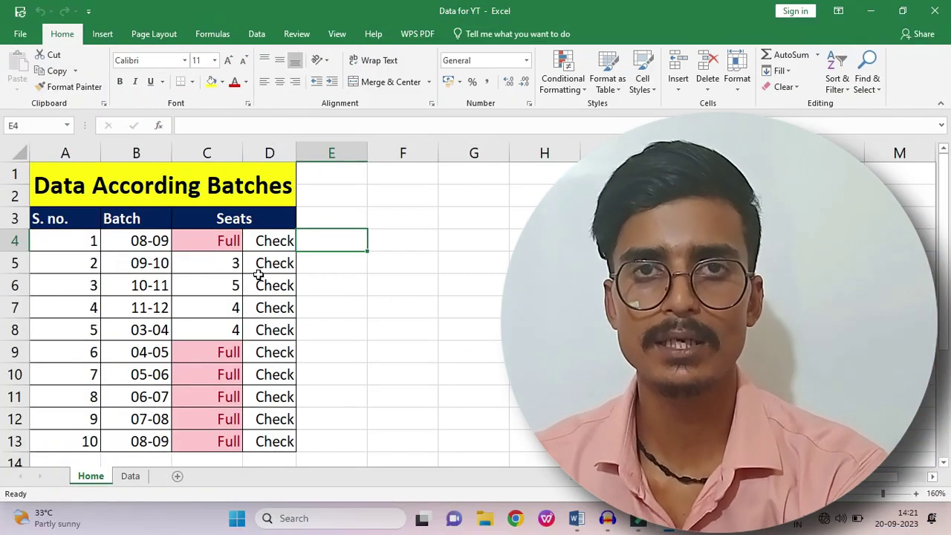
Step: Inspect the Home tracker's merged title cell and the serial numbers in column A
{"action": "left_click", "coordinate": [63, 186]}
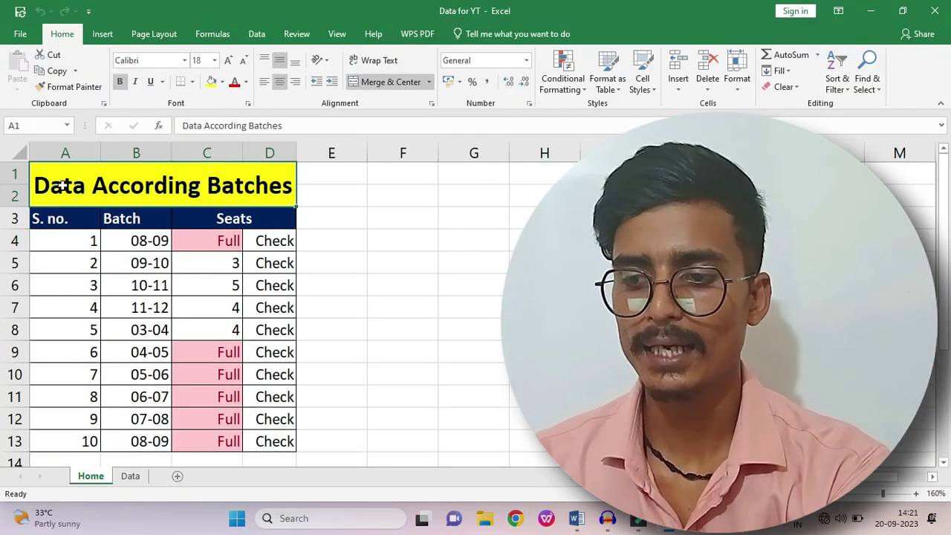
{"action": "left_click_drag", "start_coordinate": [74, 222], "coordinate": [74, 439]}
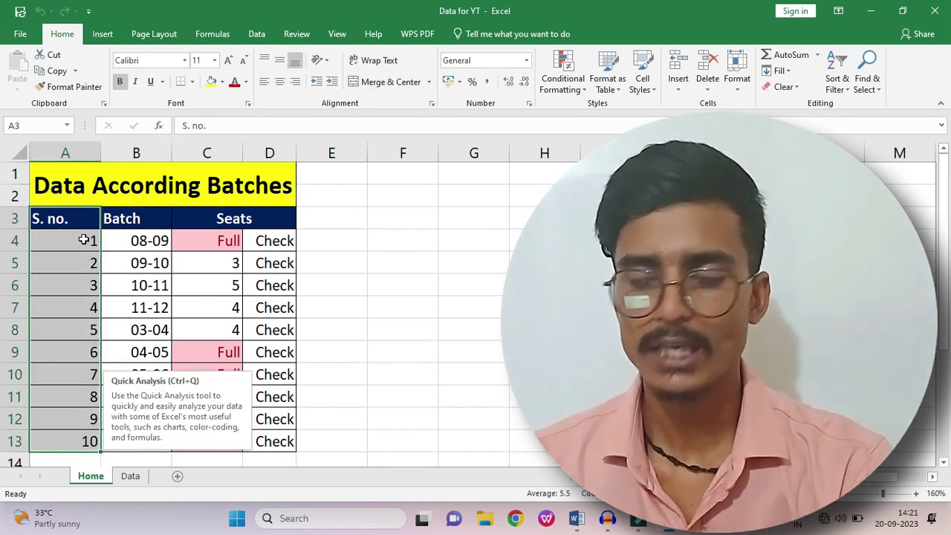
{"action": "left_click_drag", "start_coordinate": [84, 239], "coordinate": [79, 424]}
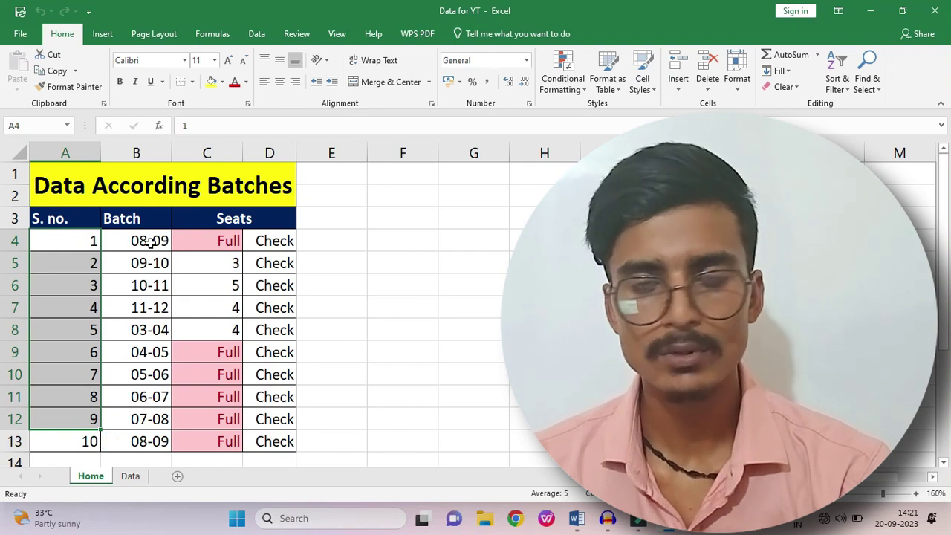
Step: Step through the batch codes in column B from B4 down to B13
{"action": "left_click", "coordinate": [151, 242]}
{"action": "left_click", "coordinate": [151, 263]}
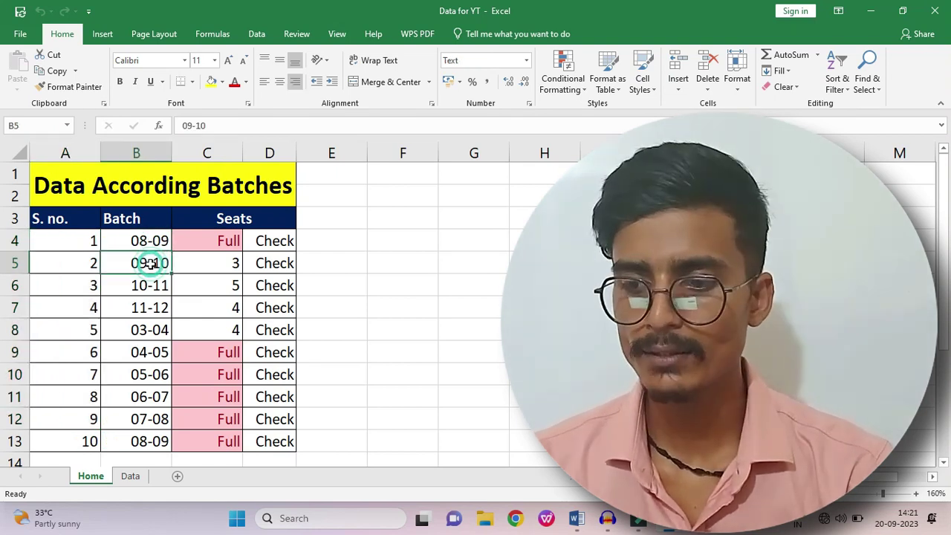
{"action": "left_click", "coordinate": [151, 283]}
{"action": "left_click", "coordinate": [160, 308]}
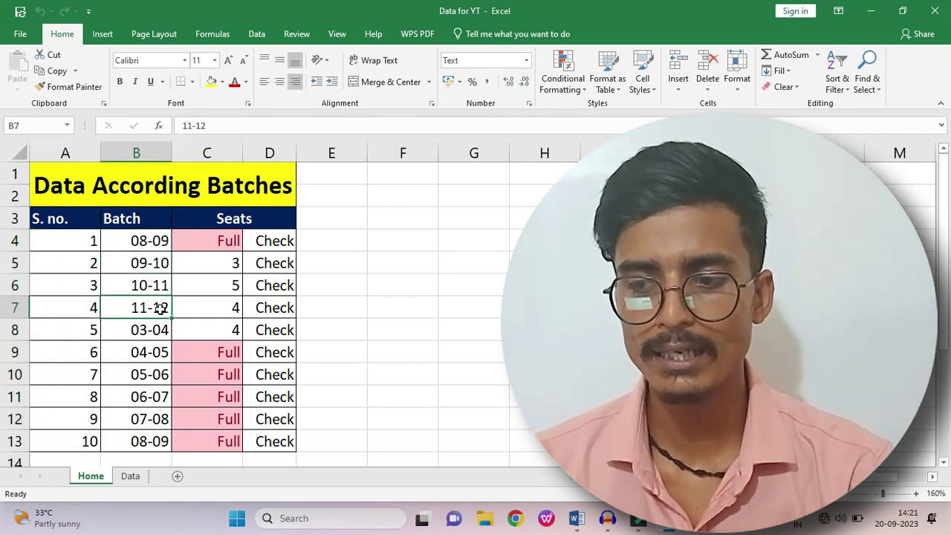
{"action": "left_click", "coordinate": [162, 331]}
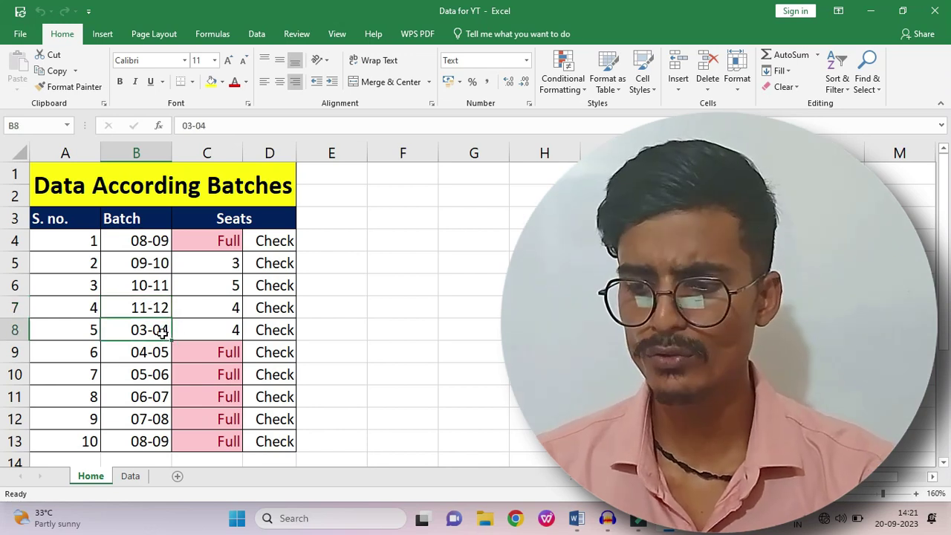
{"action": "left_click", "coordinate": [161, 440]}
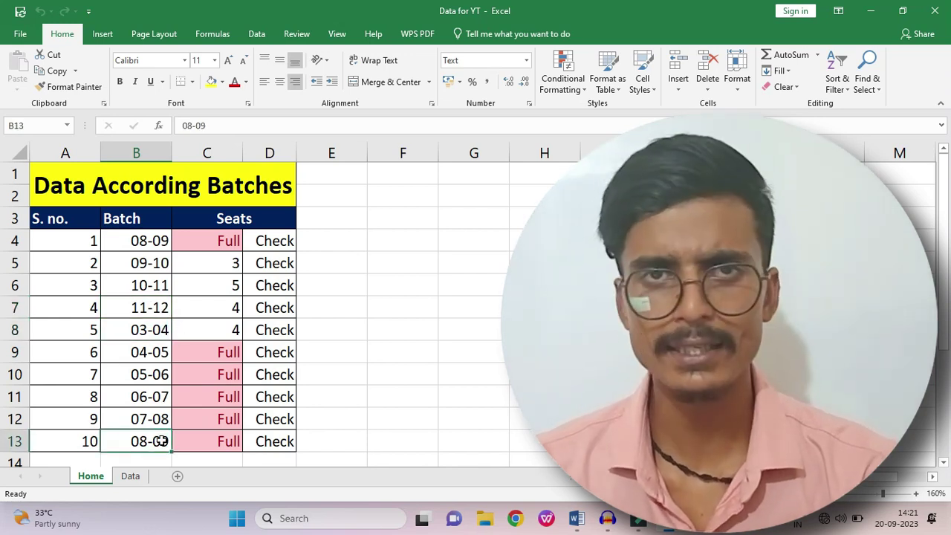
Step: Check the seat-count formulas in C4:C5 and test the Check link to Batch 9-10 and back
{"action": "left_click", "coordinate": [214, 246]}
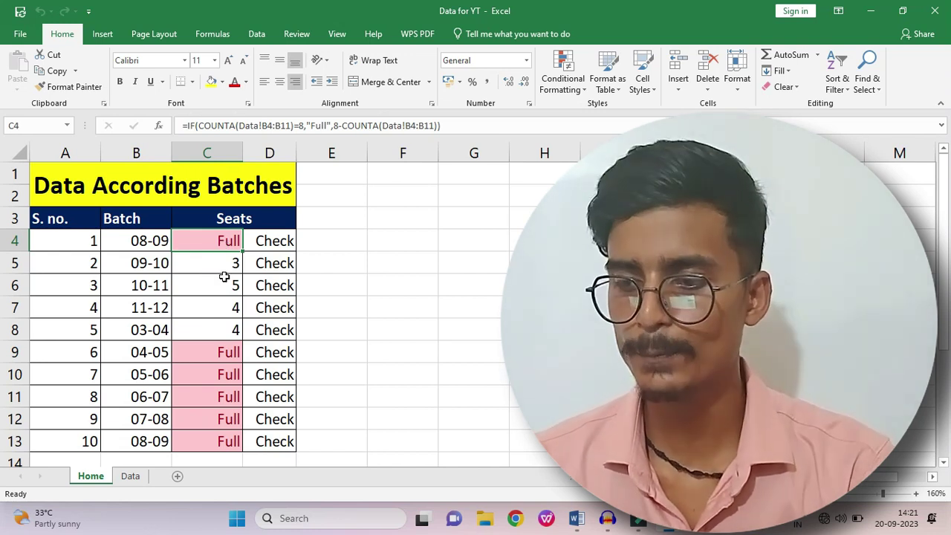
{"action": "left_click", "coordinate": [225, 264]}
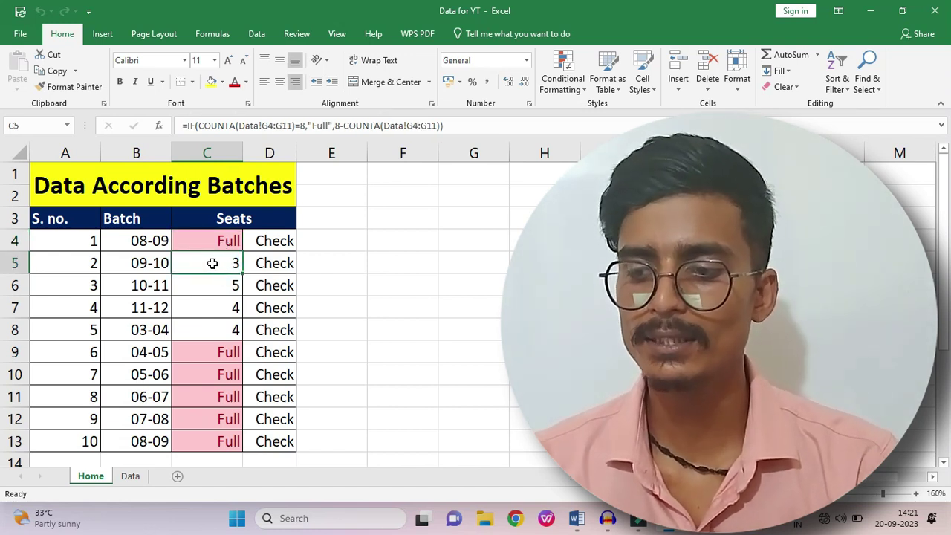
{"action": "left_click", "coordinate": [269, 266]}
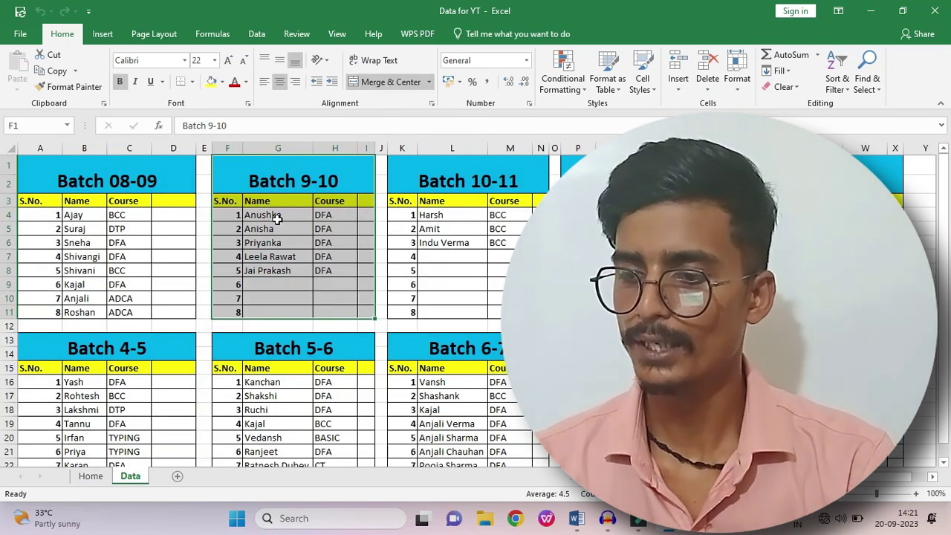
{"action": "left_click", "coordinate": [291, 186]}
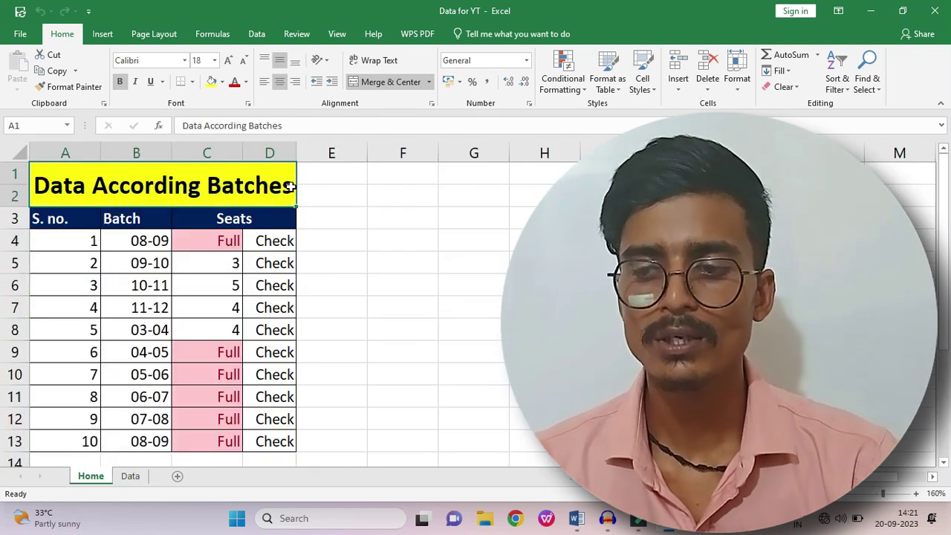
{"action": "left_click", "coordinate": [232, 221]}
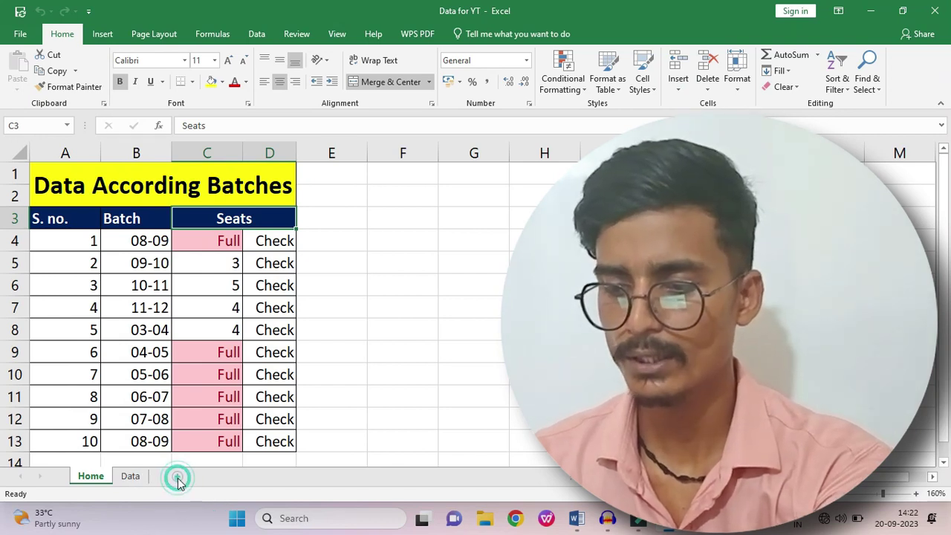
Step: Add two blank worksheets, then select A1:D2 on the new Sheet1 for the title
{"action": "left_click", "coordinate": [178, 477]}
{"action": "left_click", "coordinate": [224, 477]}
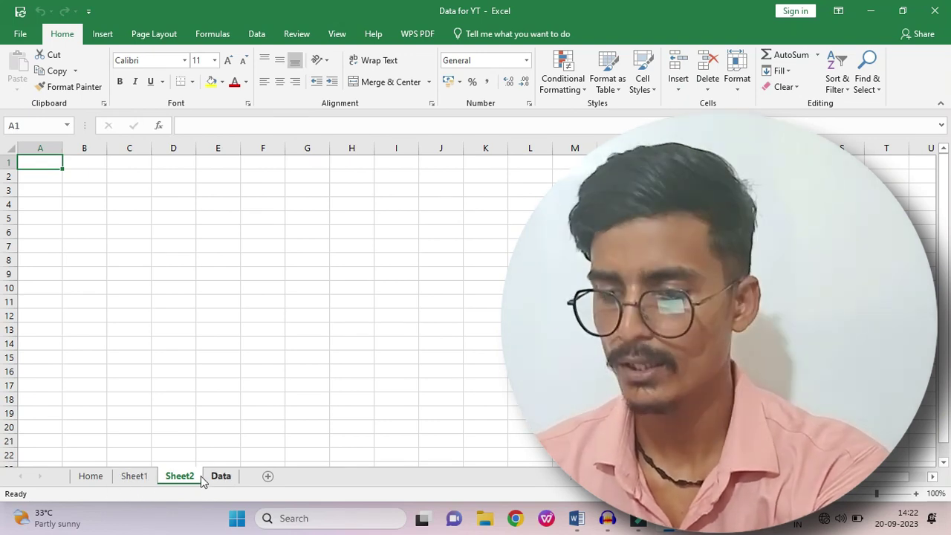
{"action": "left_click", "coordinate": [92, 477]}
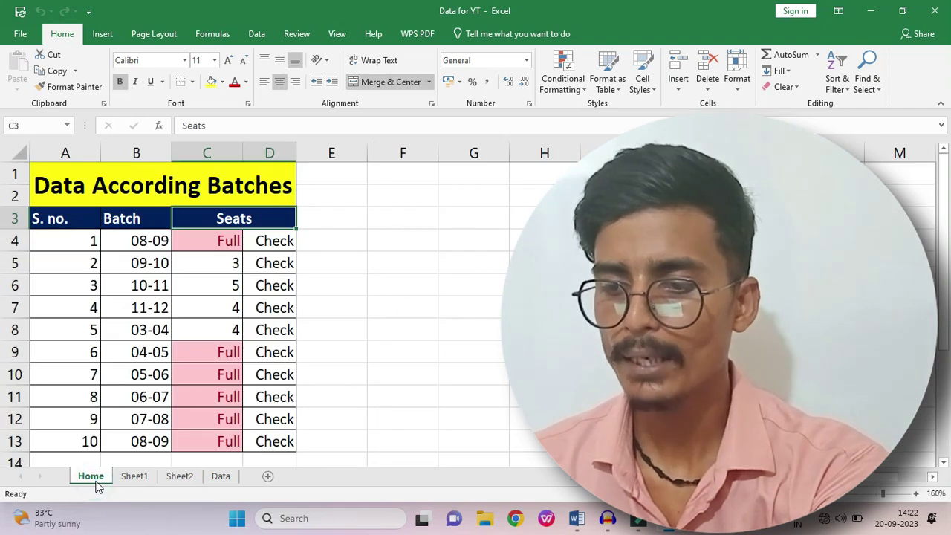
{"action": "left_click", "coordinate": [56, 170]}
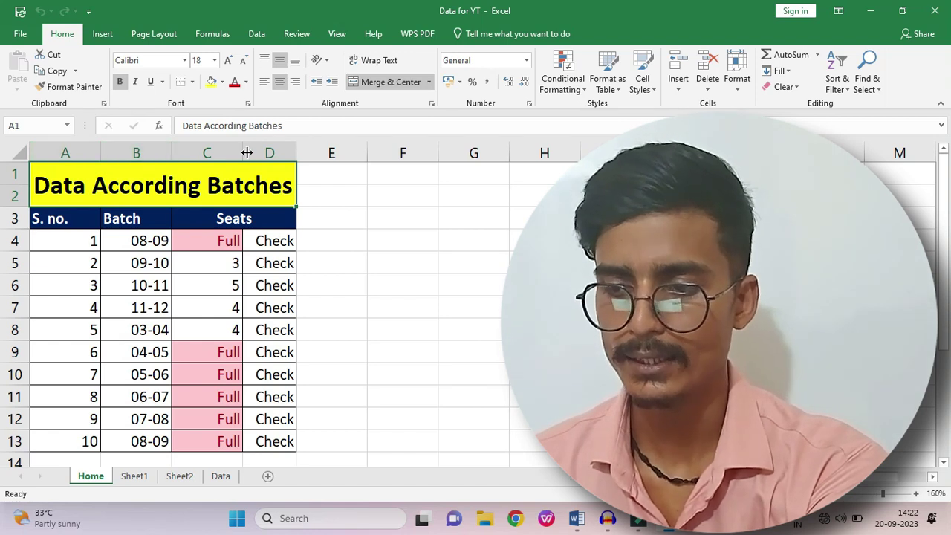
{"action": "left_click", "coordinate": [147, 475]}
{"action": "left_click_drag", "start_coordinate": [55, 167], "coordinate": [194, 186]}
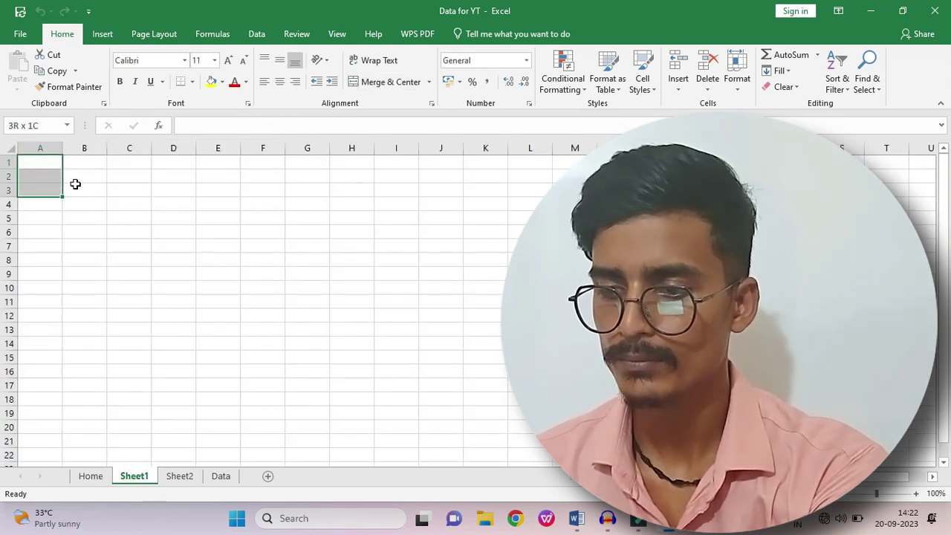
Step: Merge A1:D2 into a title cell, enter S.no, Batch, Seats in A3:C3, and select C3:D3
{"action": "left_click", "coordinate": [352, 85]}
{"action": "left_click", "coordinate": [35, 192]}
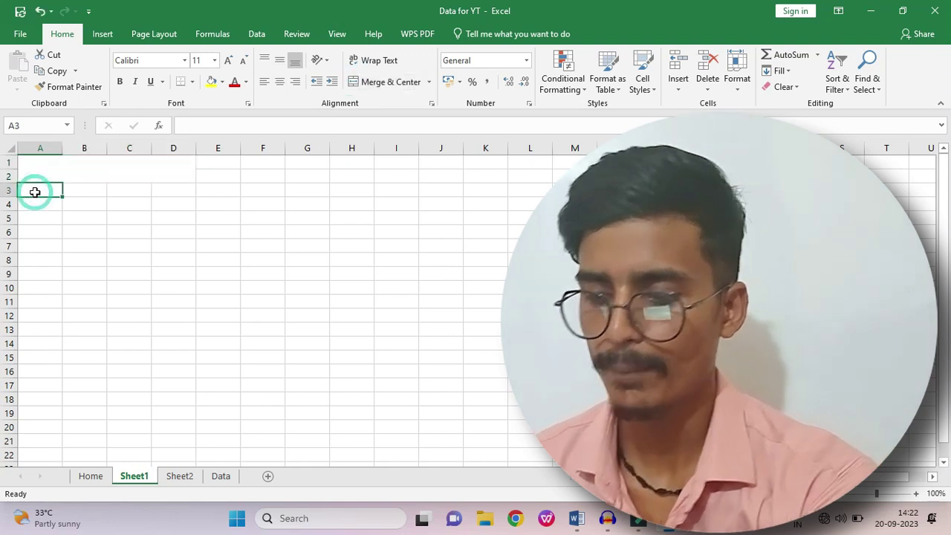
{"action": "type", "text": "S.no"}
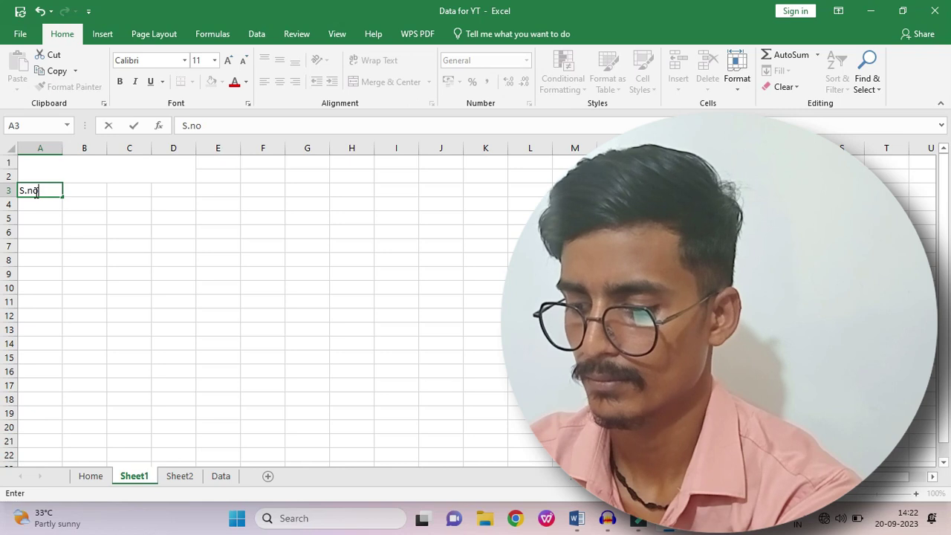
{"action": "key", "text": "Tab"}
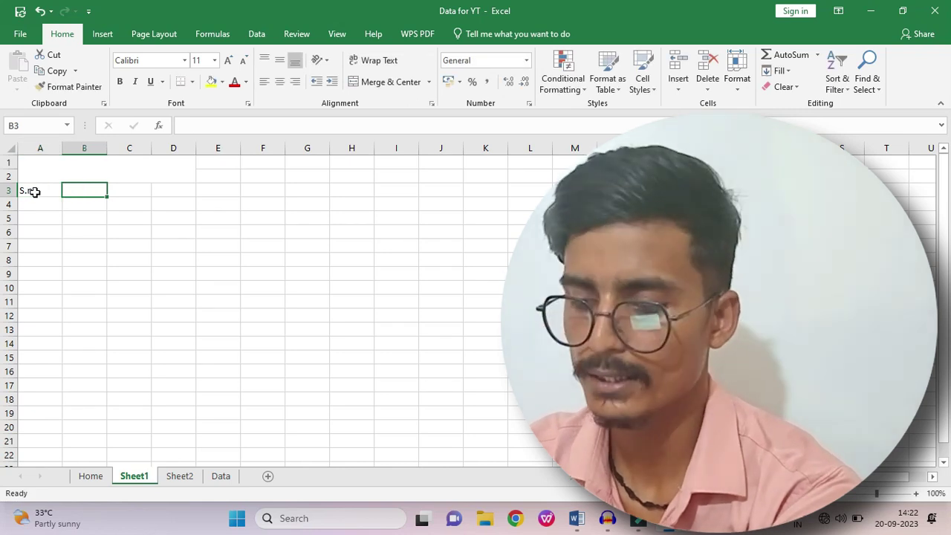
{"action": "type", "text": "Batch"}
{"action": "key", "text": "Tab"}
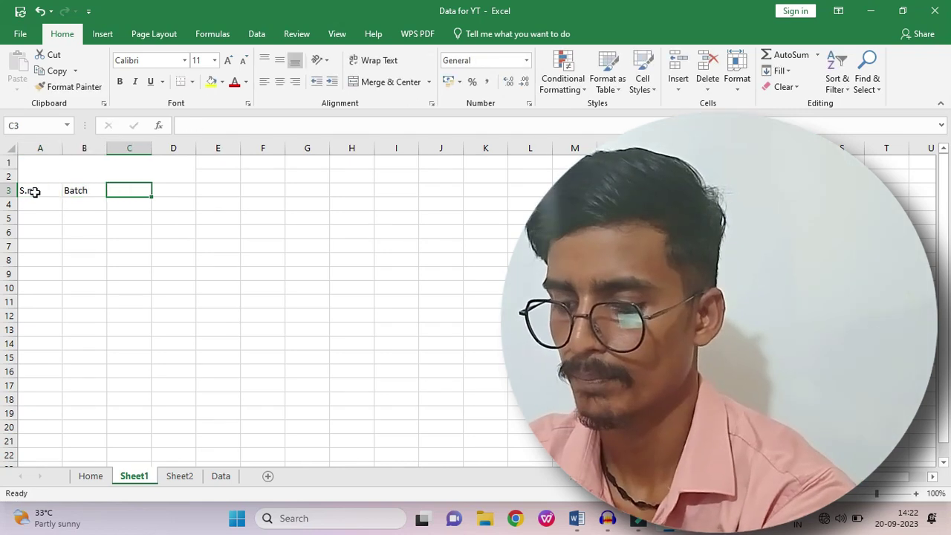
{"action": "type", "text": "Seats"}
{"action": "key", "text": "Return"}
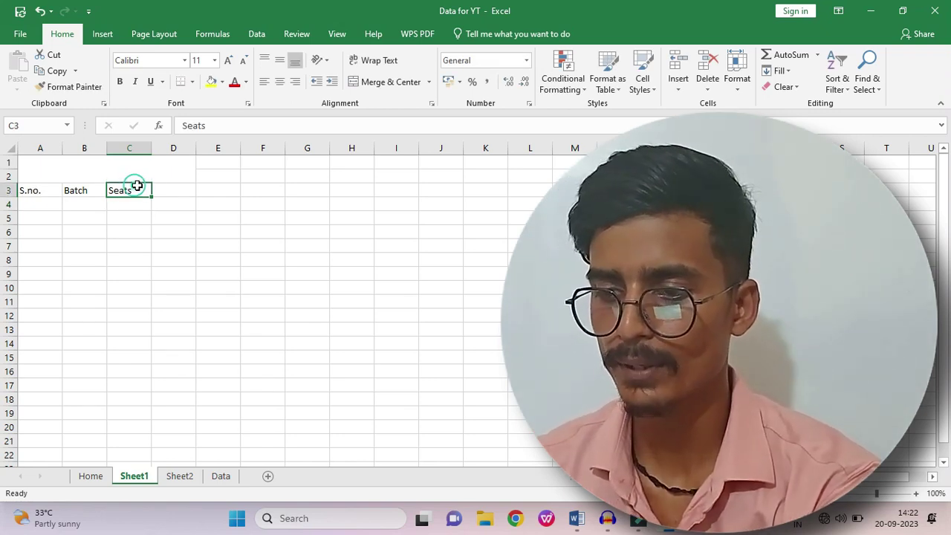
{"action": "left_click_drag", "start_coordinate": [137, 186], "coordinate": [177, 189]}
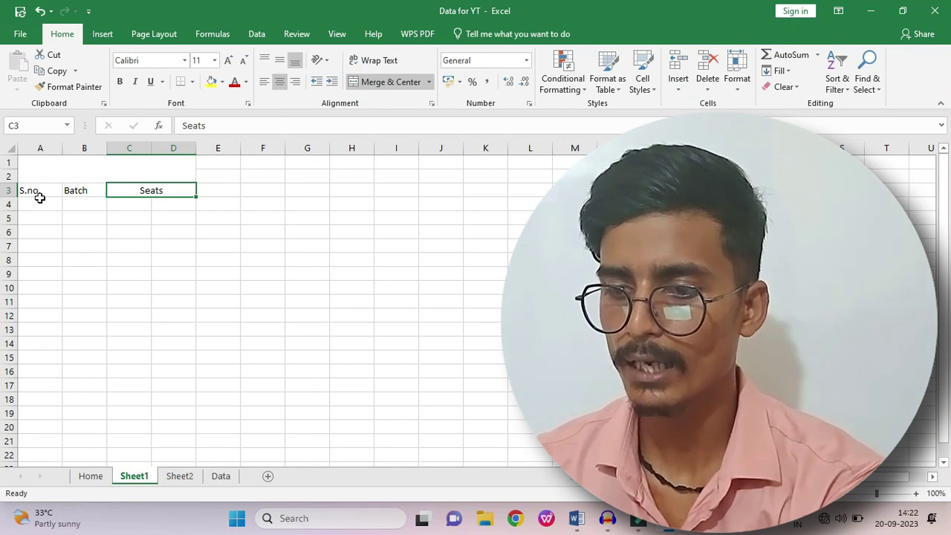
Step: Enter the title 'Data According Batches' in the merged cell, fill it yellow and enlarge it
{"action": "left_click", "coordinate": [46, 176]}
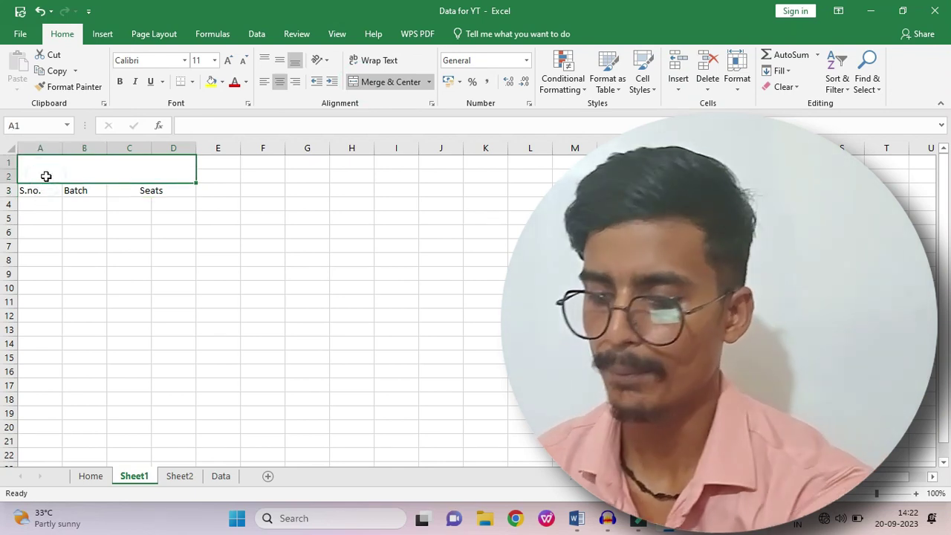
{"action": "type", "text": "DAta According"}
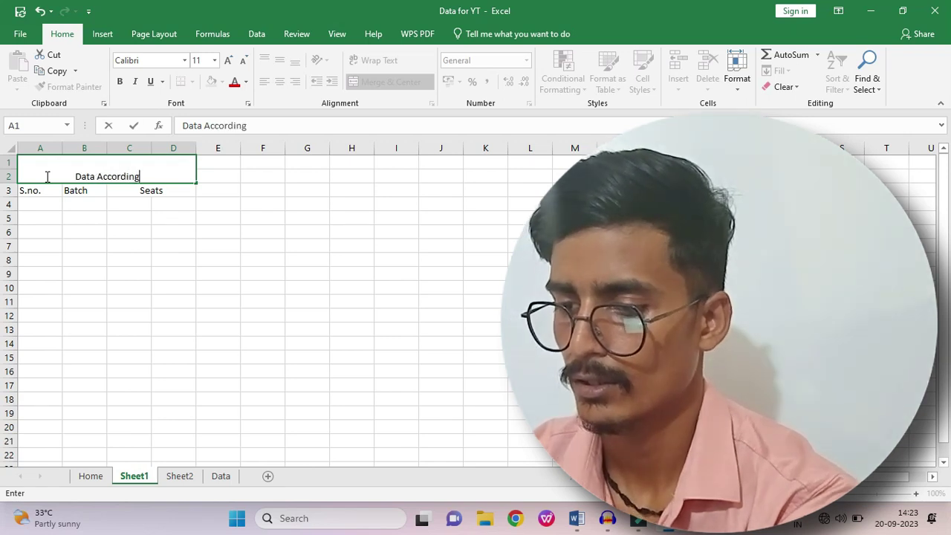
{"action": "type", "text": " Bat"}
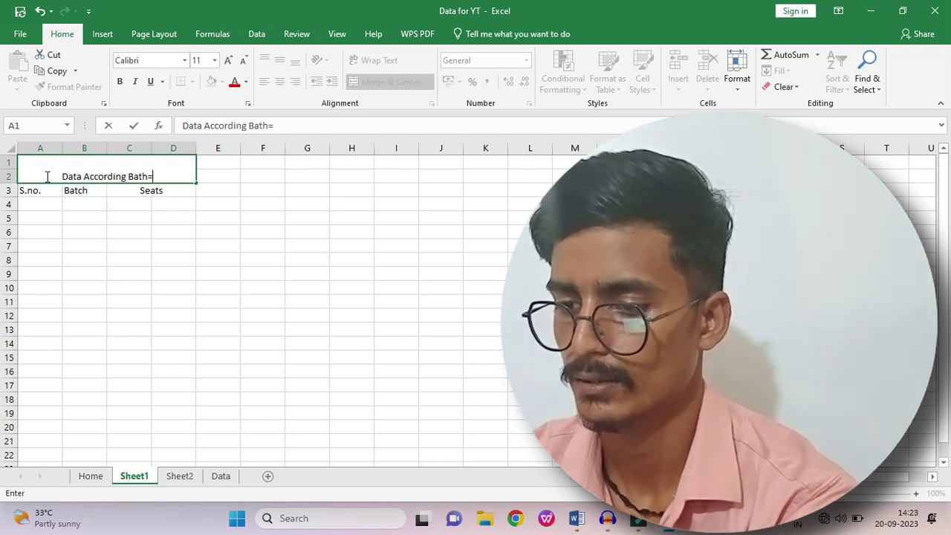
{"action": "type", "text": "ches"}
{"action": "key", "text": "ctrl+Return"}
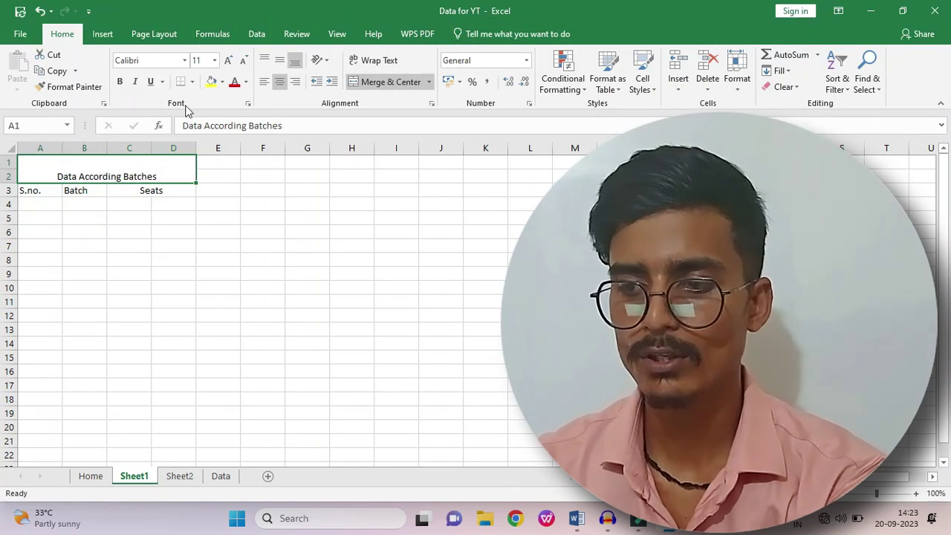
{"action": "left_click", "coordinate": [211, 83]}
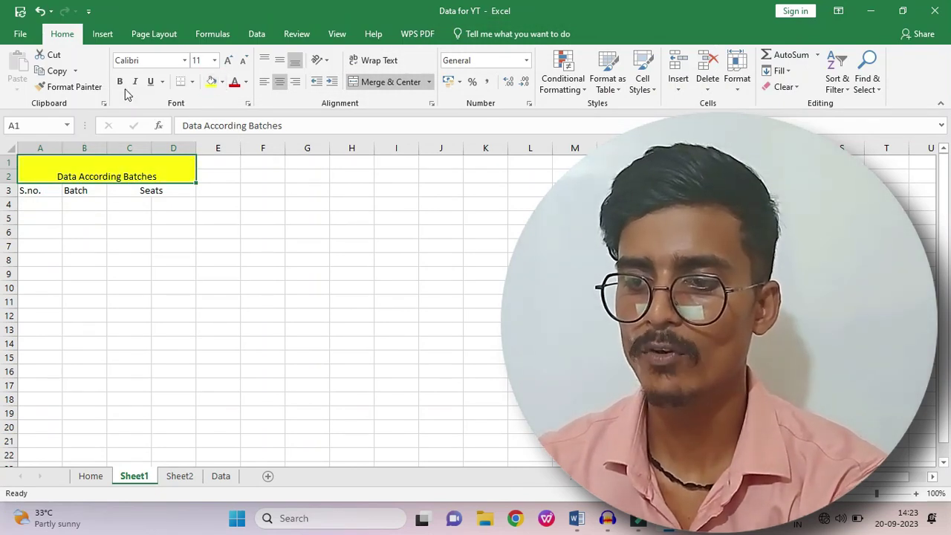
{"action": "left_click", "coordinate": [228, 60]}
{"action": "left_click", "coordinate": [228, 60]}
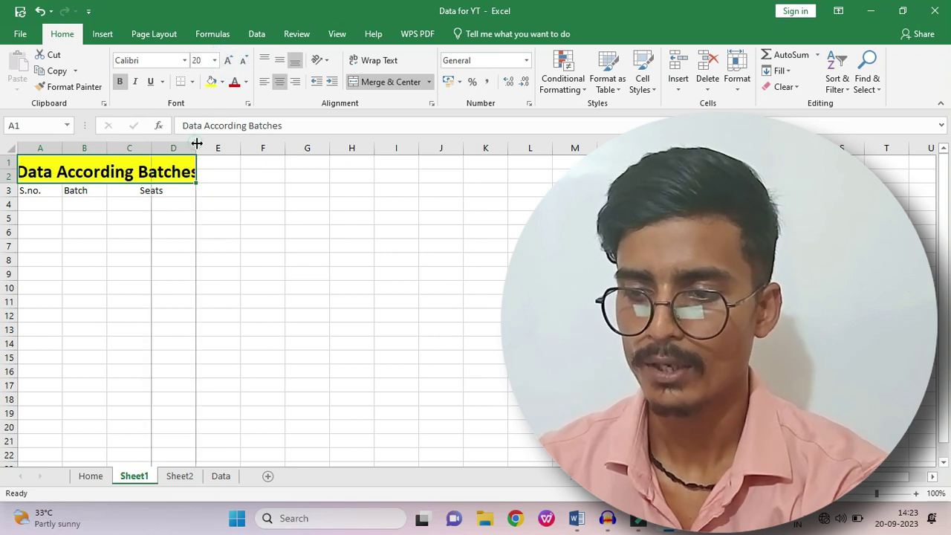
Step: Widen columns D and C to fit the title, then select header row A3:D3
{"action": "left_click_drag", "start_coordinate": [197, 144], "coordinate": [209, 143]}
{"action": "left_click_drag", "start_coordinate": [152, 142], "coordinate": [155, 141]}
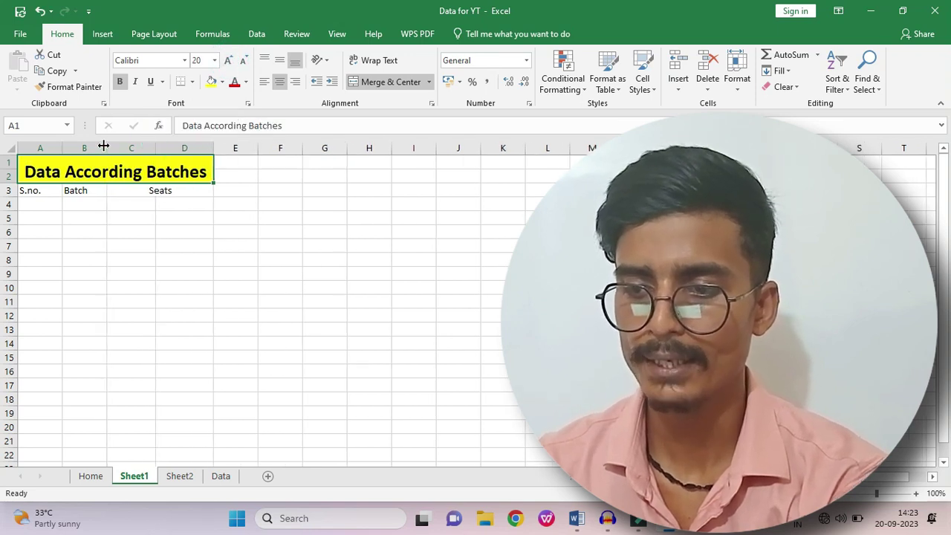
{"action": "left_click_drag", "start_coordinate": [30, 190], "coordinate": [131, 188]}
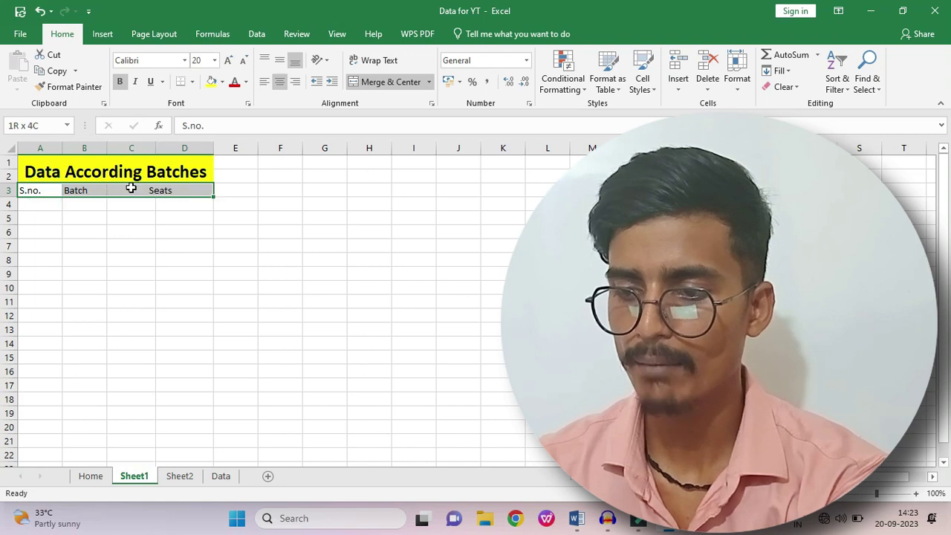
Step: Give the A3:D3 header row a dark blue fill with white text
{"action": "left_click", "coordinate": [222, 81]}
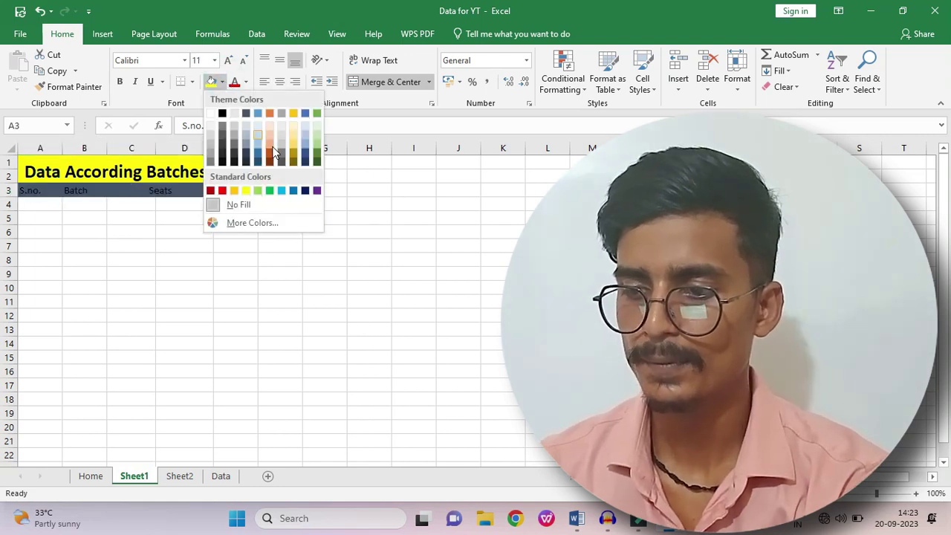
{"action": "left_click", "coordinate": [303, 190]}
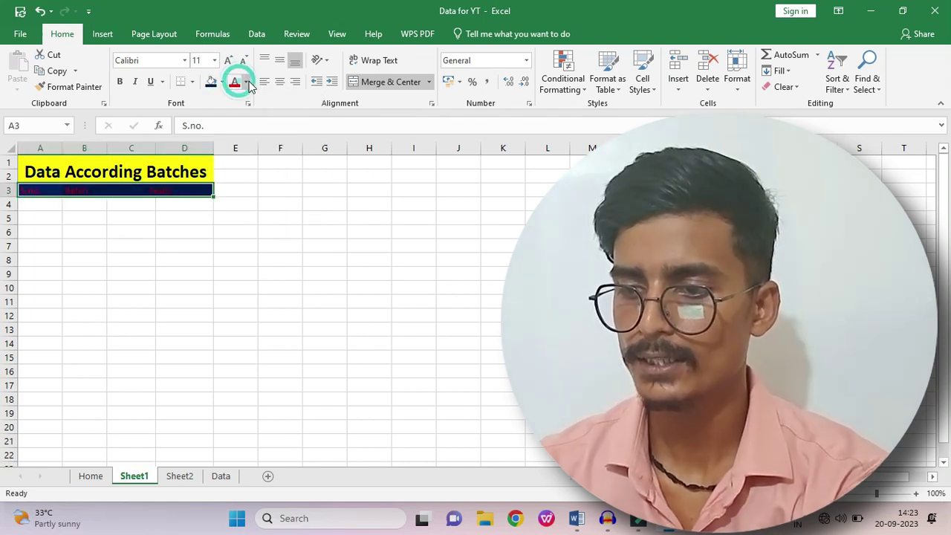
{"action": "left_click", "coordinate": [247, 82]}
{"action": "left_click", "coordinate": [236, 129]}
Step: Apply All Borders to the table body A4:D13
{"action": "mouse_move", "coordinate": [50, 206]}
{"action": "left_mouse_down"}
{"action": "mouse_move", "coordinate": [81, 249]}
{"action": "mouse_move", "coordinate": [184, 330]}
{"action": "left_mouse_up"}
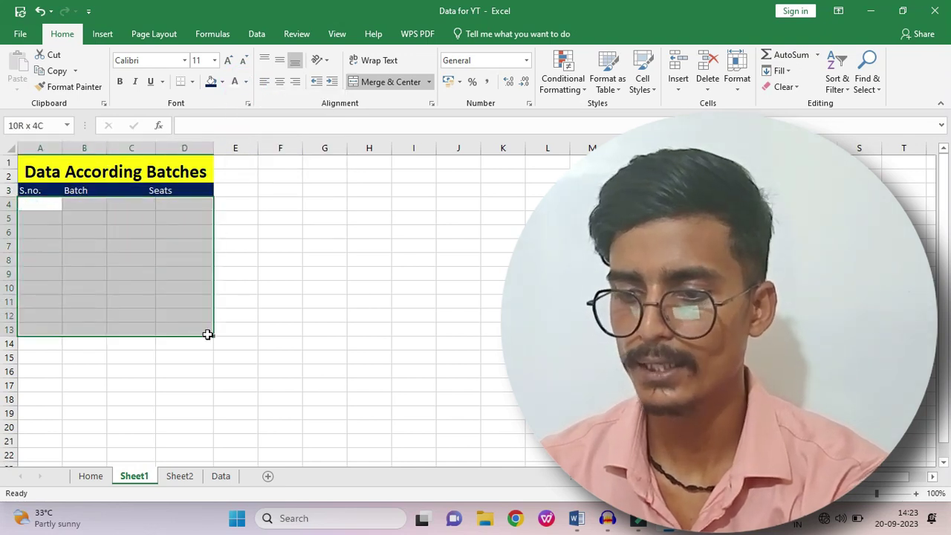
{"action": "left_click", "coordinate": [194, 82]}
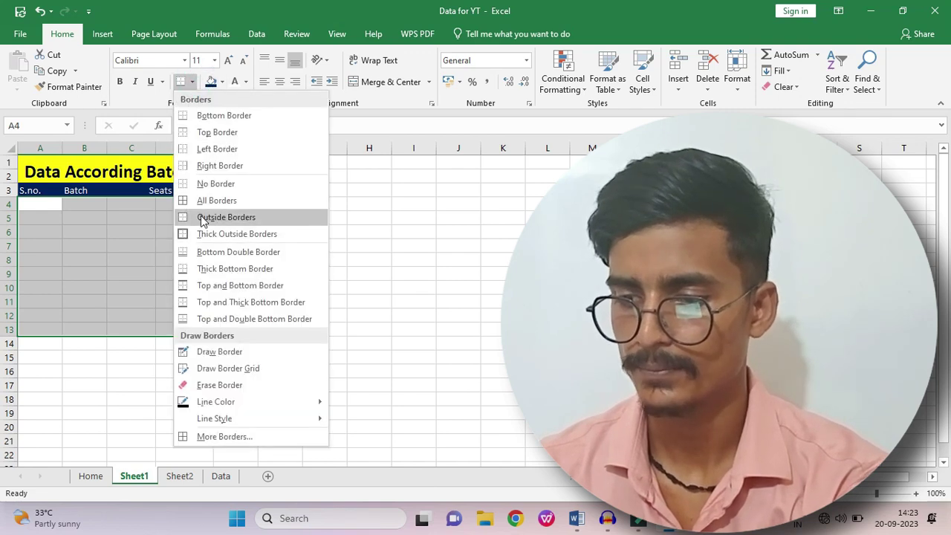
{"action": "left_click", "coordinate": [204, 200]}
{"action": "left_click", "coordinate": [102, 177]}
{"action": "key", "text": "shift+Down"}
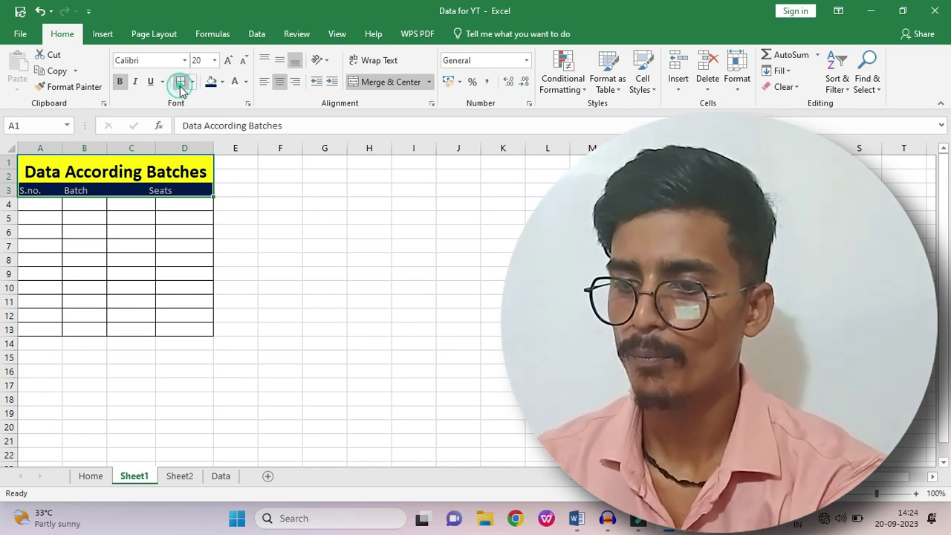
{"action": "left_click", "coordinate": [234, 229]}
Step: Number A4:A13 from 1 to 10 by entering 1 and 2 and filling down
{"action": "left_click", "coordinate": [56, 206]}
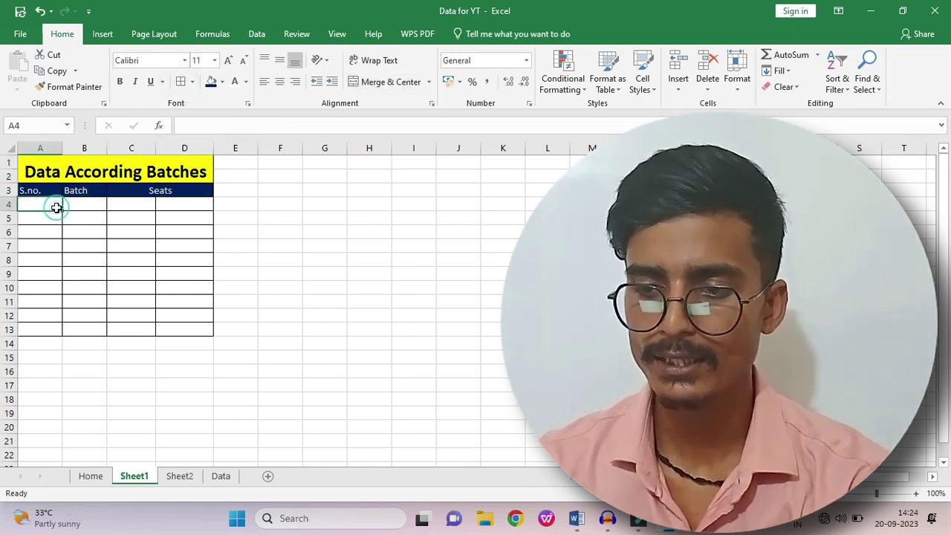
{"action": "type", "text": "1"}
{"action": "key", "text": "Return"}
{"action": "type", "text": "2"}
{"action": "key", "text": "Return"}
{"action": "left_click", "coordinate": [57, 207]}
{"action": "left_click_drag", "start_coordinate": [56, 208], "coordinate": [72, 325]}
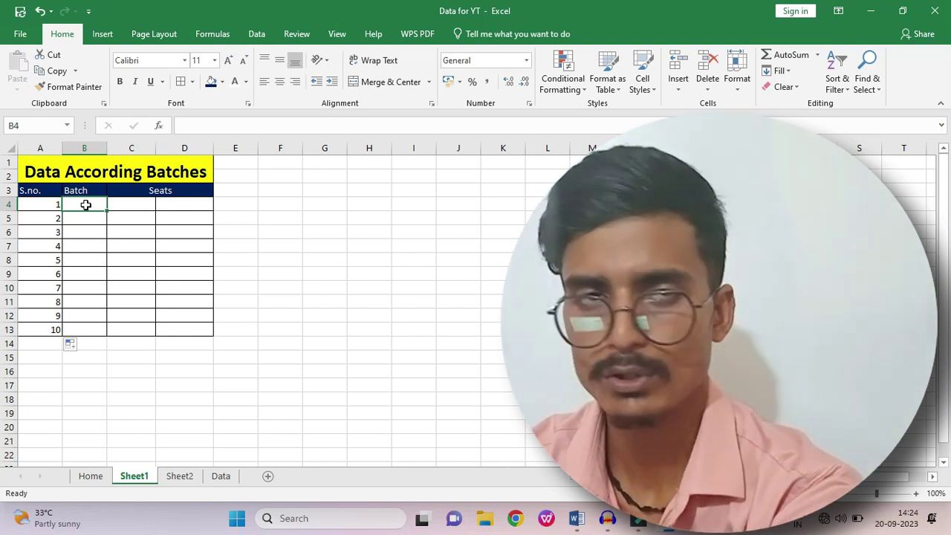
Step: Enter 8-Sep in B4 and 9-Oct in B5, which Excel turns into dates
{"action": "type", "text": "8-Sep"}
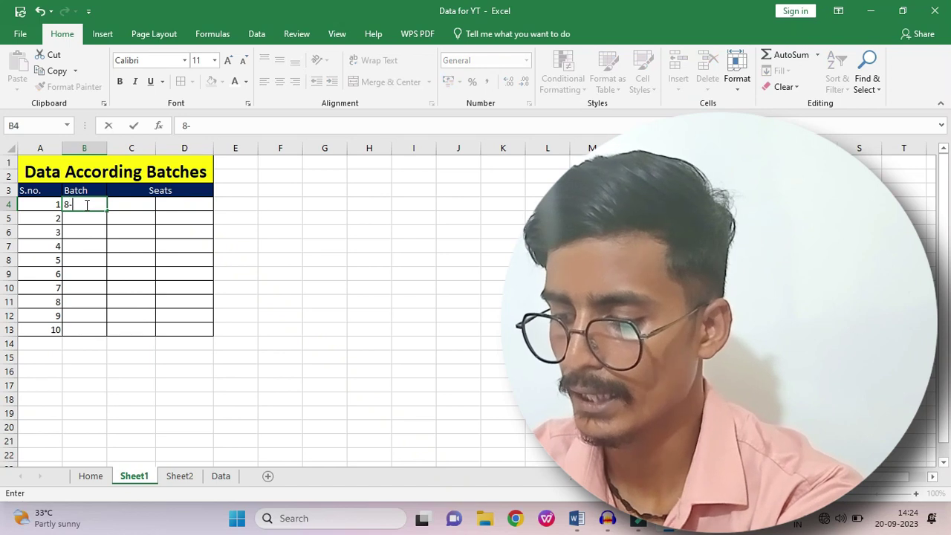
{"action": "key", "text": "Return"}
{"action": "type", "text": "9-Oct"}
{"action": "key", "text": "Return"}
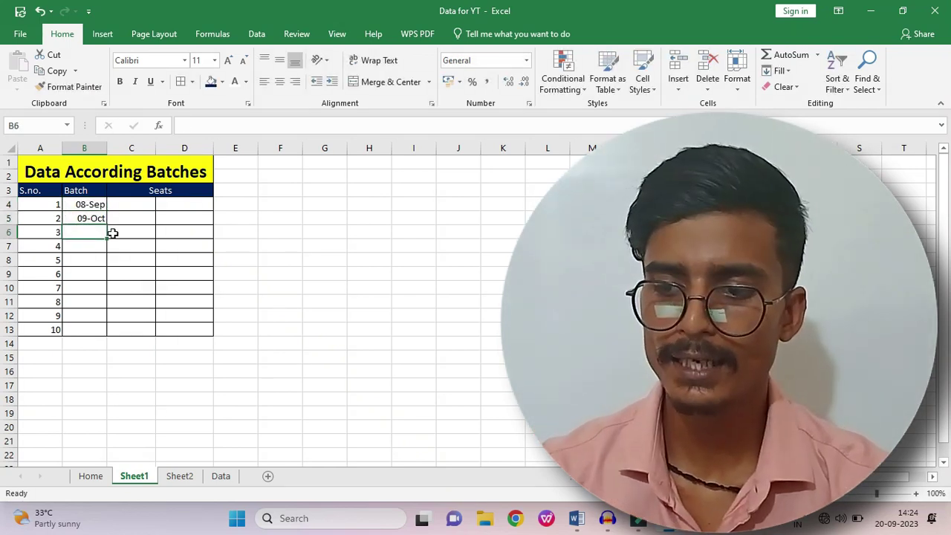
Step: Format the batch cells B4:B13 with the Text number format
{"action": "left_click_drag", "start_coordinate": [96, 204], "coordinate": [94, 216]}
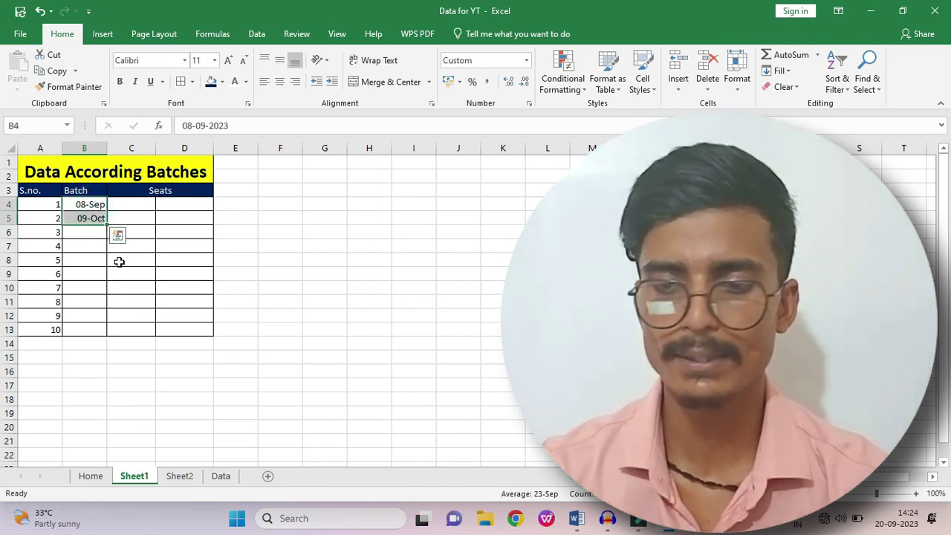
{"action": "left_click", "coordinate": [92, 203]}
{"action": "left_click_drag", "start_coordinate": [92, 212], "coordinate": [85, 325]}
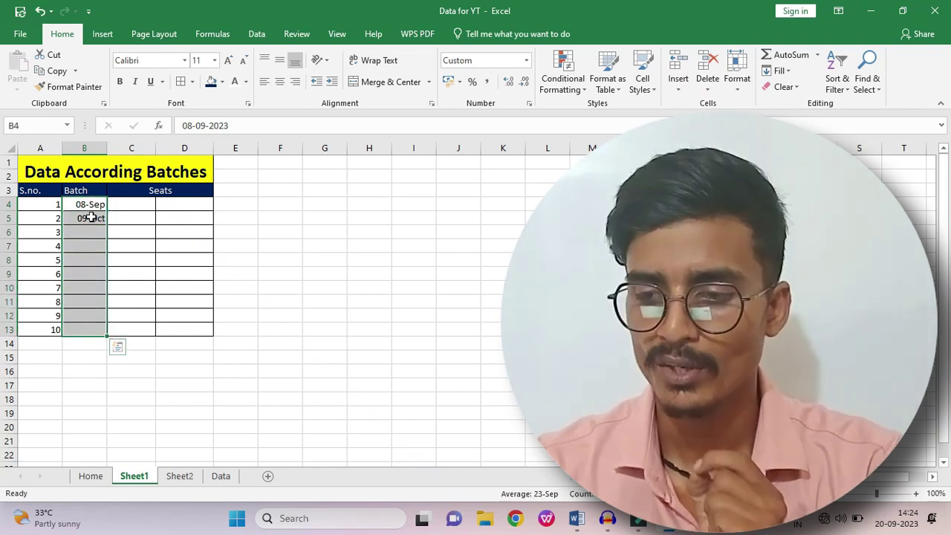
{"action": "left_click", "coordinate": [528, 103]}
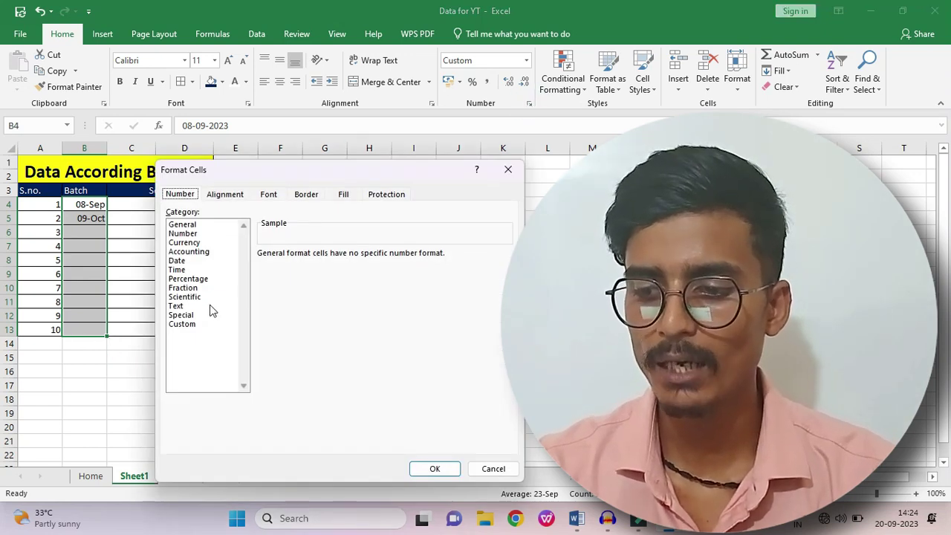
{"action": "left_click", "coordinate": [178, 306]}
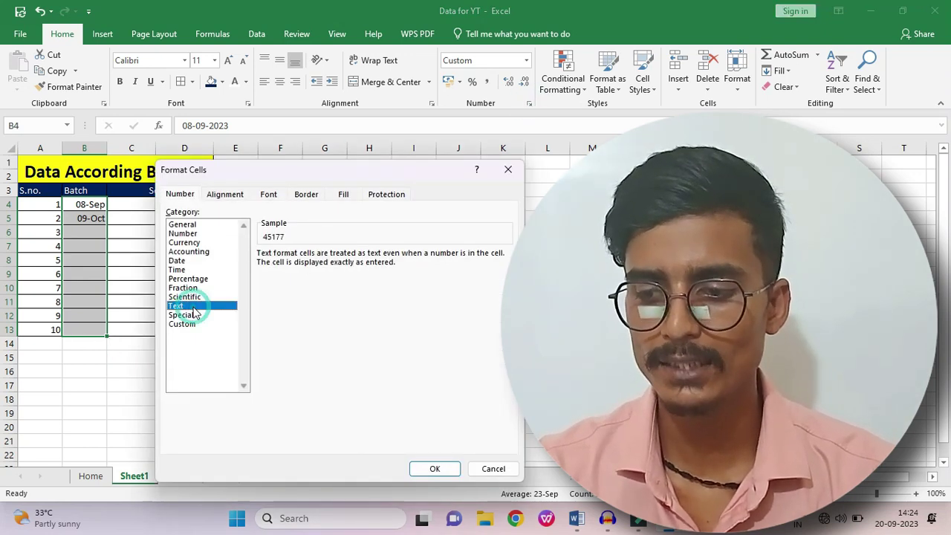
{"action": "left_click", "coordinate": [434, 471]}
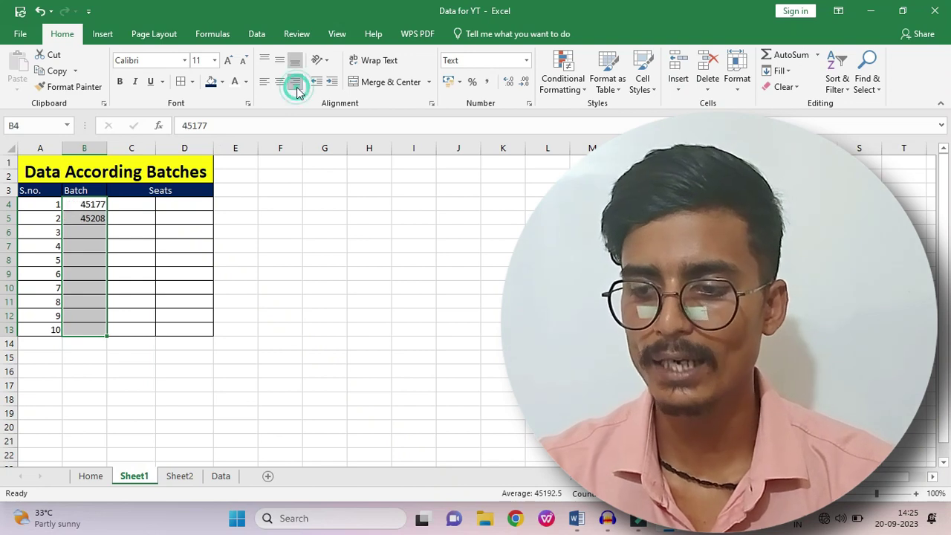
Step: Retype the batches as 8-9 in B4 and 9-10 in B5
{"action": "left_click", "coordinate": [84, 205]}
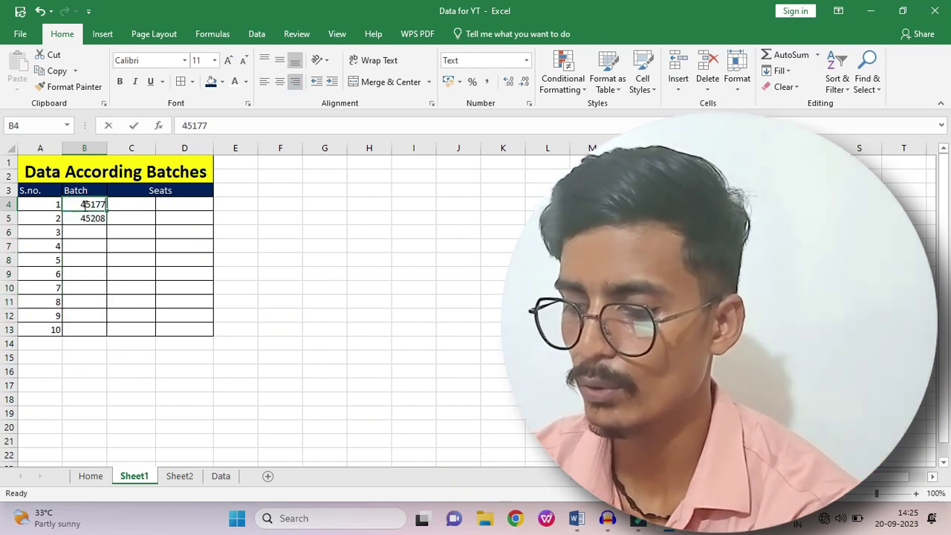
{"action": "type", "text": "8-9"}
{"action": "key", "text": "Return"}
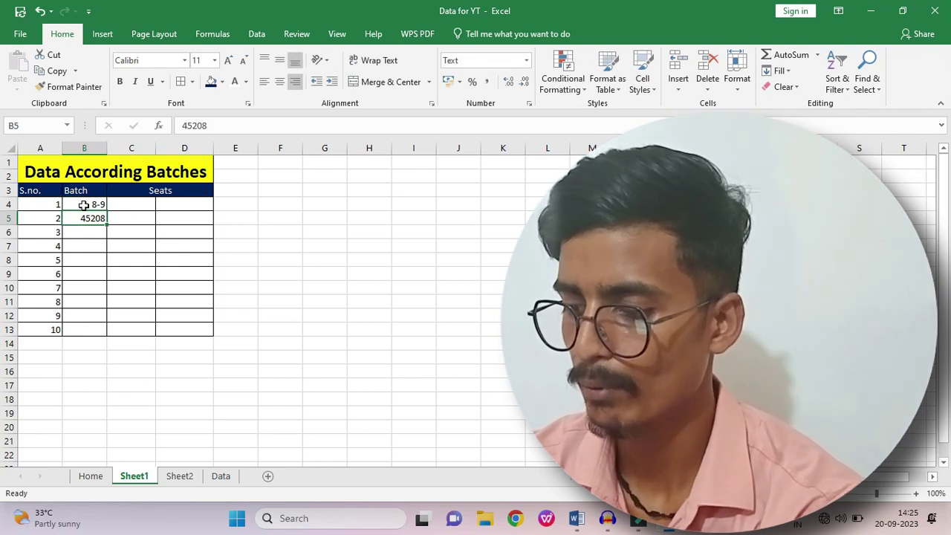
{"action": "type", "text": "9-10"}
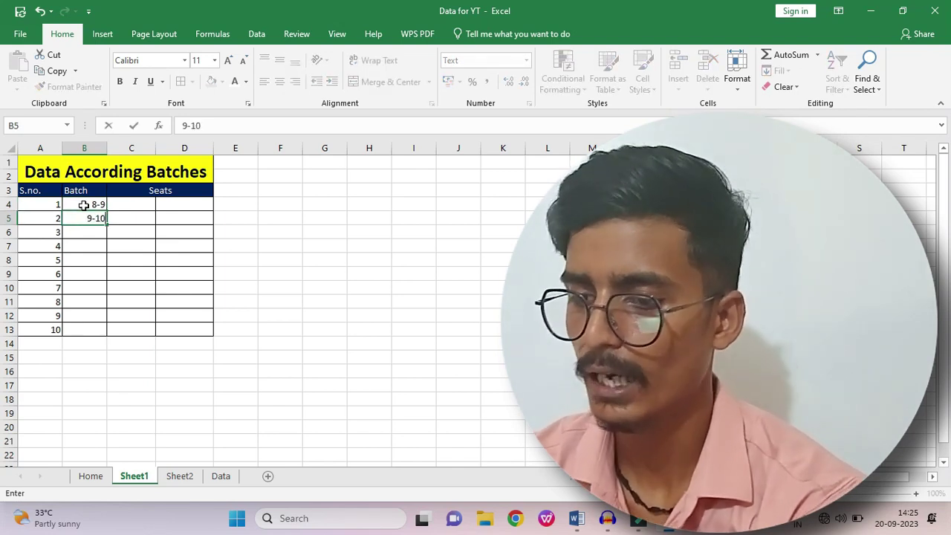
{"action": "key", "text": "Return"}
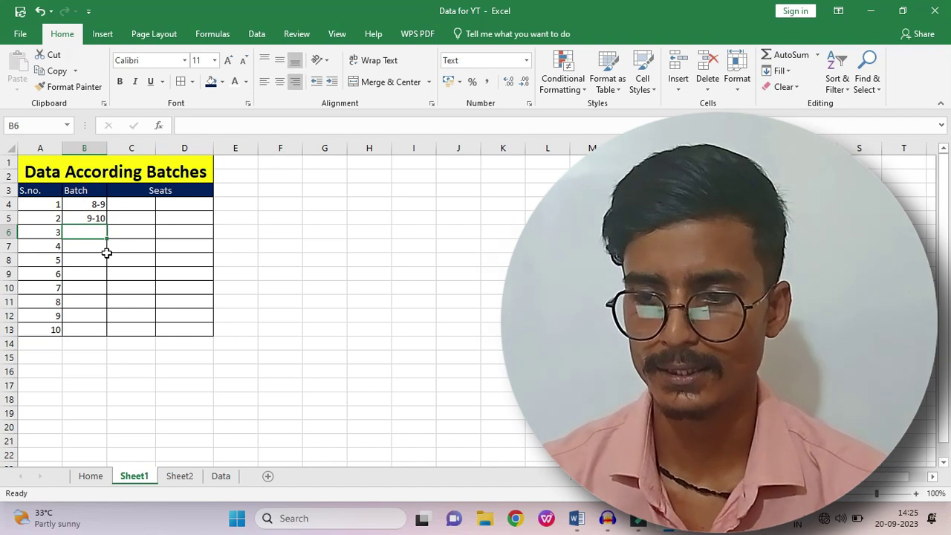
{"action": "left_click", "coordinate": [140, 204]}
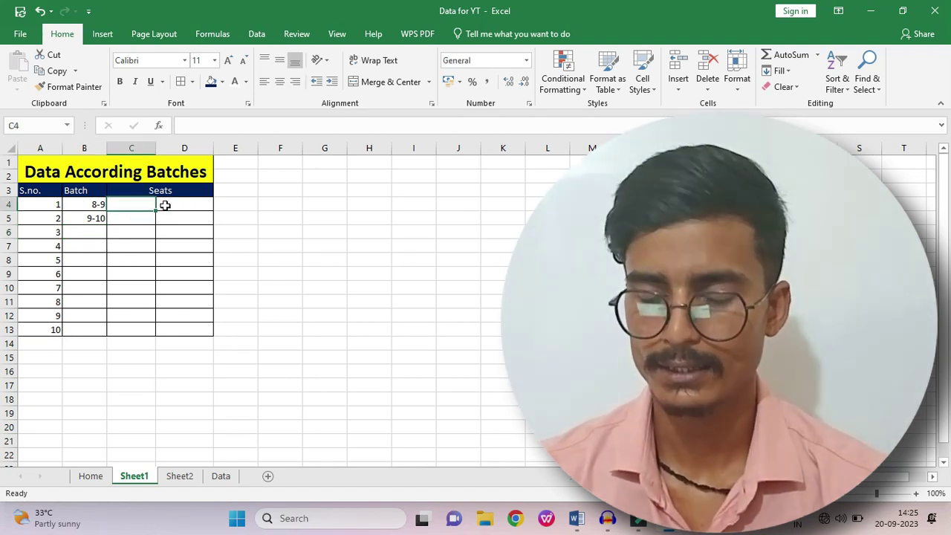
Step: Glance at the Home example sheet, then go to the blank Sheet2
{"action": "left_click", "coordinate": [88, 475]}
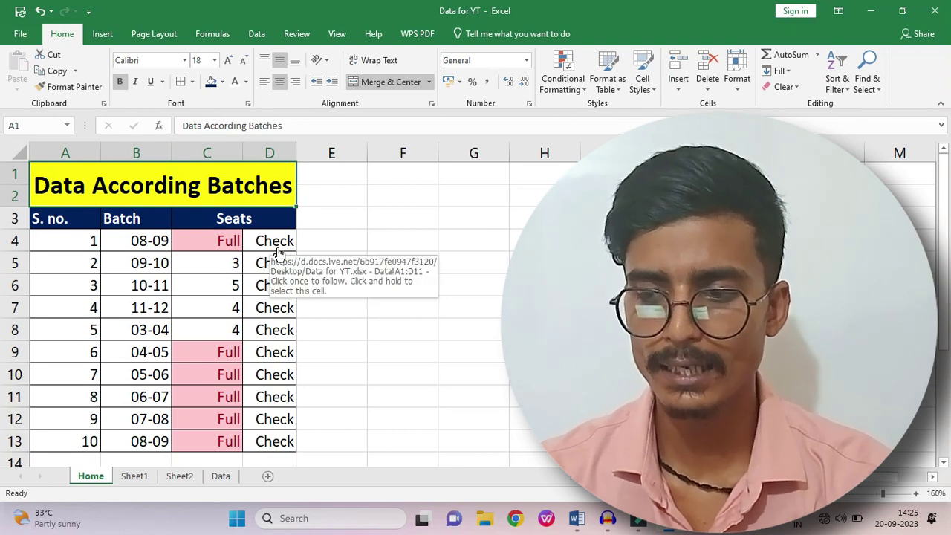
{"action": "left_click", "coordinate": [134, 476]}
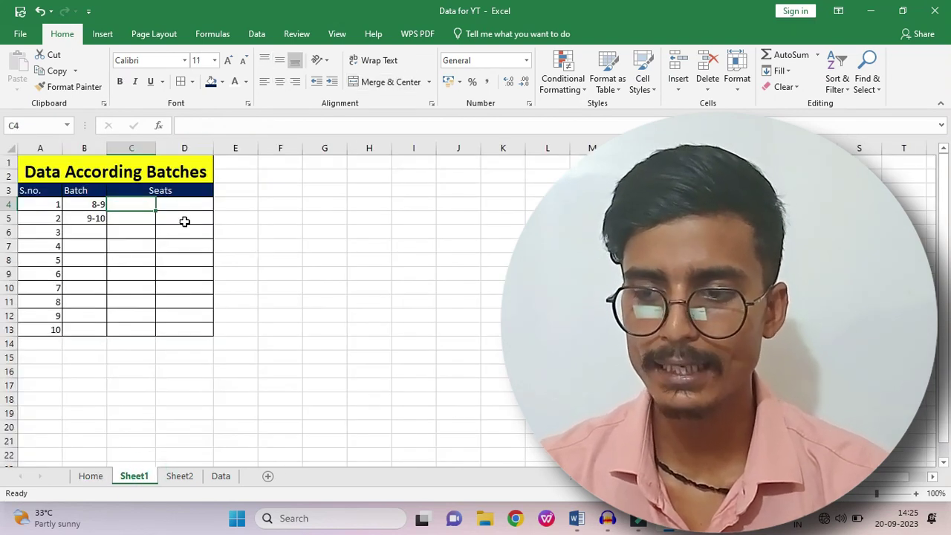
{"action": "left_click", "coordinate": [182, 476]}
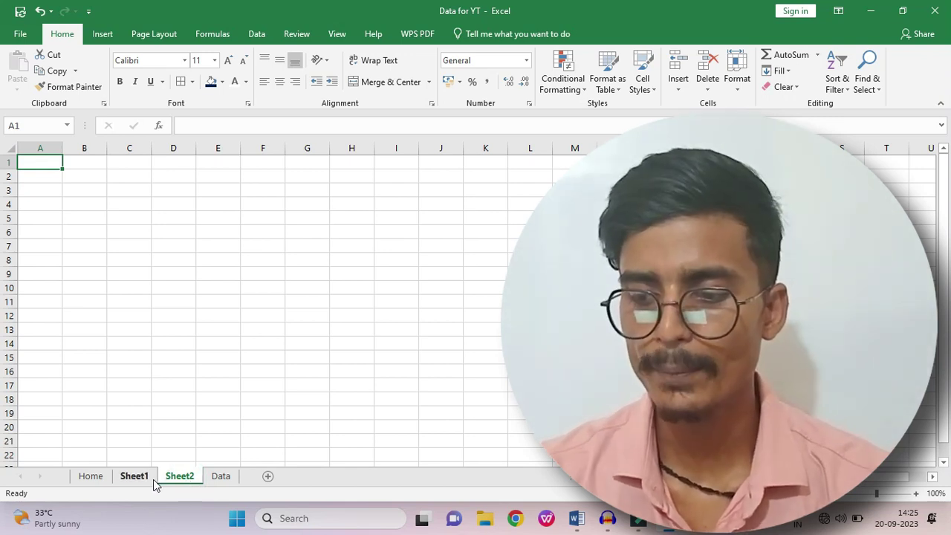
Step: After checking the Data sheet's Batch 08-09 table, merge A1:D2 on Sheet2
{"action": "left_click", "coordinate": [220, 476]}
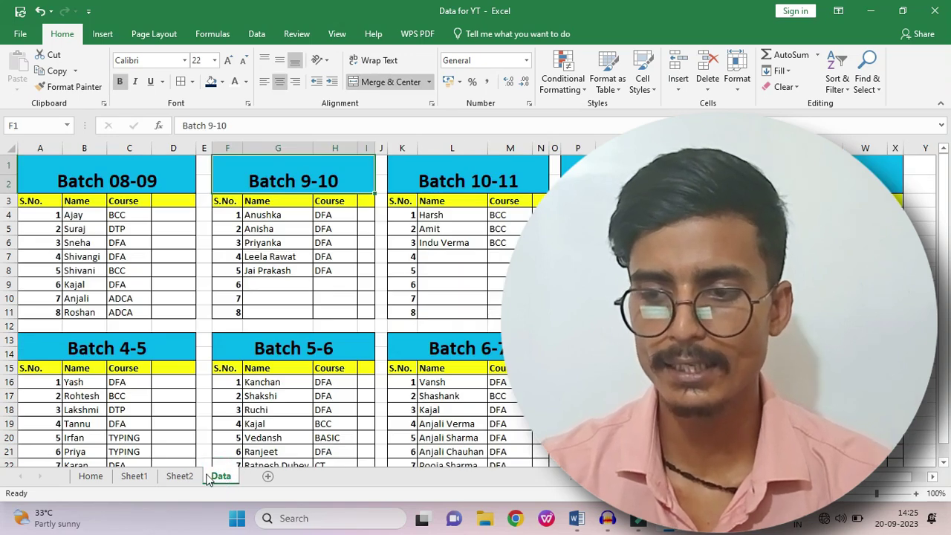
{"action": "left_click", "coordinate": [124, 266]}
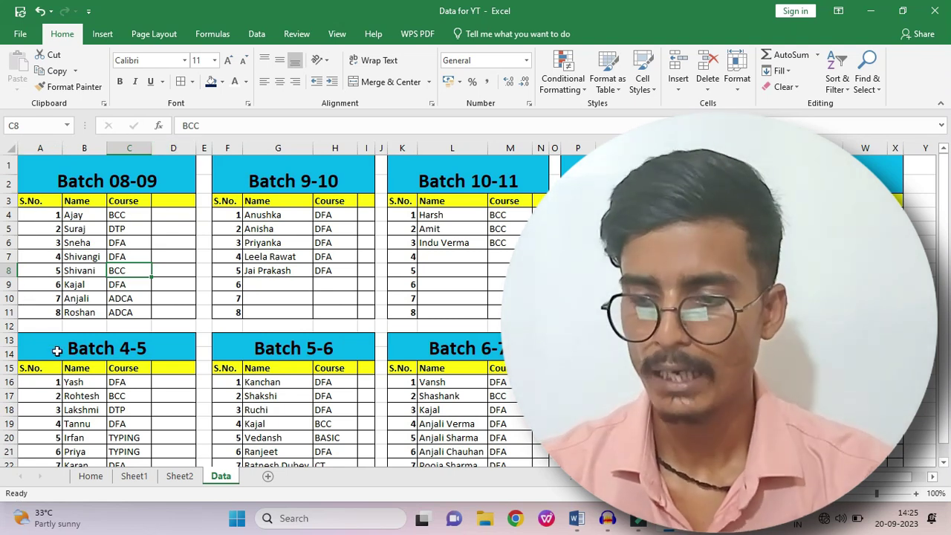
{"action": "left_click", "coordinate": [180, 476]}
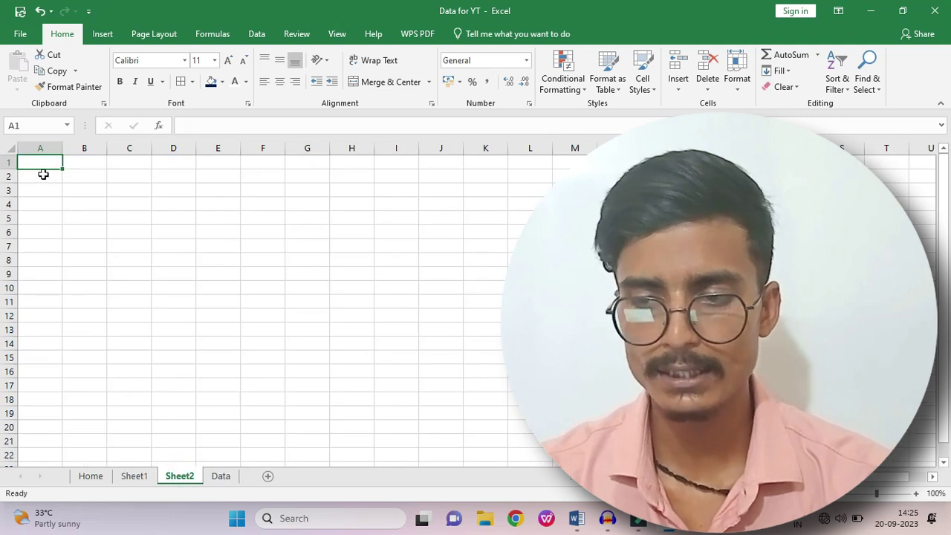
{"action": "left_click_drag", "start_coordinate": [47, 164], "coordinate": [153, 171]}
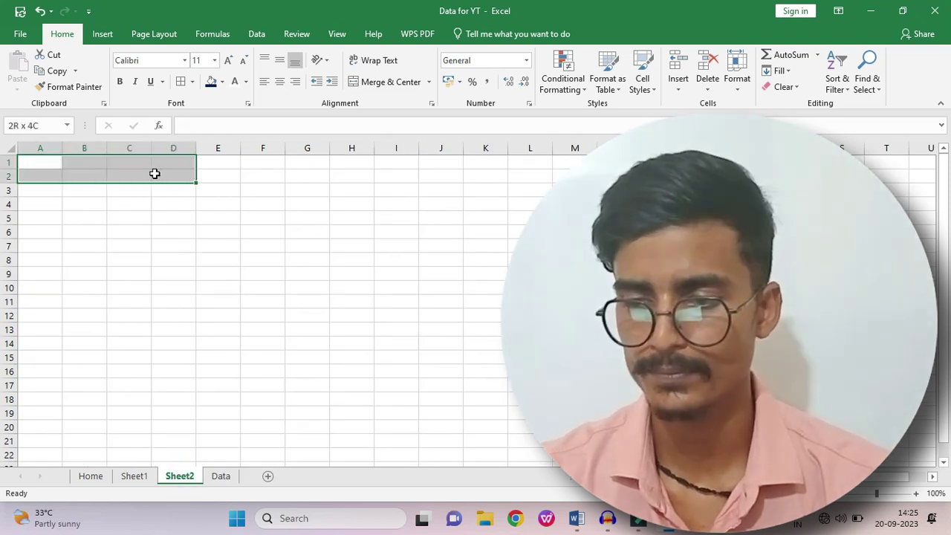
{"action": "left_click", "coordinate": [354, 82]}
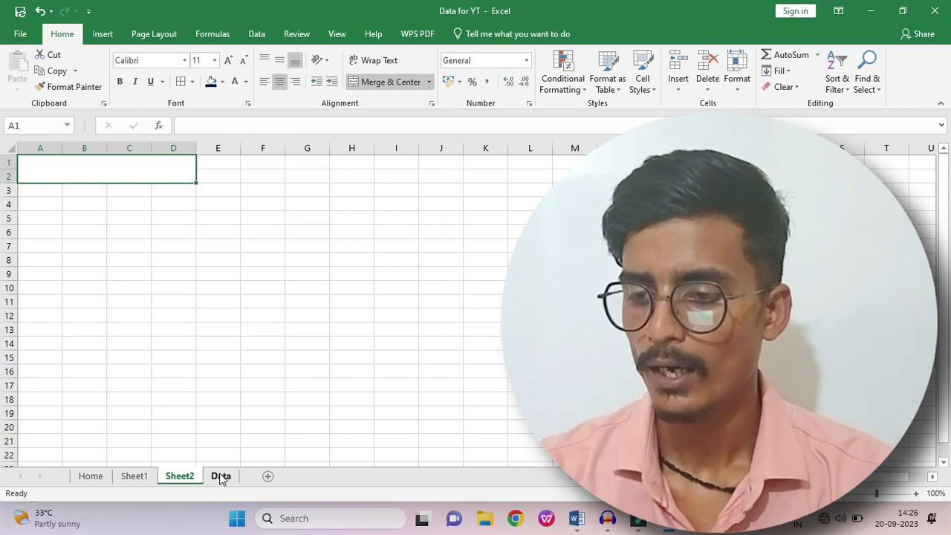
Step: Enter the headers S.no., Name and Course in A3:C3 of Sheet2
{"action": "left_click", "coordinate": [221, 476]}
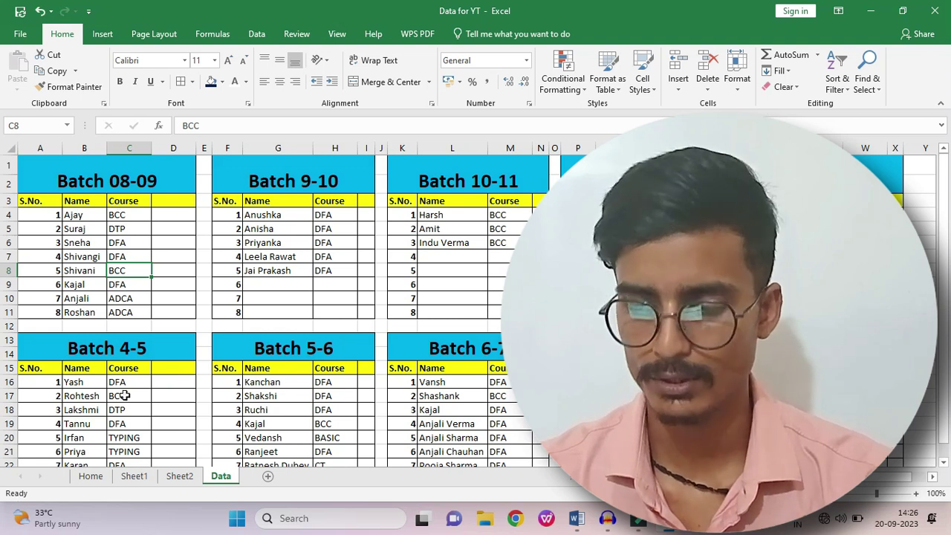
{"action": "left_click", "coordinate": [178, 476]}
{"action": "left_click", "coordinate": [46, 192]}
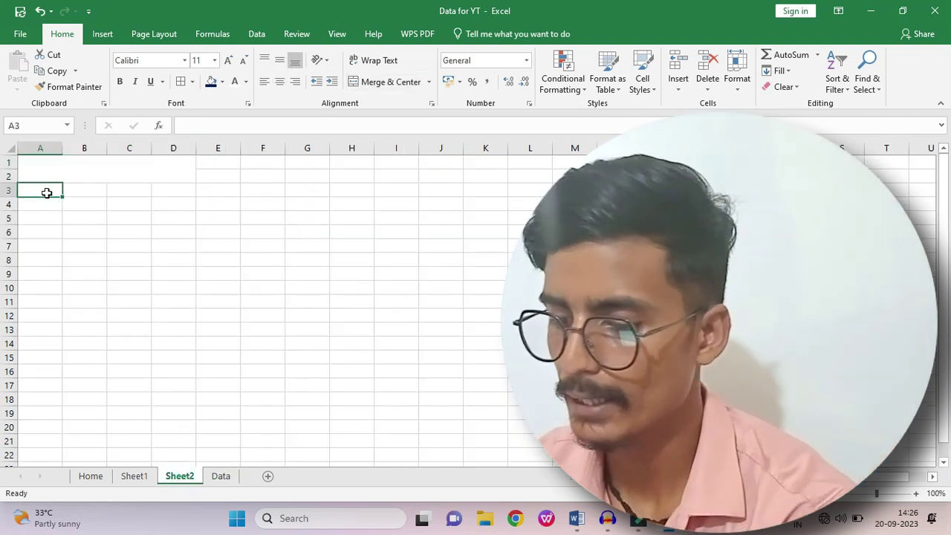
{"action": "type", "text": "S."}
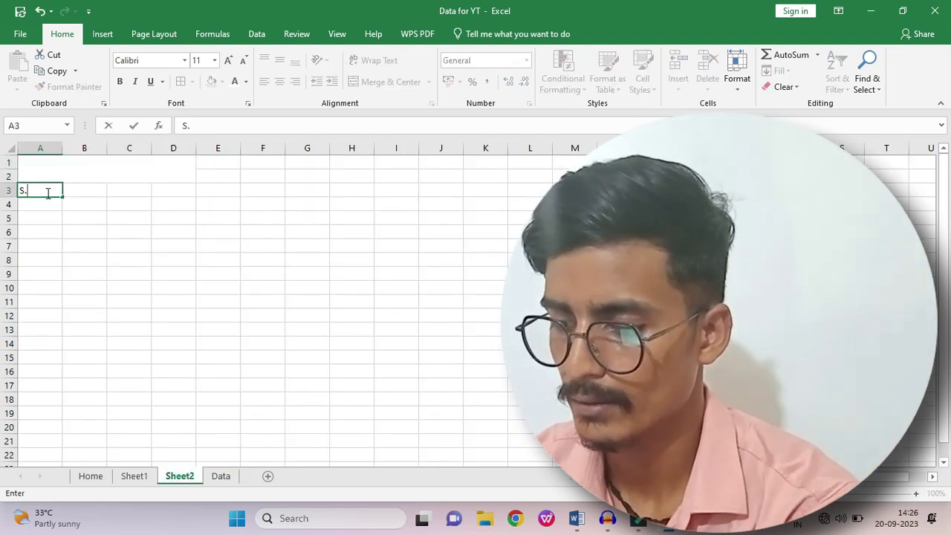
{"action": "type", "text": "no."}
{"action": "key", "text": "Tab"}
{"action": "type", "text": "N"}
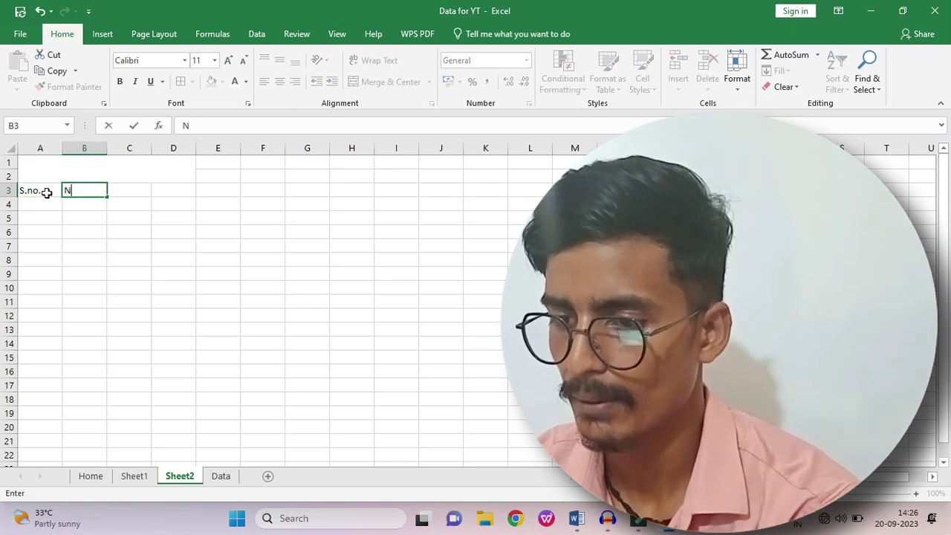
{"action": "type", "text": "ame"}
{"action": "key", "text": "Tab"}
{"action": "type", "text": "C"}
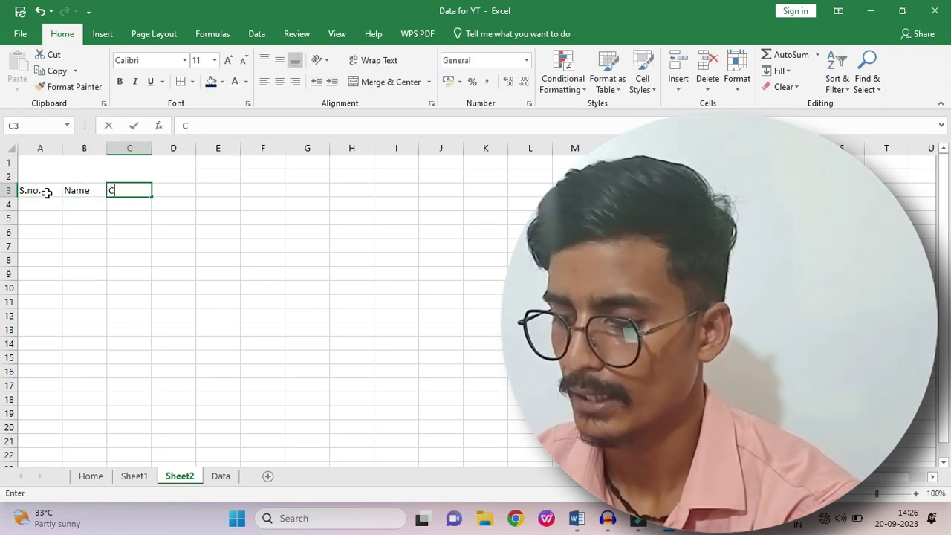
{"action": "type", "text": "ourse"}
{"action": "key", "text": "Return"}
Step: Type 'Batch 8-9' as the merged title above the headers
{"action": "left_click", "coordinate": [114, 178]}
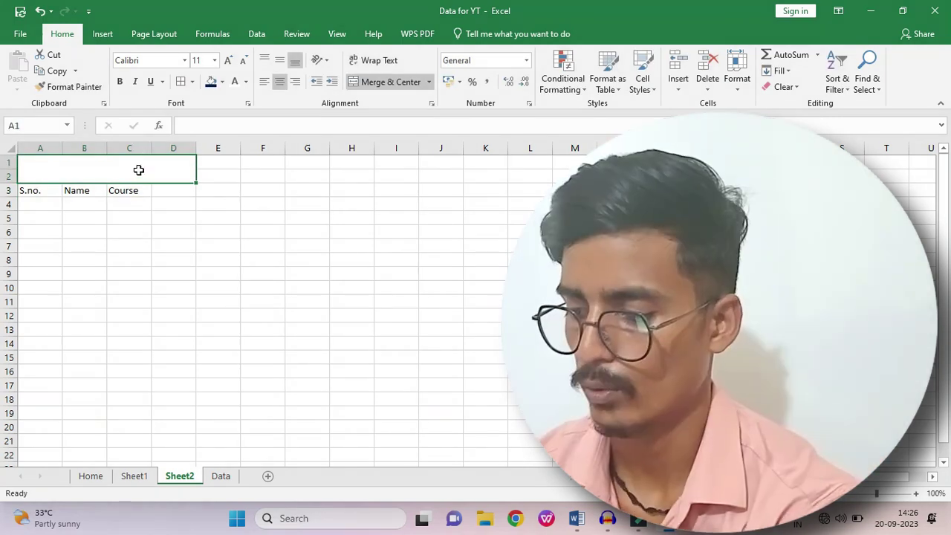
{"action": "type", "text": "Batch"}
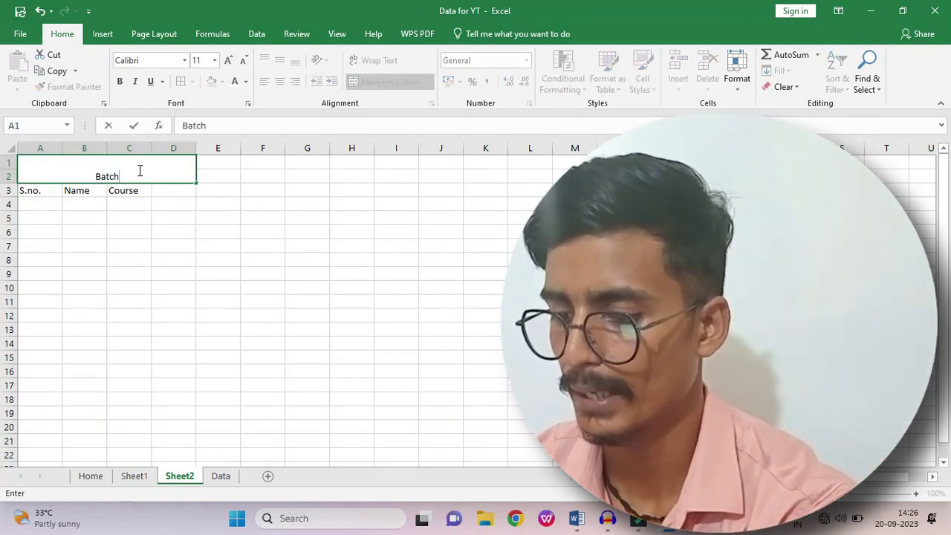
{"action": "type", "text": " 8-9"}
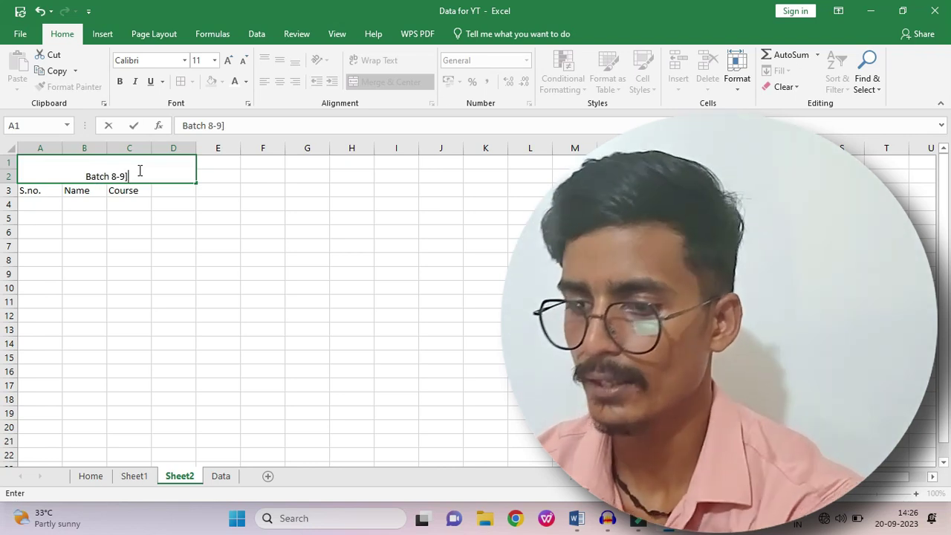
{"action": "key", "text": "Return"}
Step: Fill the Batch 8-9 title light blue and enlarge its font two sizes
{"action": "left_click", "coordinate": [138, 170]}
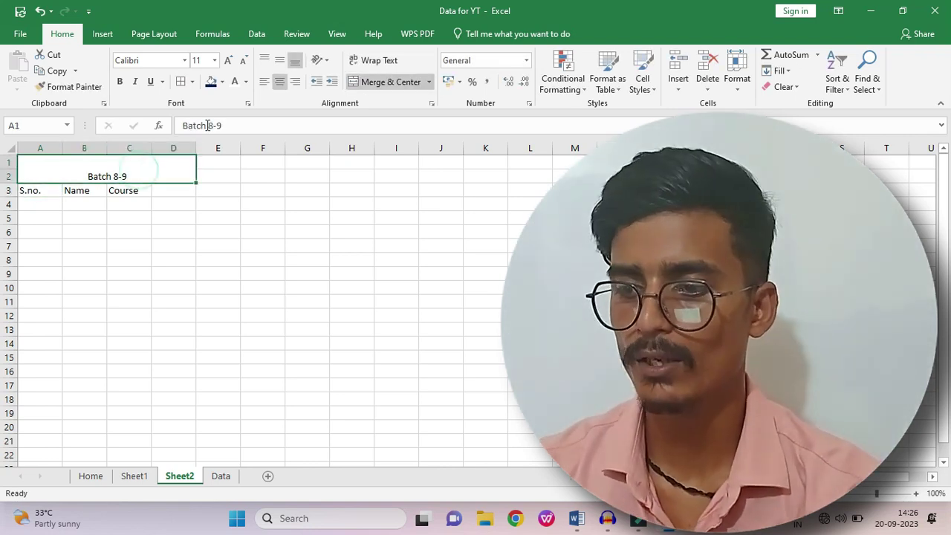
{"action": "left_click", "coordinate": [221, 82]}
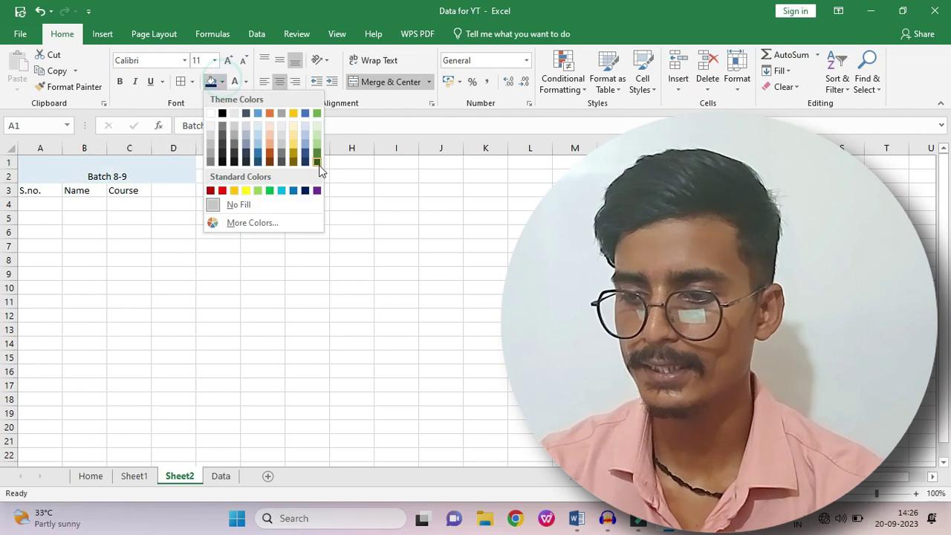
{"action": "left_click", "coordinate": [278, 191]}
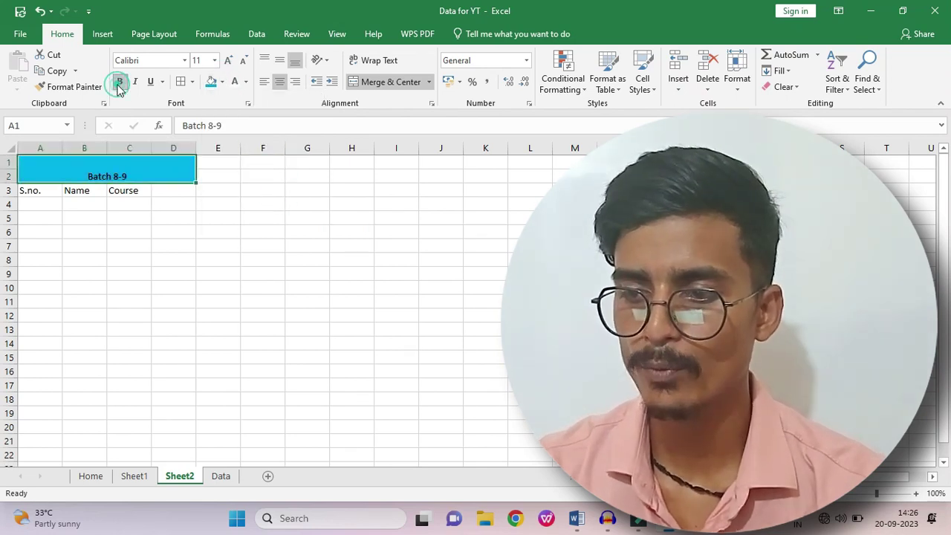
{"action": "left_click", "coordinate": [228, 60]}
{"action": "left_click", "coordinate": [228, 60]}
{"action": "left_click", "coordinate": [228, 61]}
{"action": "left_click", "coordinate": [228, 60]}
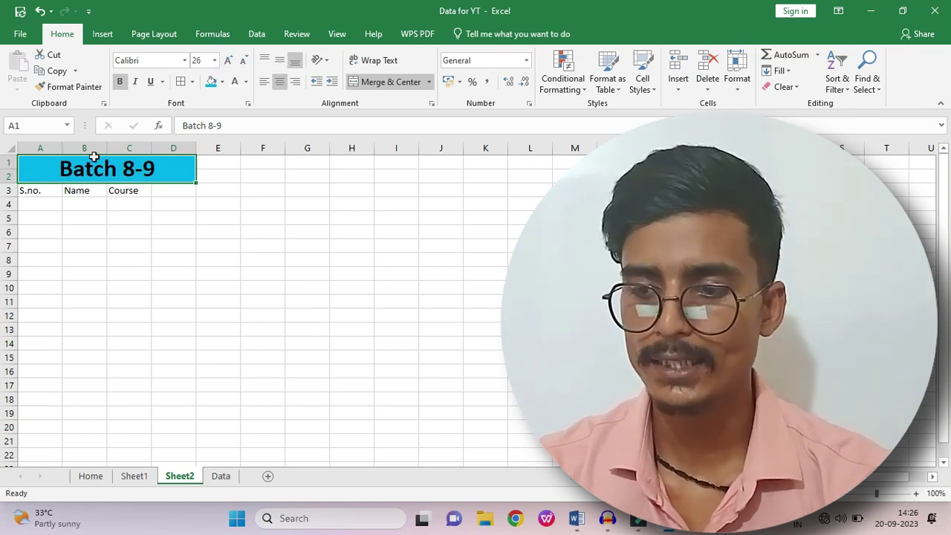
Step: Fill the header row A3:D3 gold, checking the Data sheet for reference
{"action": "left_click_drag", "start_coordinate": [39, 190], "coordinate": [172, 188]}
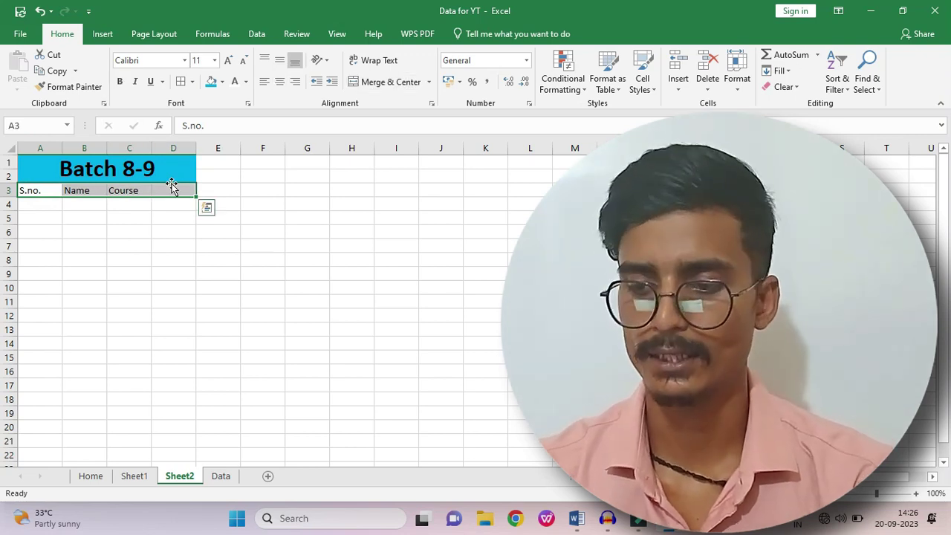
{"action": "left_click", "coordinate": [233, 476]}
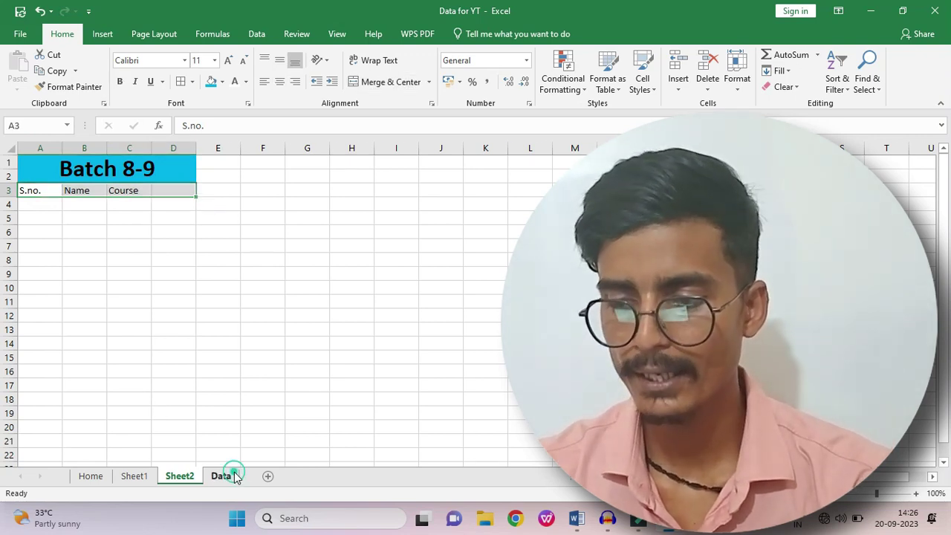
{"action": "left_click", "coordinate": [182, 473]}
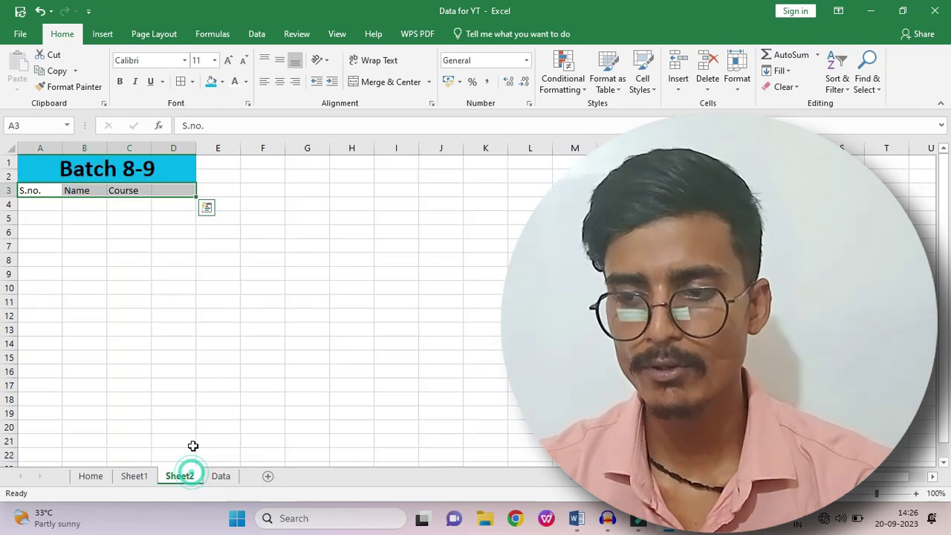
{"action": "left_click", "coordinate": [220, 82]}
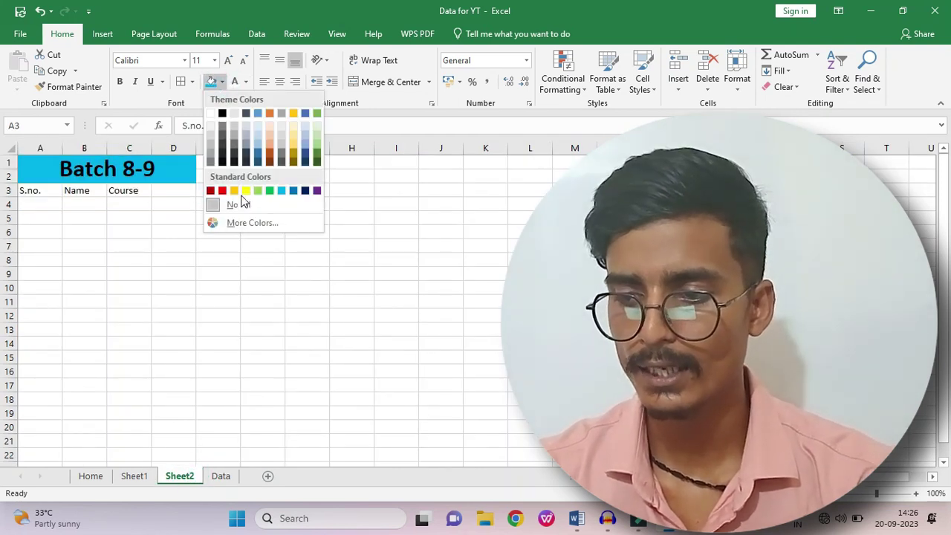
{"action": "left_click", "coordinate": [238, 191]}
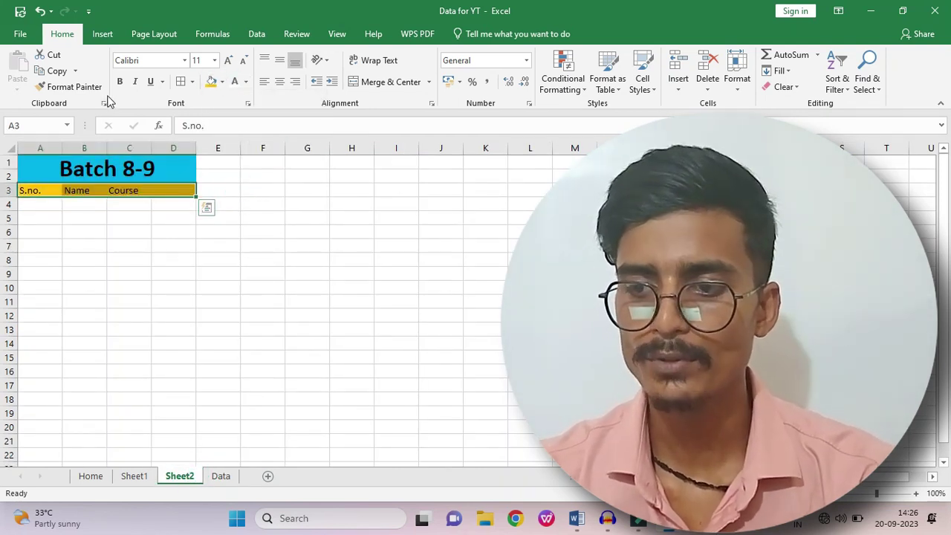
Step: Put borders on every cell of the batch table A1:D11
{"action": "left_click_drag", "start_coordinate": [51, 171], "coordinate": [118, 305]}
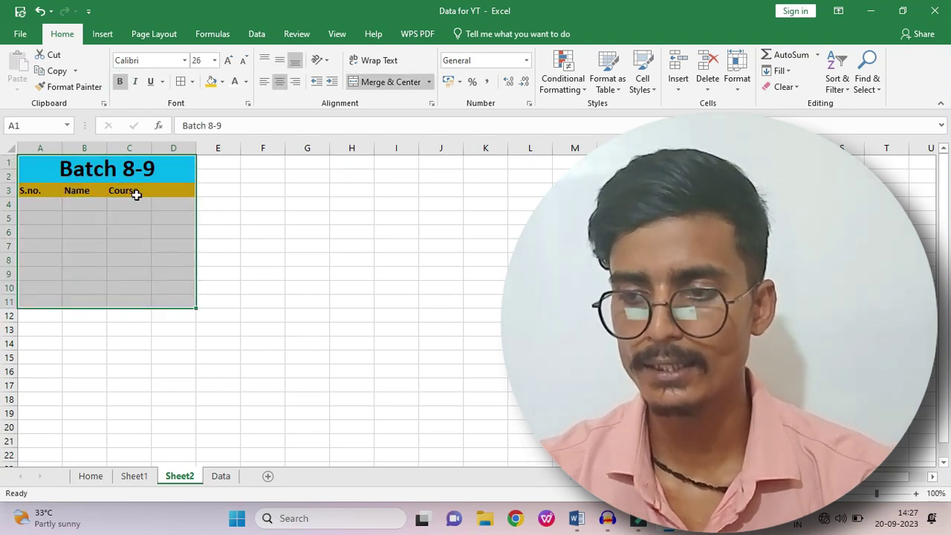
{"action": "left_click", "coordinate": [179, 88]}
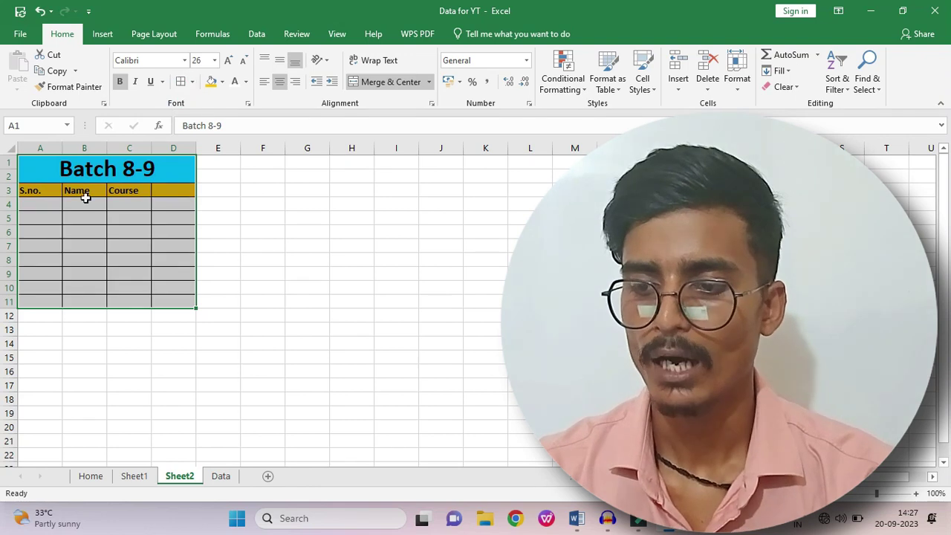
{"action": "left_click", "coordinate": [50, 203]}
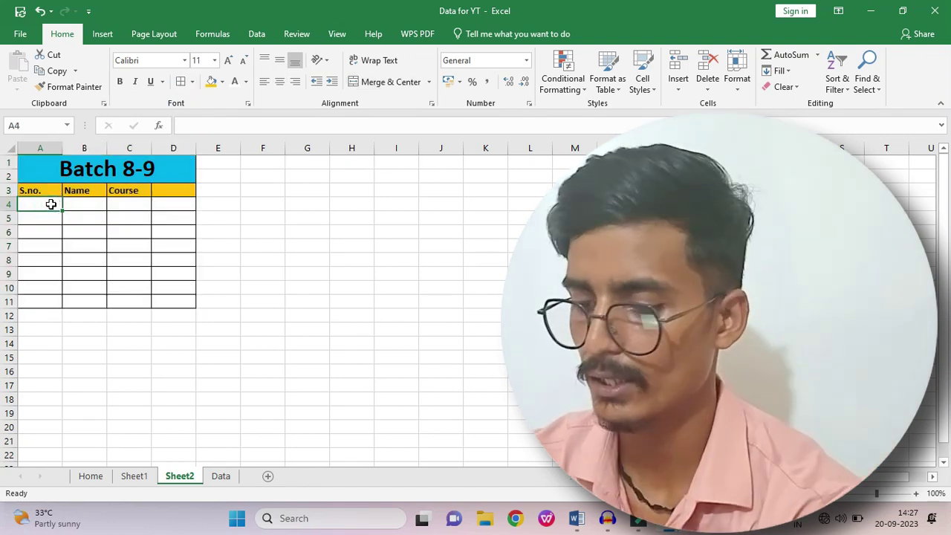
Step: Number the rows 1 to 8 in column A by entering 1 and 2 and filling down
{"action": "type", "text": "1"}
{"action": "key", "text": "Return"}
{"action": "type", "text": "2"}
{"action": "key", "text": "Return"}
{"action": "left_click_drag", "start_coordinate": [51, 203], "coordinate": [59, 301]}
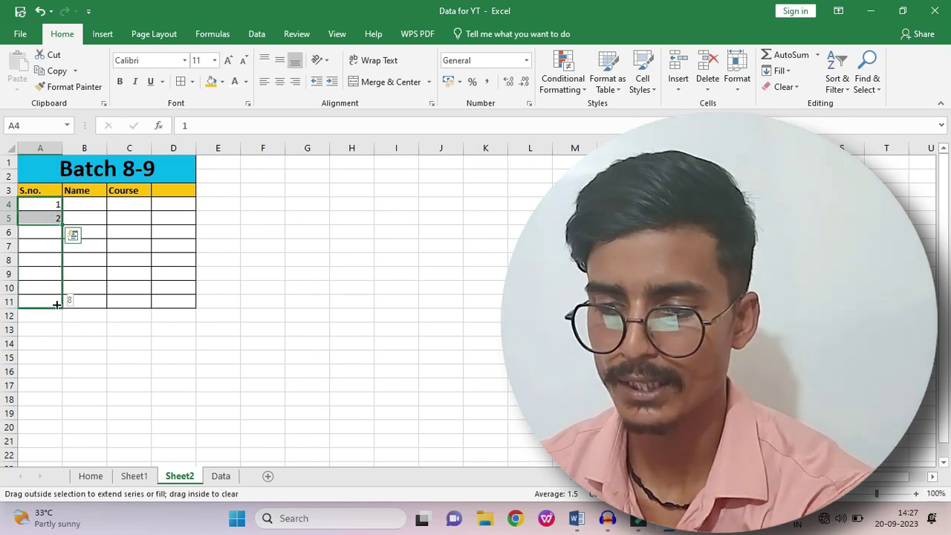
Step: Enter the six student names in B4:B9
{"action": "left_click", "coordinate": [85, 205]}
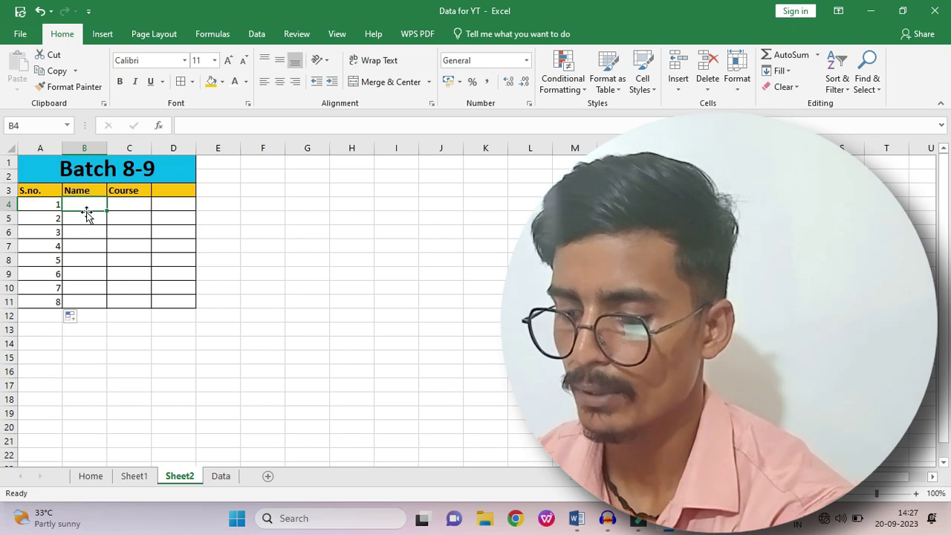
{"action": "type", "text": "RAhul"}
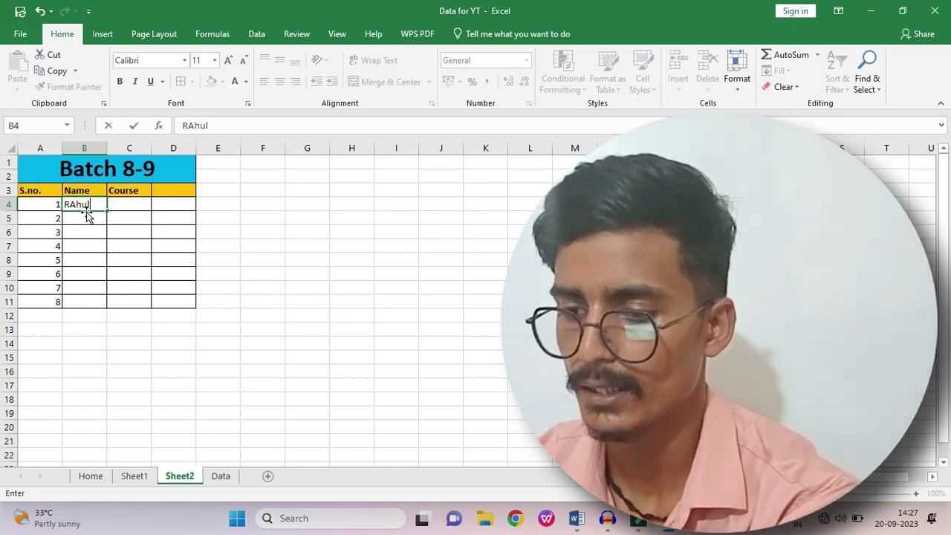
{"action": "key", "text": "Return"}
{"action": "type", "text": "Amit"}
{"action": "key", "text": "Return"}
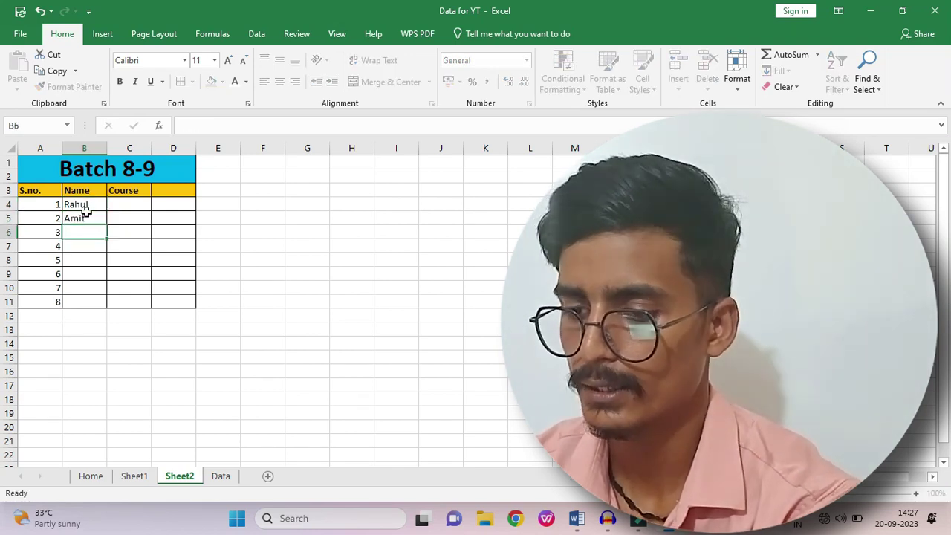
{"action": "type", "text": "Mohia"}
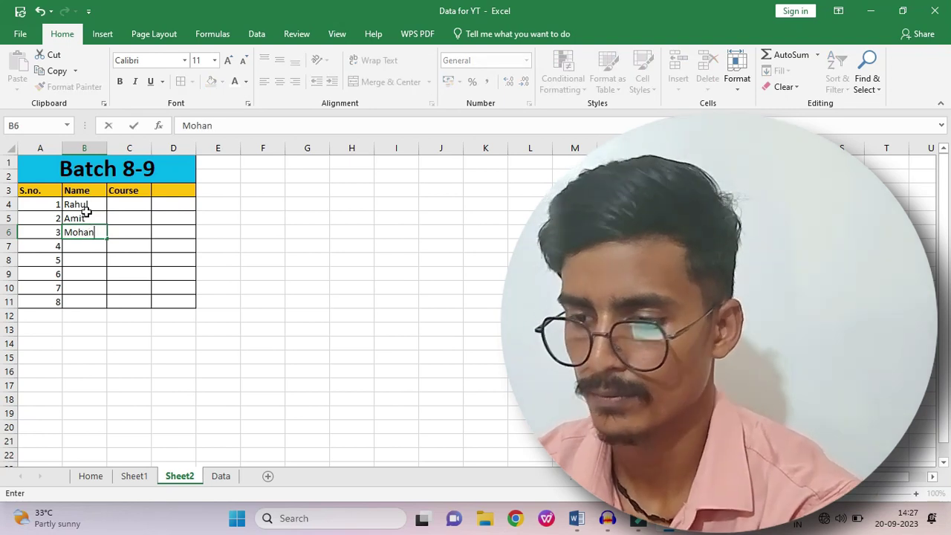
{"action": "key", "text": "Return"}
{"action": "type", "text": "Nishant"}
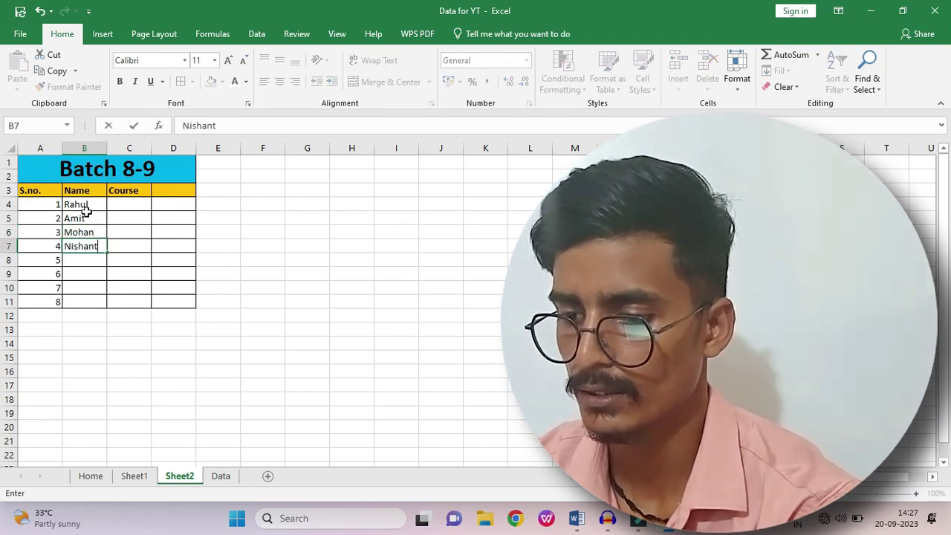
{"action": "key", "text": "Return"}
{"action": "type", "text": "Tarun"}
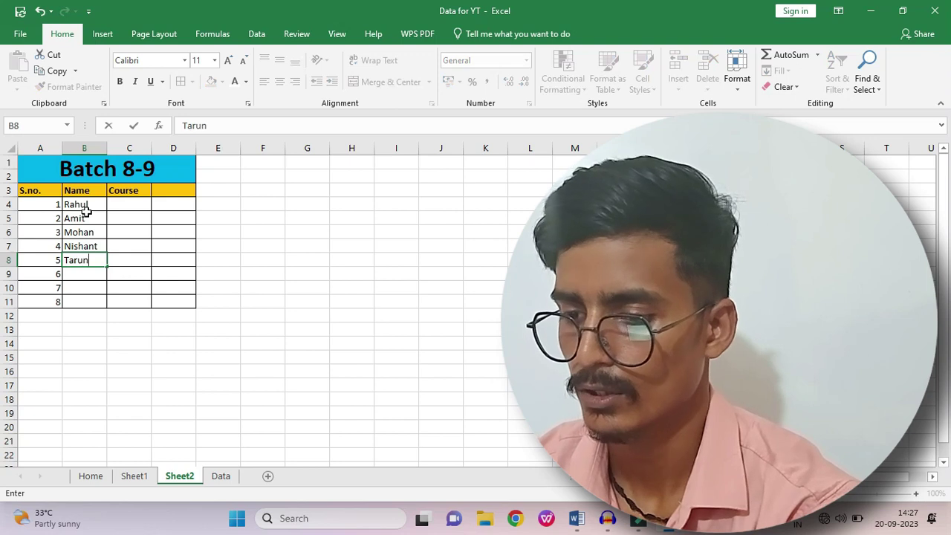
{"action": "key", "text": "Return"}
{"action": "type", "text": "Viashal"}
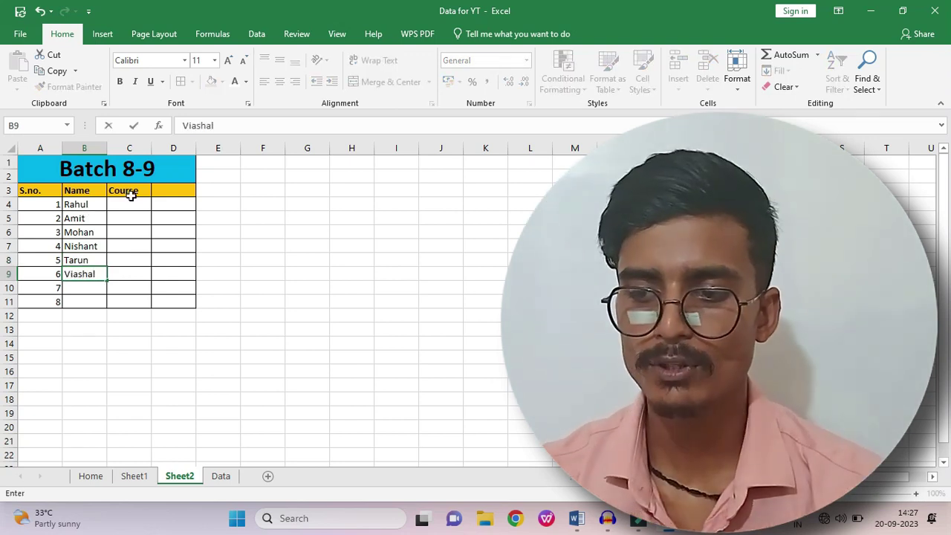
{"action": "left_click", "coordinate": [131, 203]}
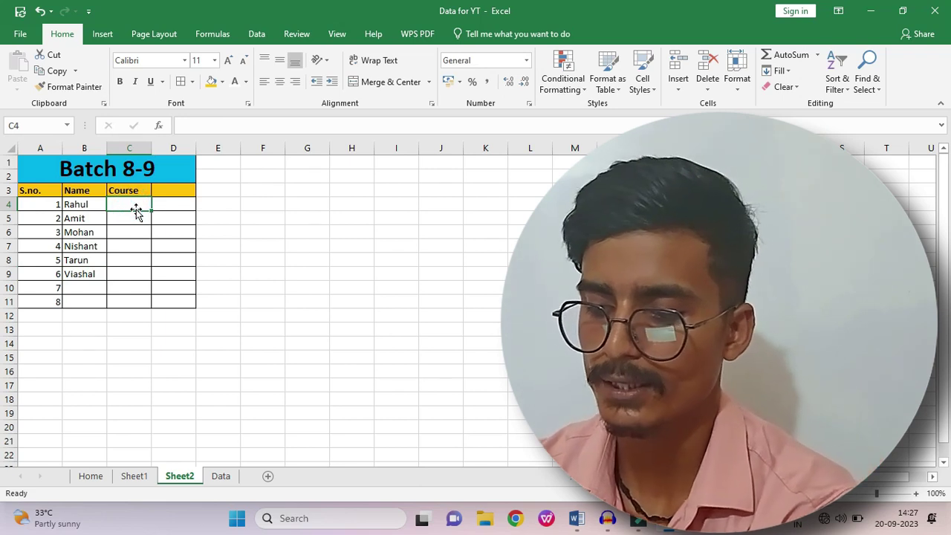
Step: Enter the courses DFA, DCA, BCC, EXCEL, TALLY and BCC in C4:C9
{"action": "type", "text": "DFA"}
{"action": "key", "text": "Return"}
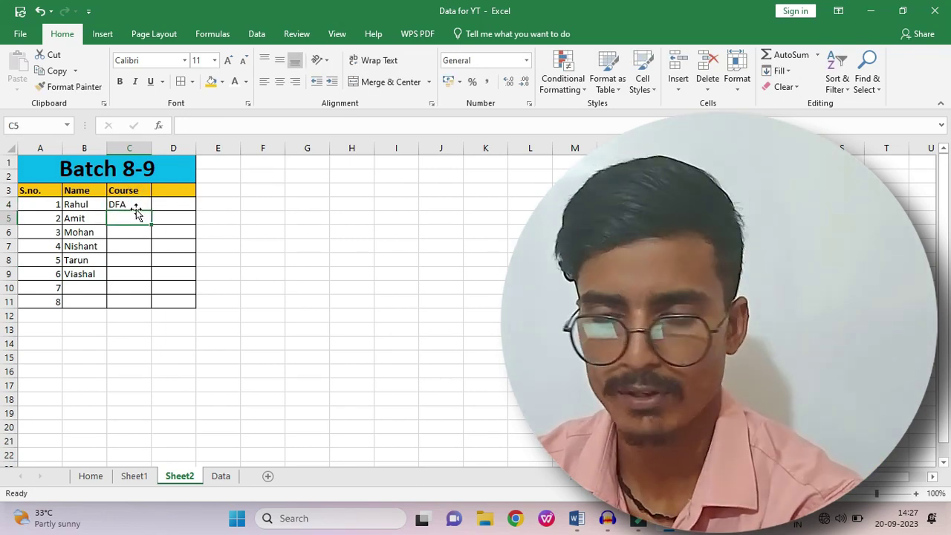
{"action": "key", "text": "BackSpace"}
{"action": "key", "text": "BackSpace"}
{"action": "type", "text": "CA"}
{"action": "key", "text": "Return"}
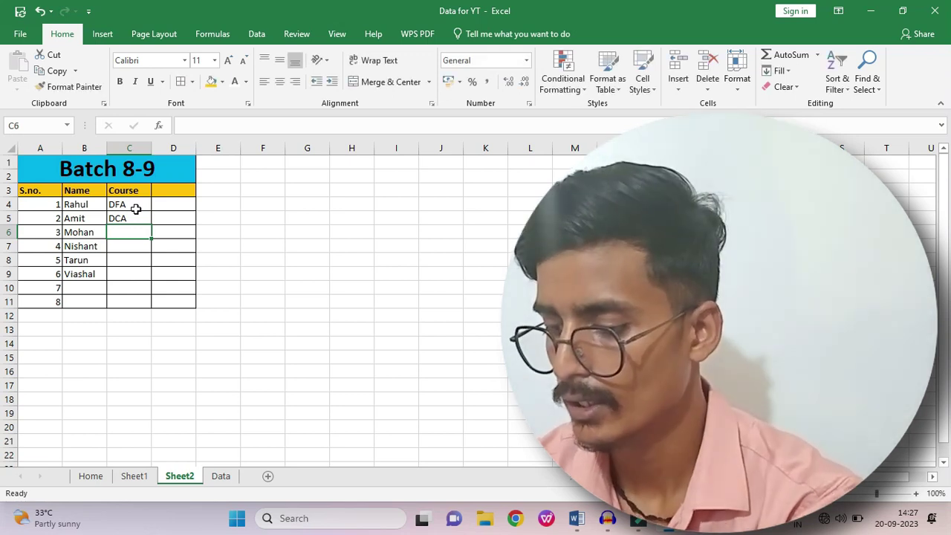
{"action": "type", "text": "BCC"}
{"action": "key", "text": "Return"}
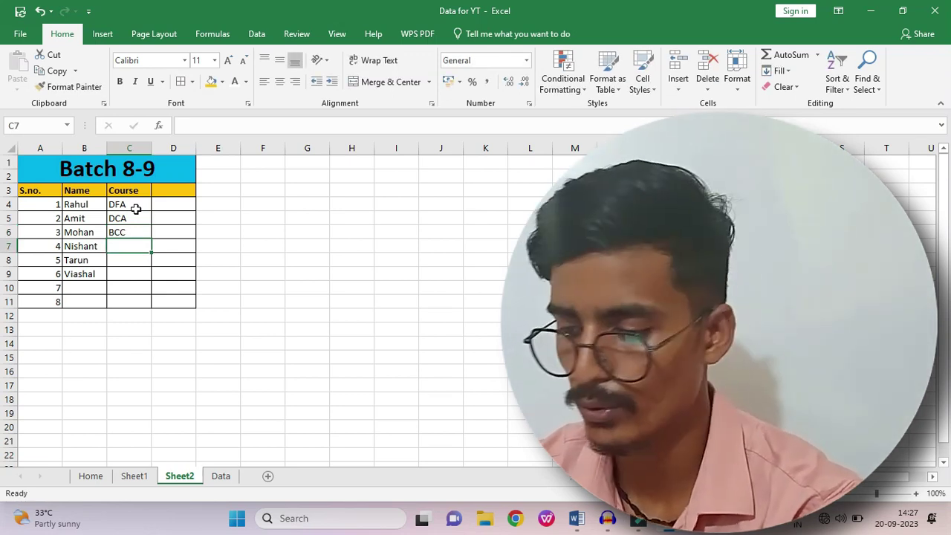
{"action": "type", "text": "E"}
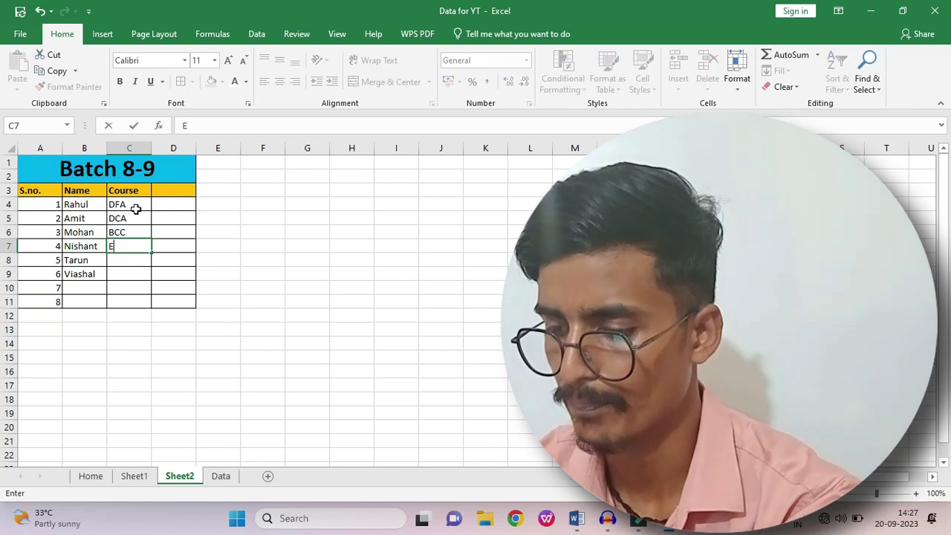
{"action": "type", "text": "XCEL"}
{"action": "key", "text": "Return"}
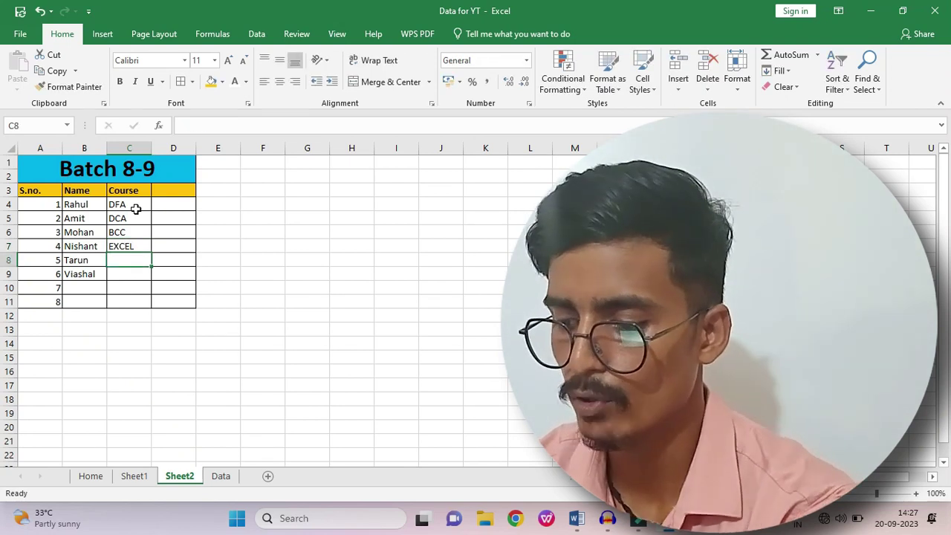
{"action": "type", "text": "TALL"}
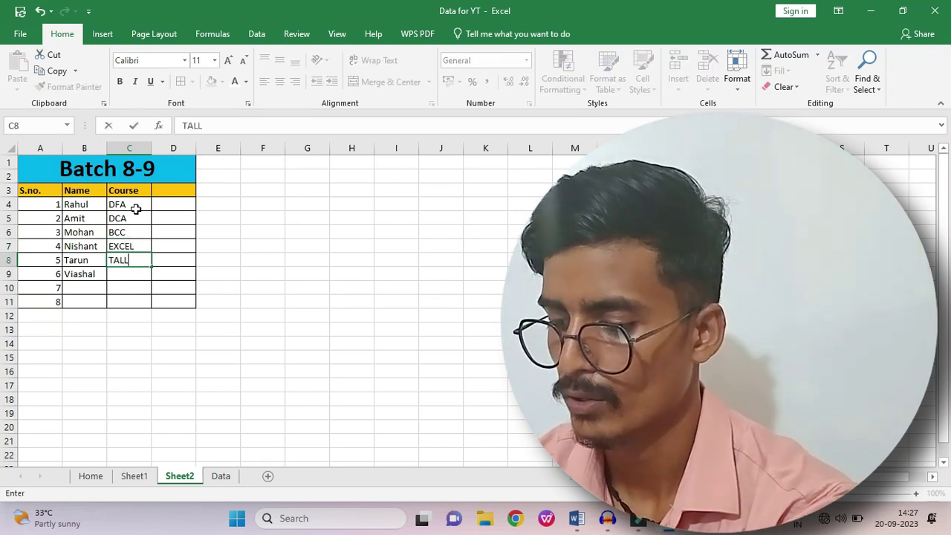
{"action": "key", "text": "Return"}
{"action": "type", "text": "BCC"}
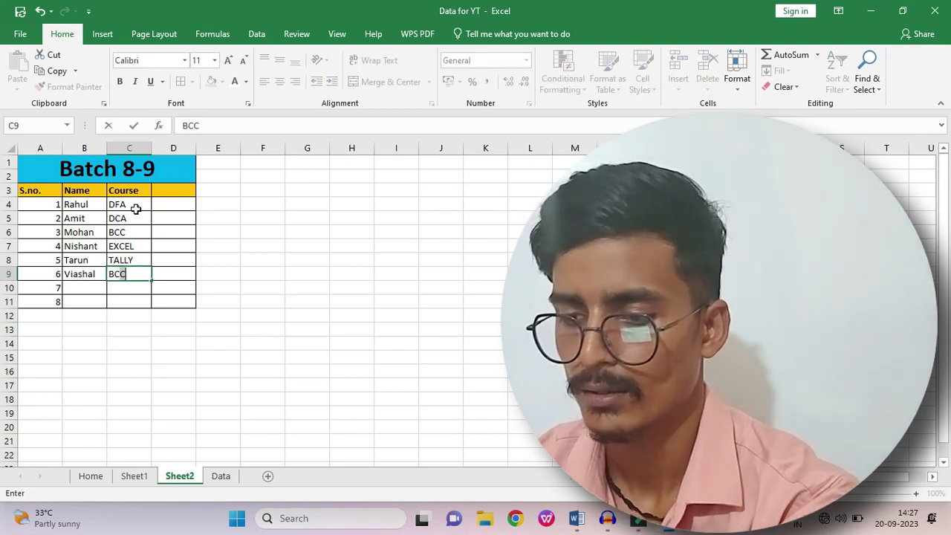
{"action": "key", "text": "Return"}
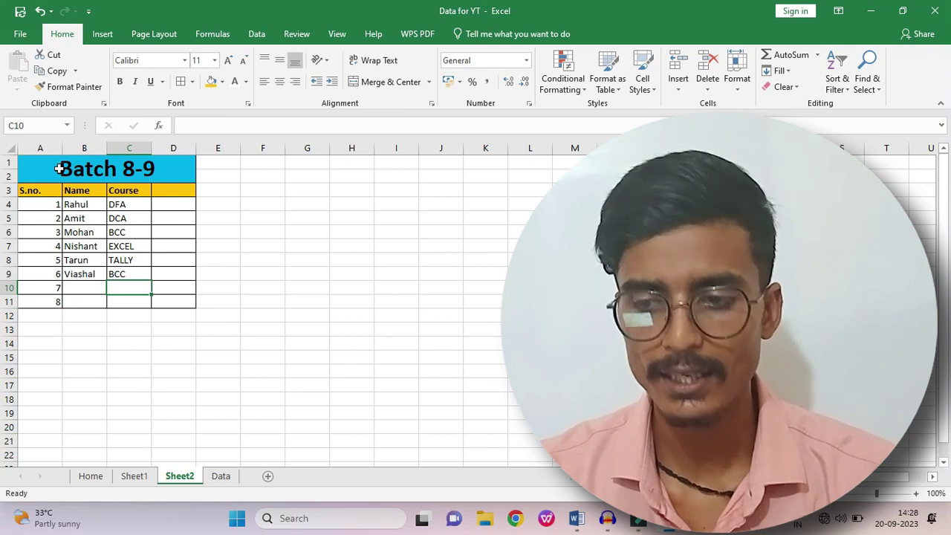
Step: Copy the Batch 8-9 table A1:D11 to F1, K1 and P1, and clear the copied names and courses in G4:H9
{"action": "left_click_drag", "start_coordinate": [59, 168], "coordinate": [80, 297]}
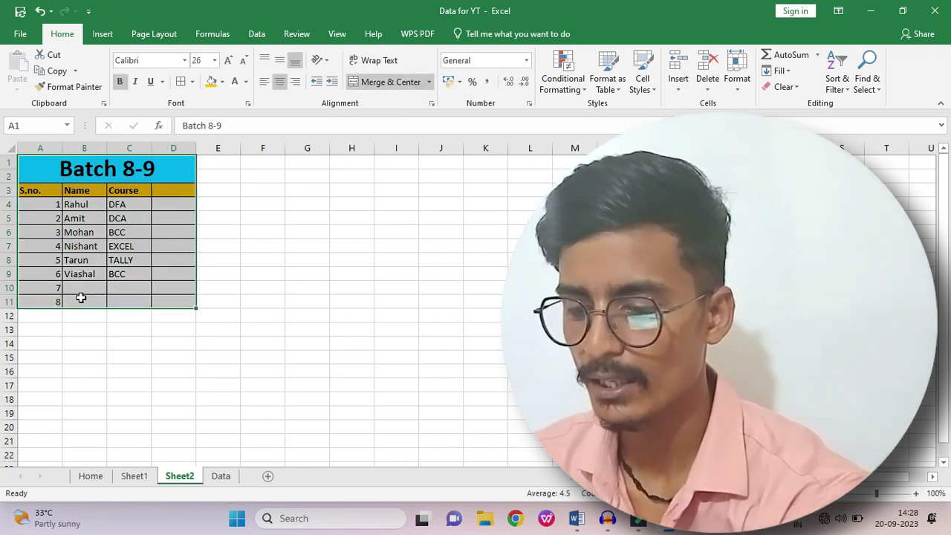
{"action": "key", "text": "ctrl+c"}
{"action": "left_click", "coordinate": [255, 162]}
{"action": "key", "text": "ctrl+v"}
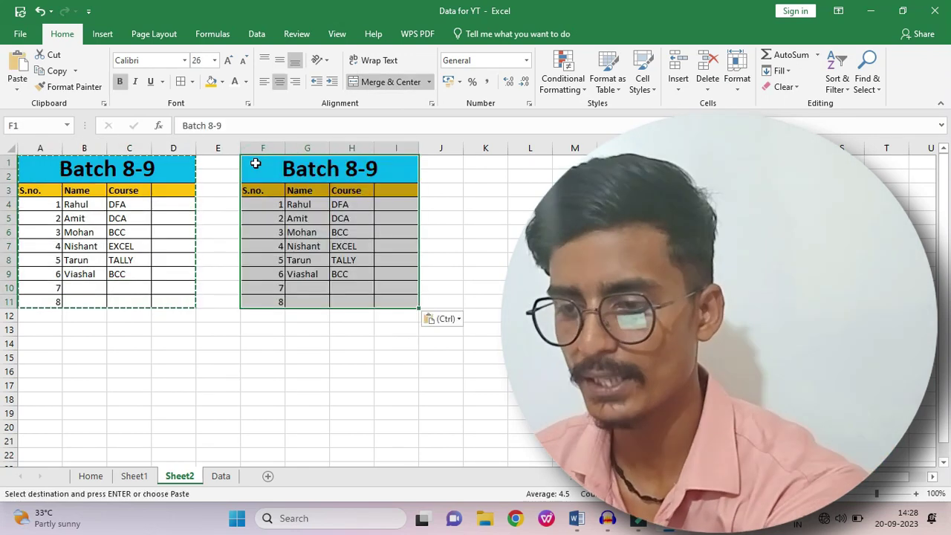
{"action": "left_click", "coordinate": [479, 159]}
{"action": "key", "text": "ctrl+v"}
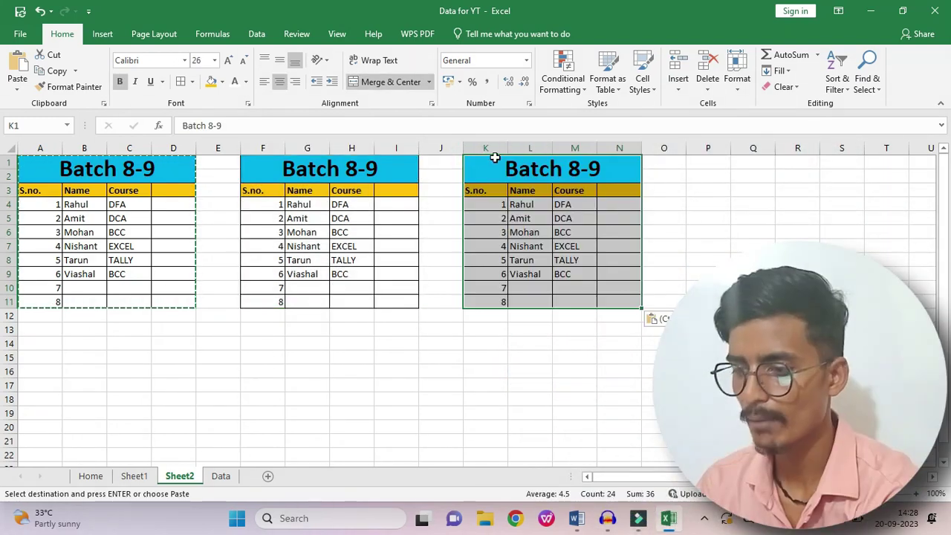
{"action": "left_click", "coordinate": [701, 161]}
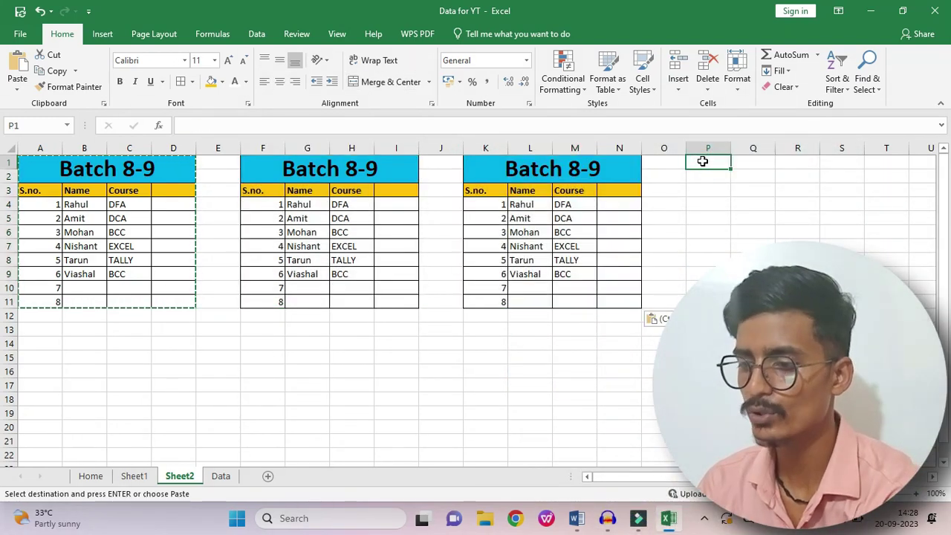
{"action": "key", "text": "ctrl+v"}
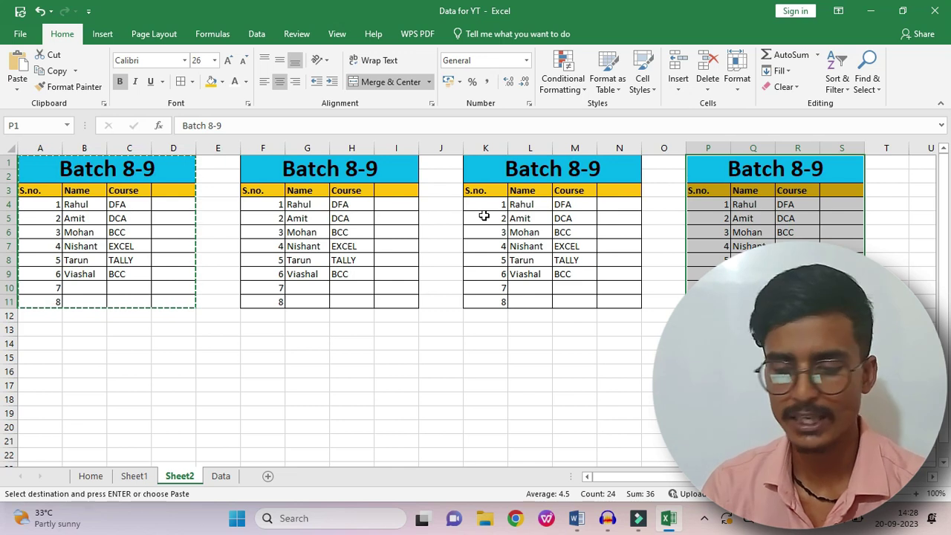
{"action": "key", "text": "Escape"}
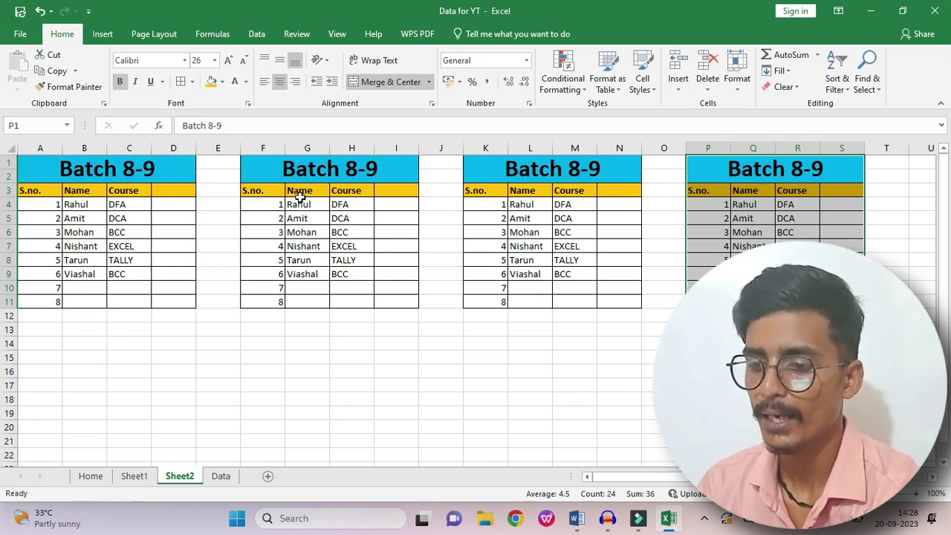
{"action": "left_click_drag", "start_coordinate": [298, 204], "coordinate": [364, 275]}
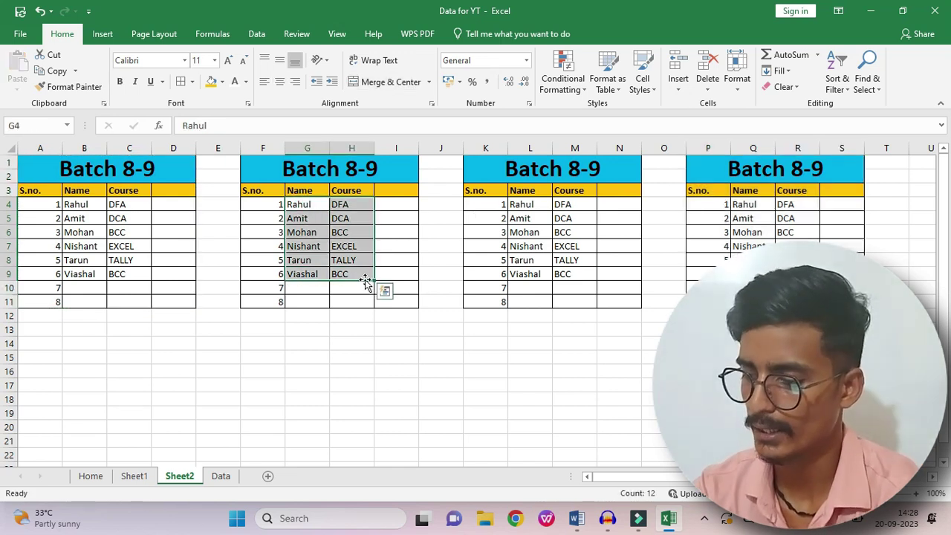
{"action": "key", "text": "Delete"}
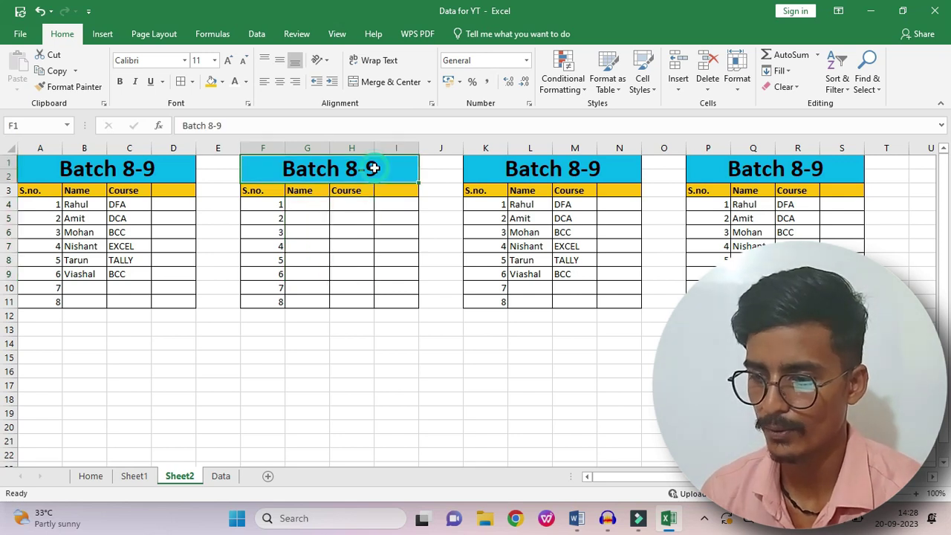
Step: Retitle the second and third tables Batch 9-10 and Batch 10-11
{"action": "double_click", "coordinate": [377, 171]}
{"action": "key", "text": "BackSpace"}
{"action": "key", "text": "BackSpace"}
{"action": "key", "text": "BackSpace"}
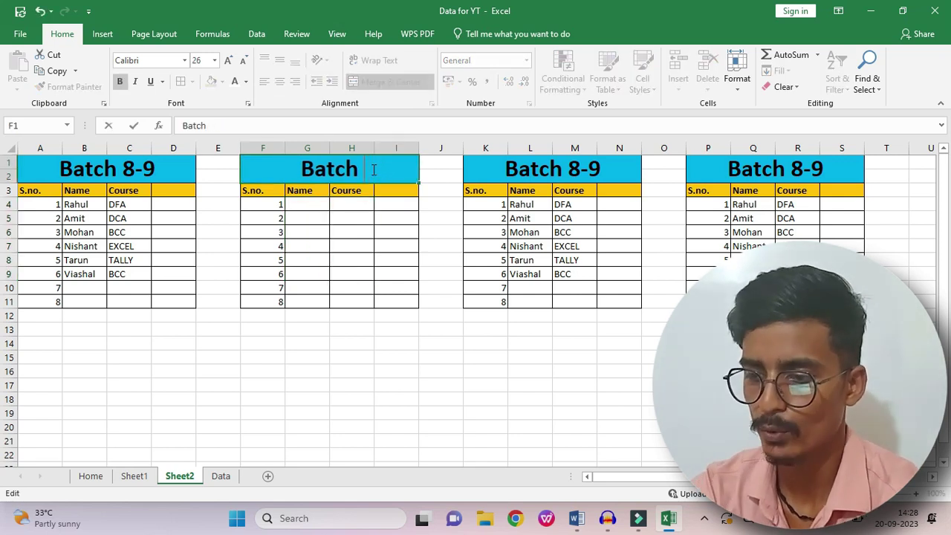
{"action": "type", "text": "9-10"}
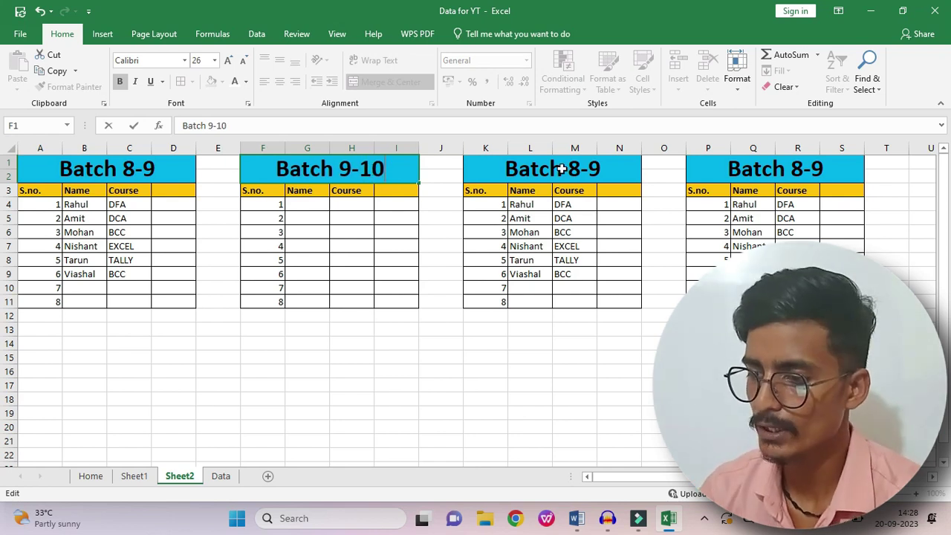
{"action": "left_click", "coordinate": [635, 168]}
{"action": "double_click", "coordinate": [635, 167]}
{"action": "key", "text": "BackSpace"}
{"action": "key", "text": "BackSpace"}
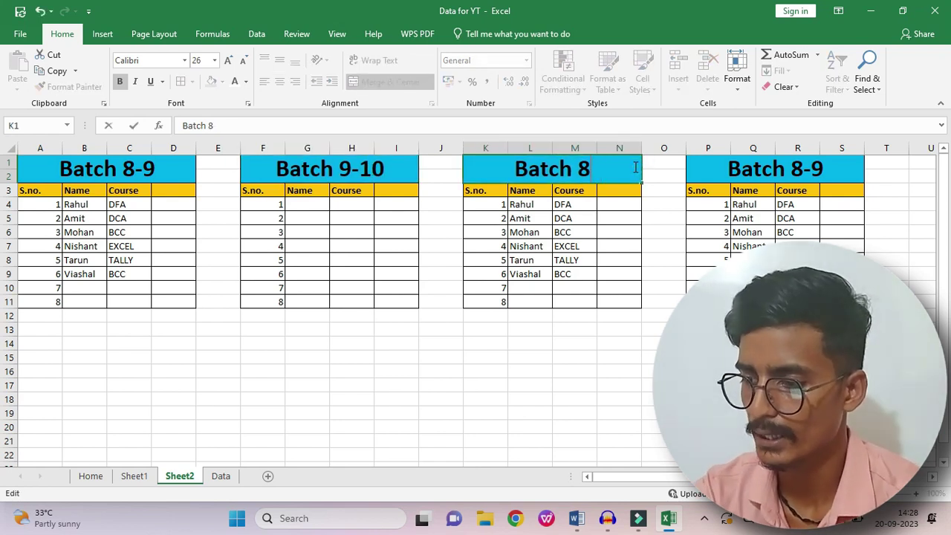
{"action": "key", "text": "BackSpace"}
{"action": "type", "text": "10-1"}
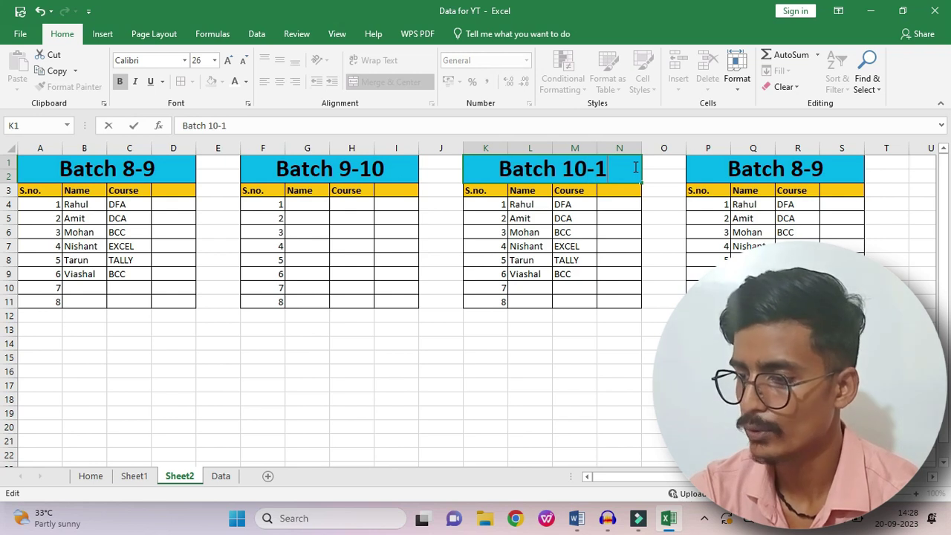
{"action": "type", "text": "1"}
Step: Retitle the fourth table Batch 11-12 and select the third table's copied courses
{"action": "left_click", "coordinate": [845, 164]}
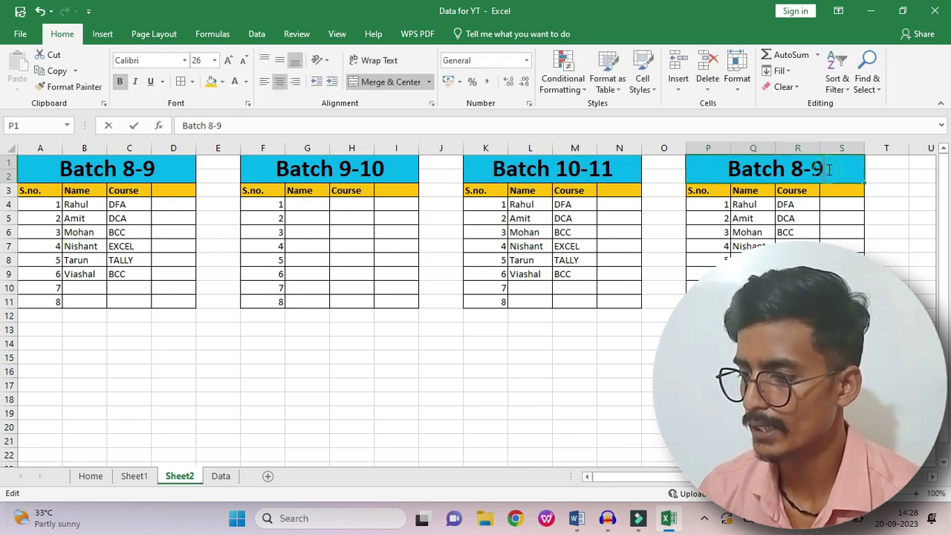
{"action": "double_click", "coordinate": [829, 170]}
{"action": "key", "text": "BackSpace"}
{"action": "key", "text": "BackSpace"}
{"action": "key", "text": "BackSpace"}
{"action": "key", "text": "BackSpace"}
{"action": "type", "text": "11-12"}
{"action": "key", "text": "Return"}
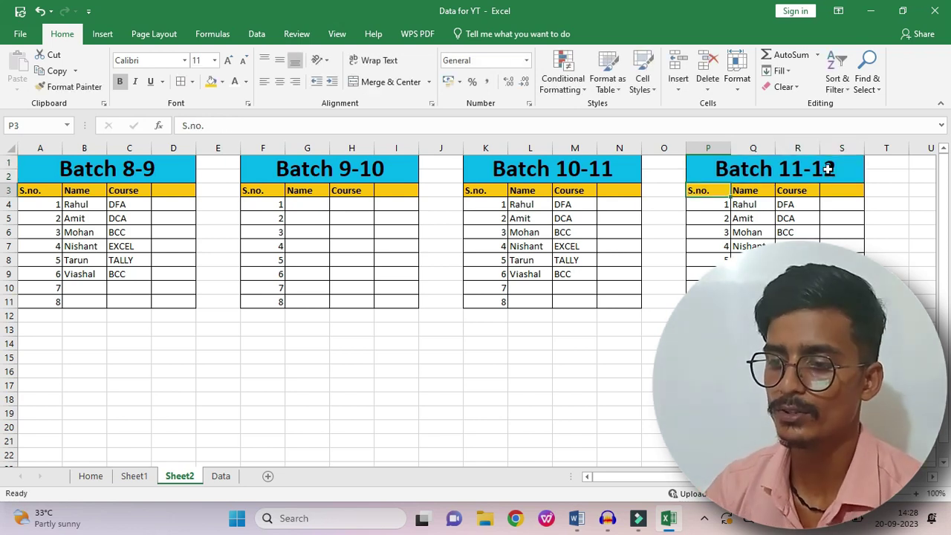
{"action": "left_click_drag", "start_coordinate": [590, 204], "coordinate": [590, 234]}
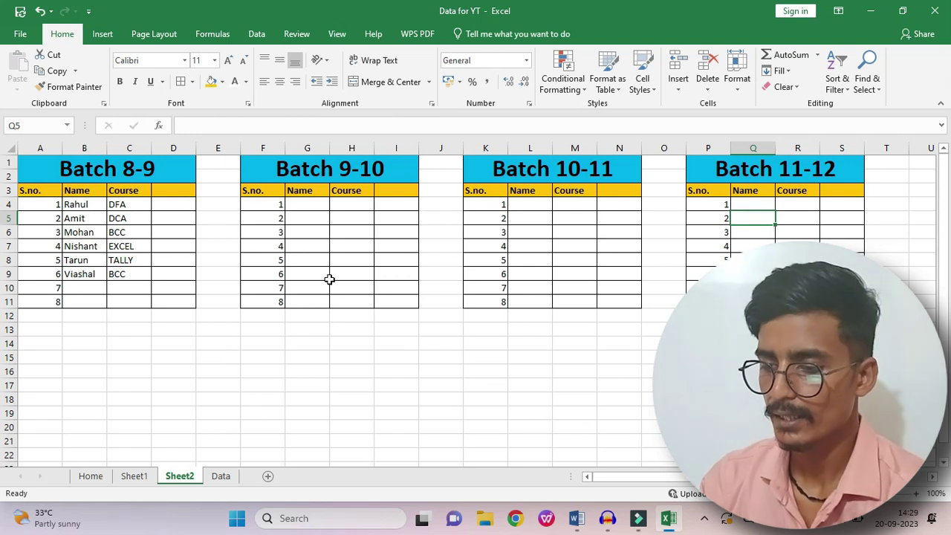
Step: Enter four student names in G4:G7 of the Batch 9-10 table
{"action": "left_click", "coordinate": [307, 209]}
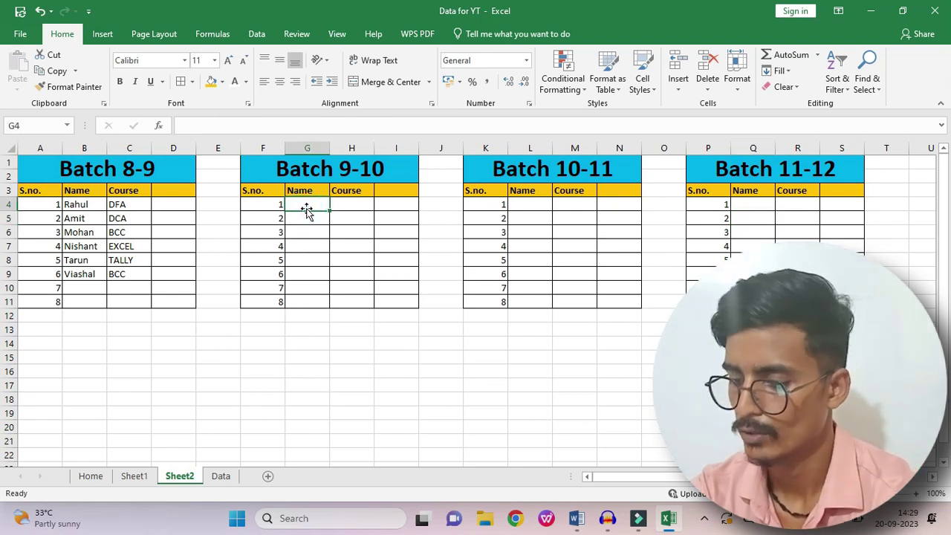
{"action": "type", "text": "sHIVAI"}
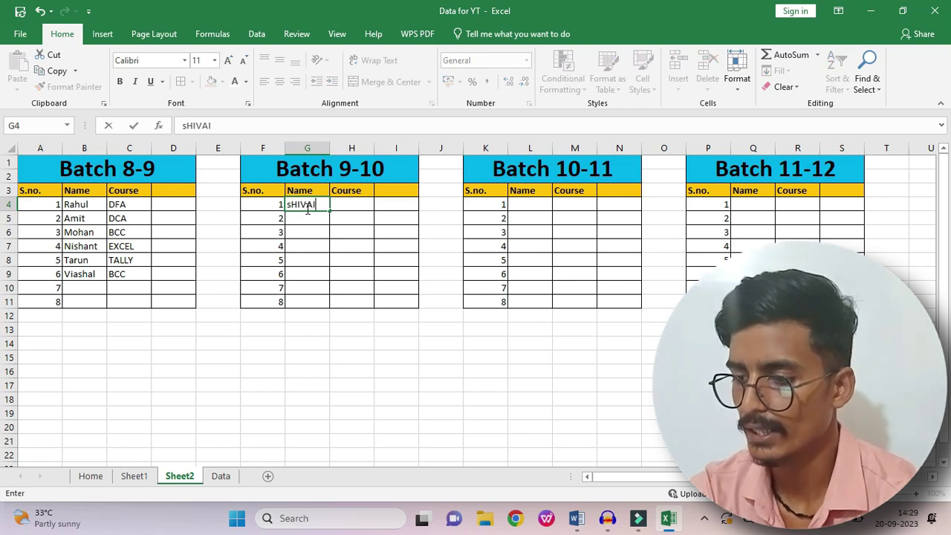
{"action": "key", "text": "Return"}
{"action": "type", "text": "Nisha"}
{"action": "key", "text": "Return"}
{"action": "type", "text": "Aman"}
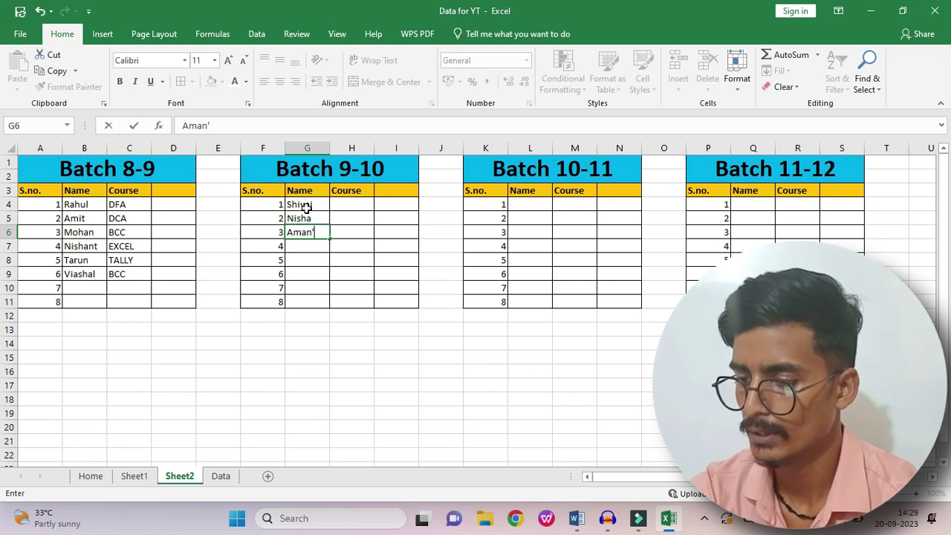
{"action": "key", "text": "Return"}
{"action": "type", "text": "pa"}
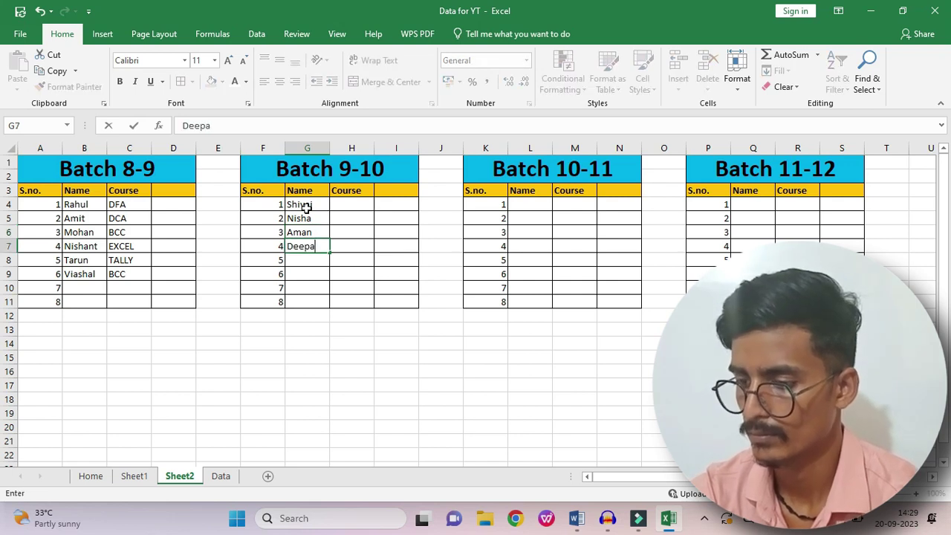
{"action": "key", "text": "Tab"}
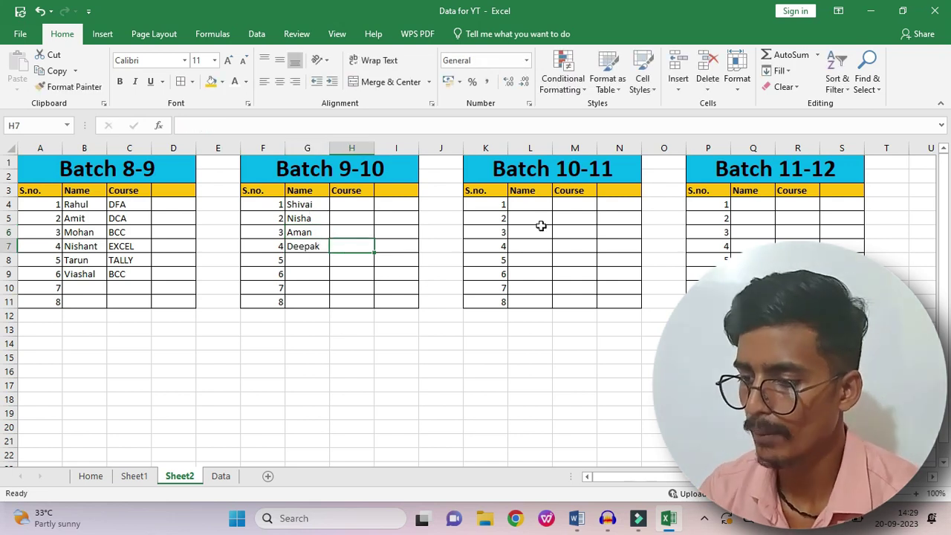
Step: Enter eight student names in L4:L11 of the Batch 10-11 table
{"action": "left_click", "coordinate": [544, 211]}
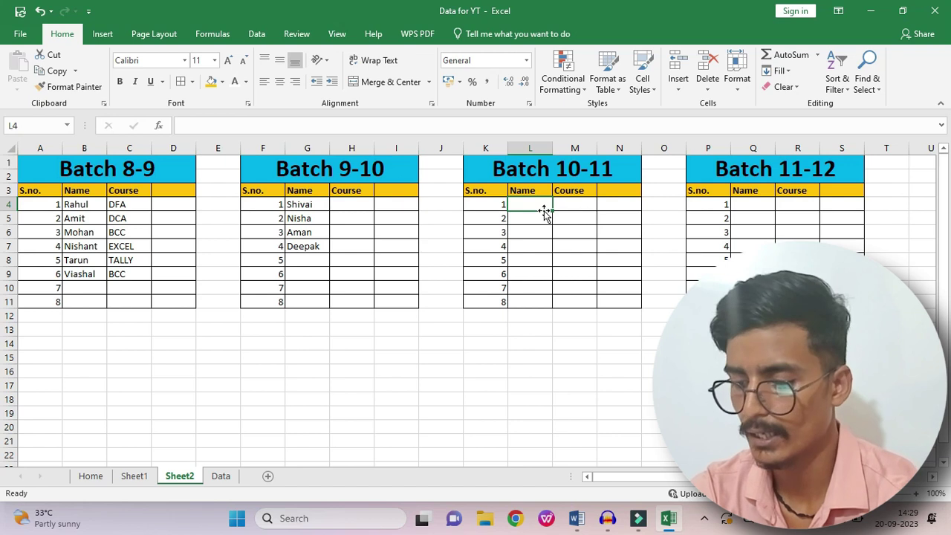
{"action": "type", "text": "Ranjeet"}
{"action": "key", "text": "Return"}
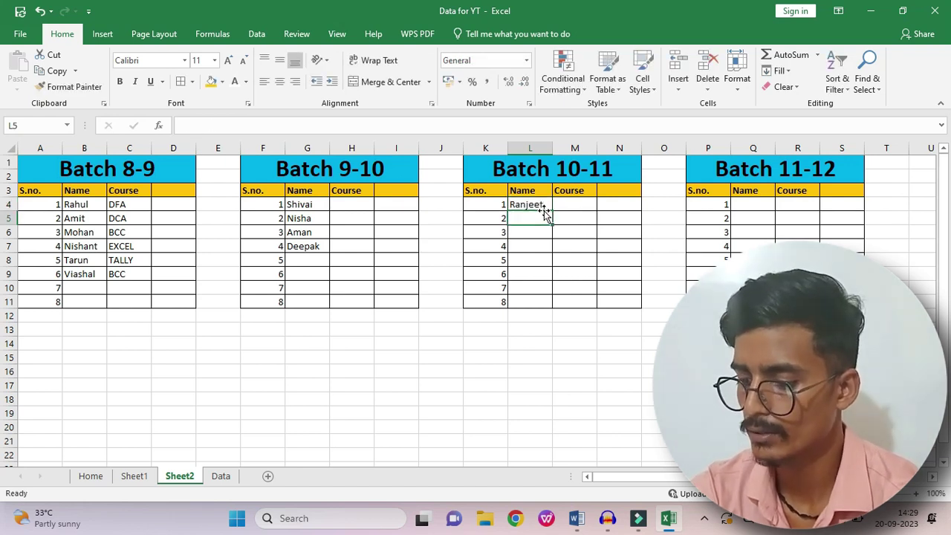
{"action": "type", "text": "Kanchan"}
{"action": "key", "text": "Return"}
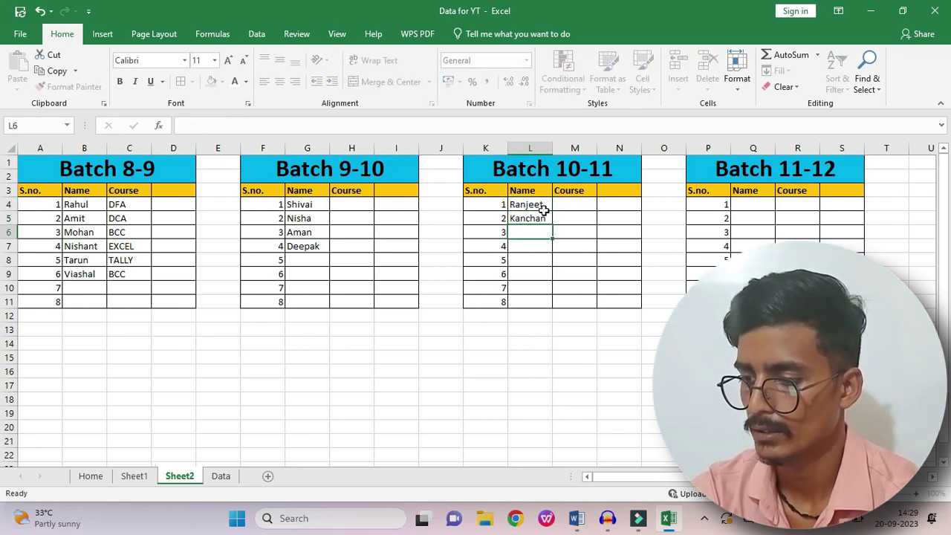
{"action": "type", "text": "Shakashi"}
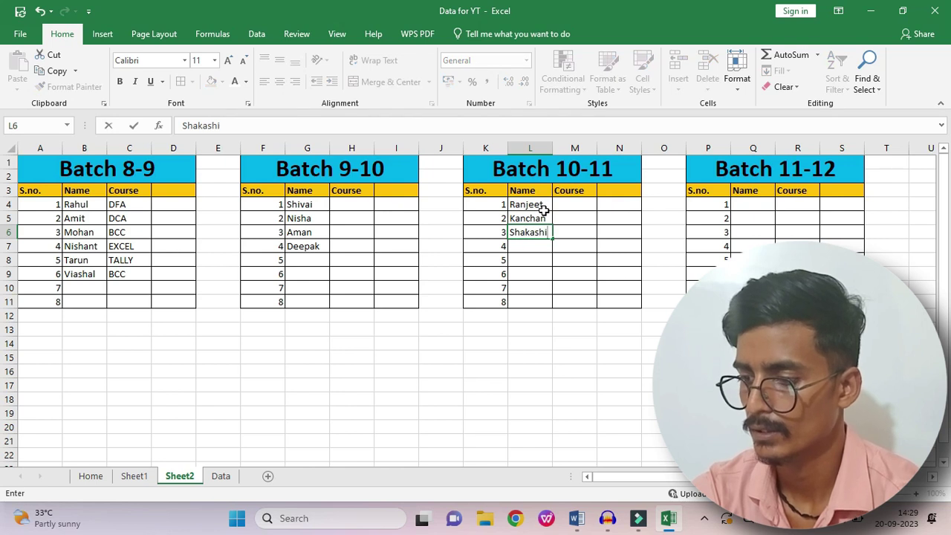
{"action": "key", "text": "Return"}
{"action": "type", "text": "Kajal"}
{"action": "key", "text": "Return"}
{"action": "type", "text": "Ruchi"}
{"action": "key", "text": "Return"}
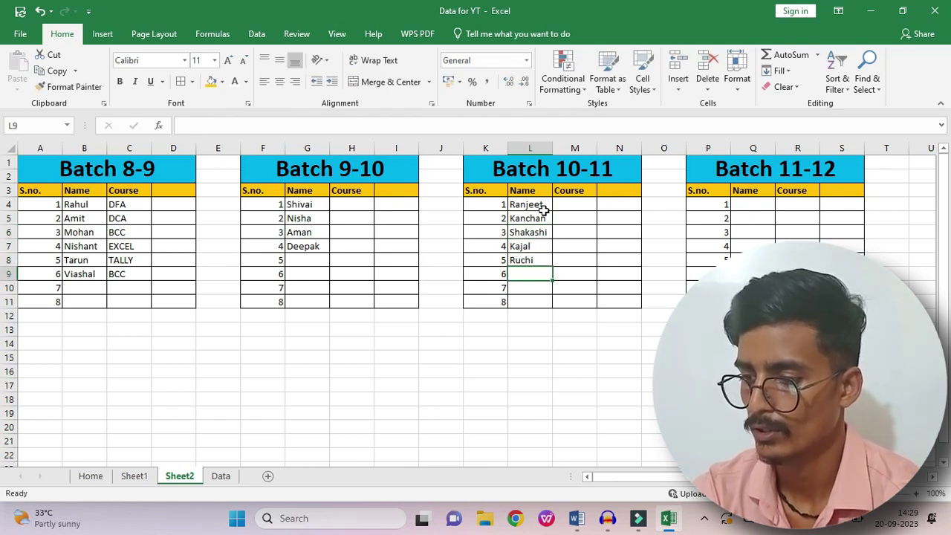
{"action": "type", "text": "Vedansh"}
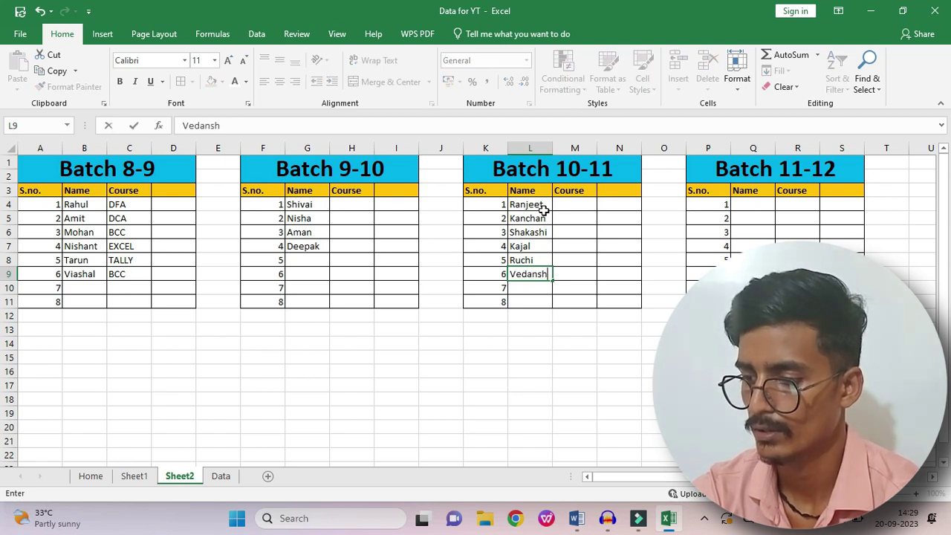
{"action": "key", "text": "Return"}
{"action": "type", "text": "Ni"}
{"action": "key", "text": "Return"}
{"action": "type", "text": "Khushboo"}
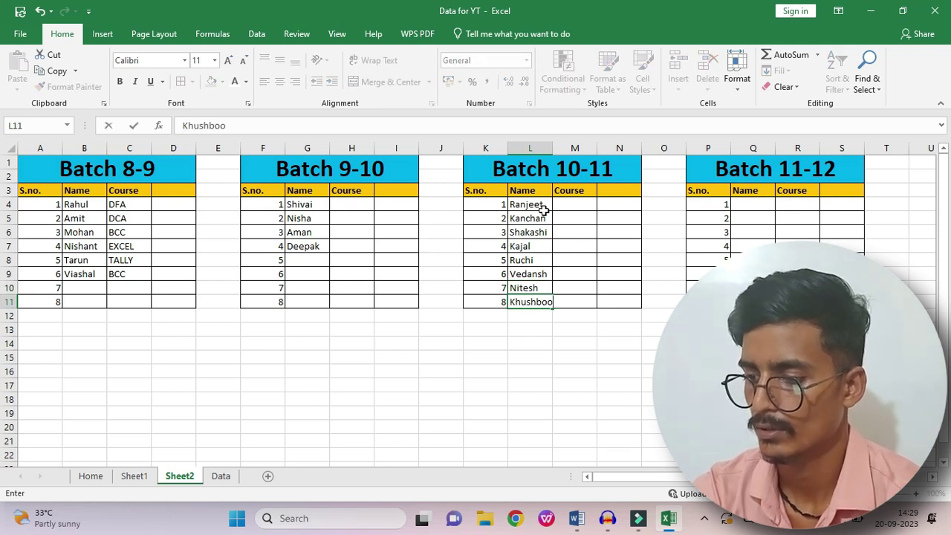
{"action": "key", "text": "Return"}
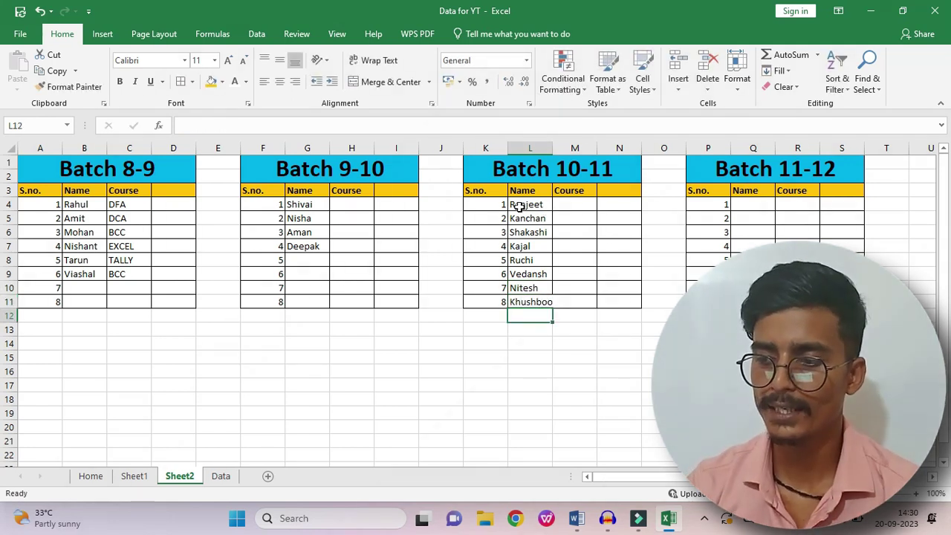
Step: Autofit column L, check the Home sheet's C4 seat formula, and return to Sheet1
{"action": "double_click", "coordinate": [553, 148]}
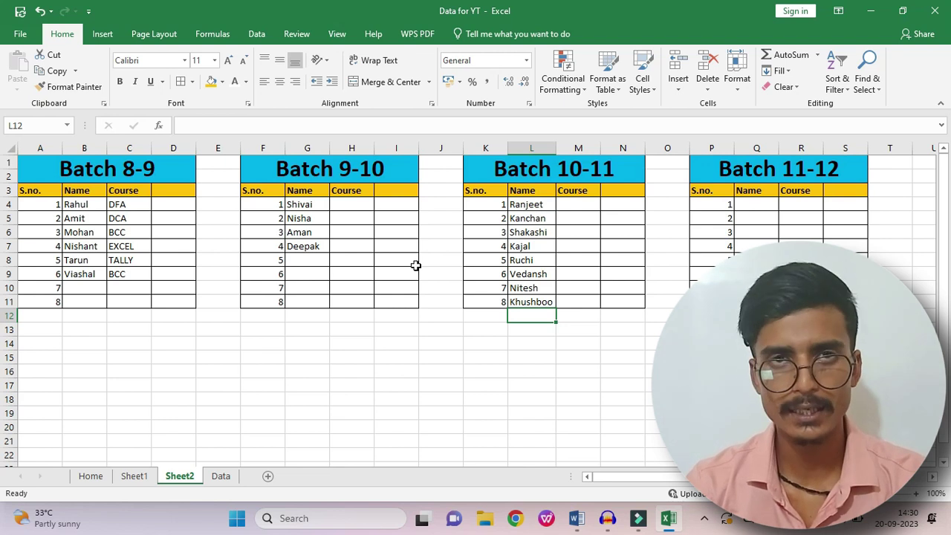
{"action": "left_click", "coordinate": [91, 476]}
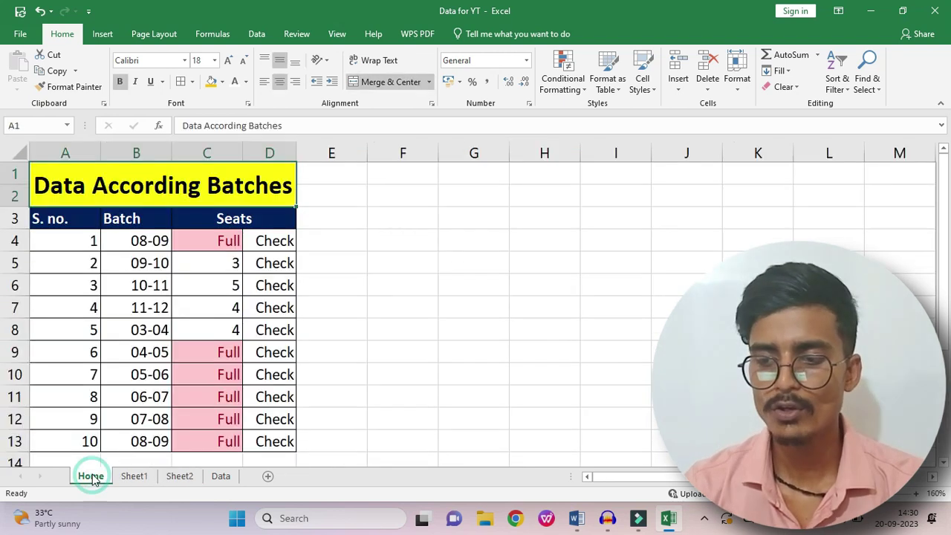
{"action": "left_click", "coordinate": [232, 241]}
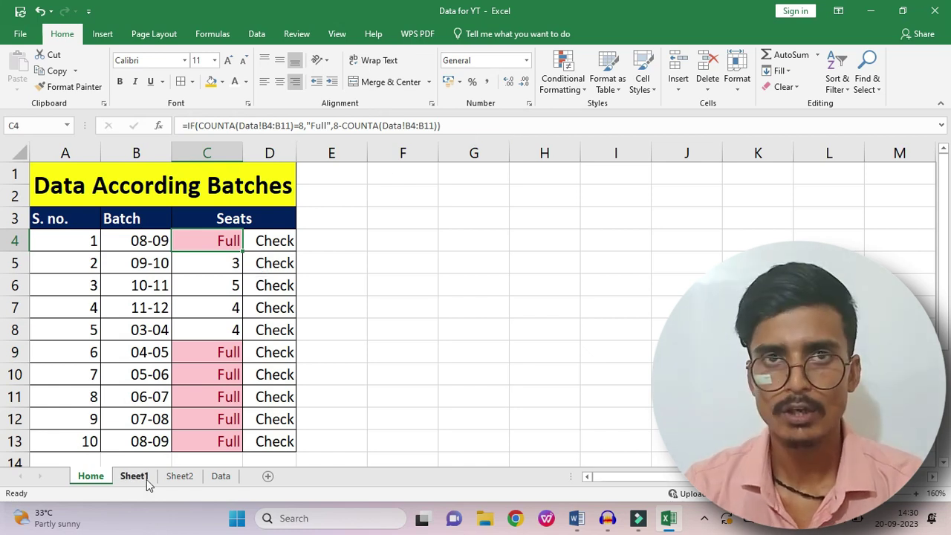
{"action": "left_click", "coordinate": [146, 479]}
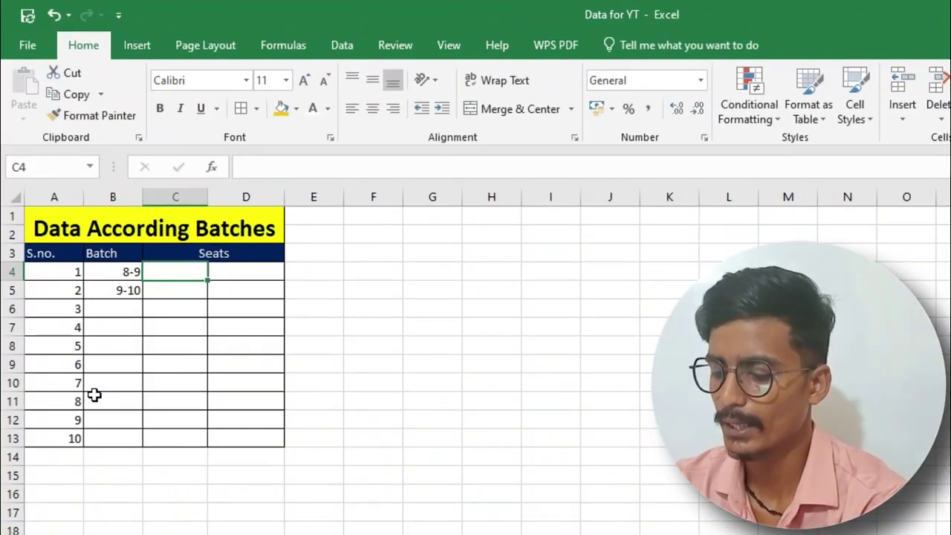
Step: Enter =IF(COUNTA(Sheet2!B4:B11)=8,"Full",8-COUNTA(Sheet2!B4:B11)) in C4 for batch 8-9
{"action": "type", "text": "=IF("}
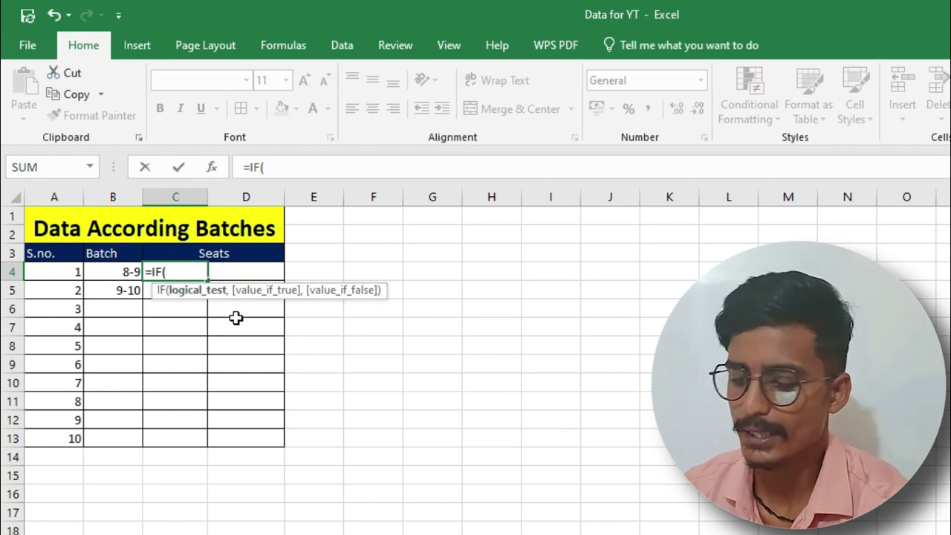
{"action": "type", "text": "counta"}
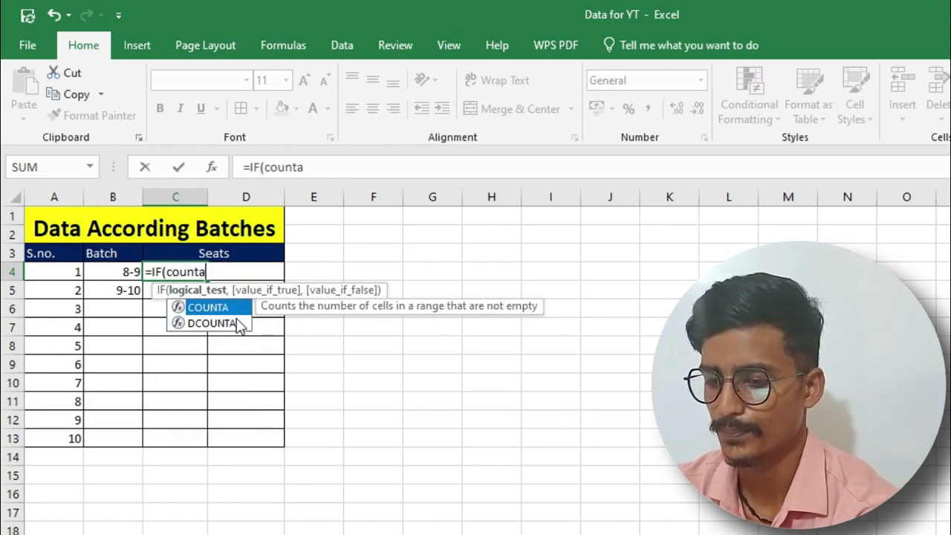
{"action": "key", "text": "Tab"}
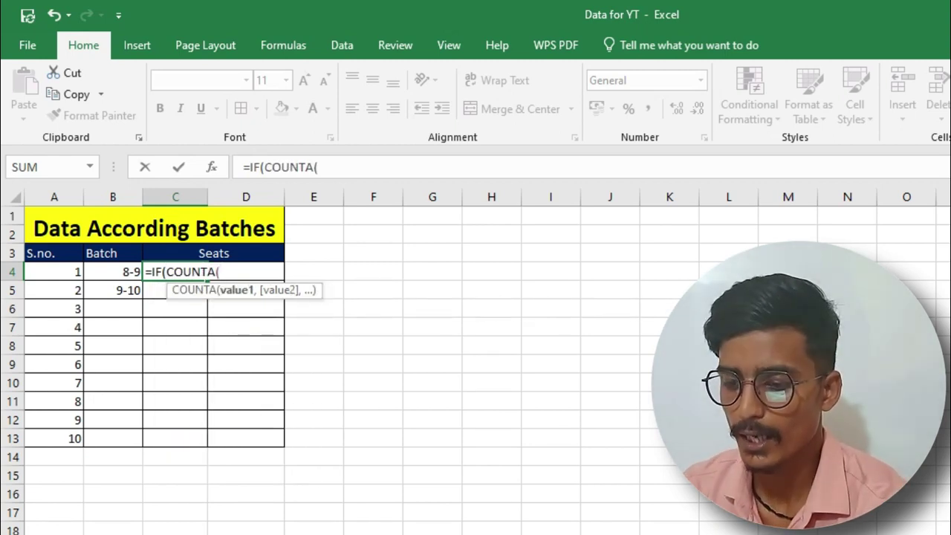
{"action": "key", "text": "ctrl+Page_Down"}
{"action": "left_click_drag", "start_coordinate": [120, 274], "coordinate": [120, 409]}
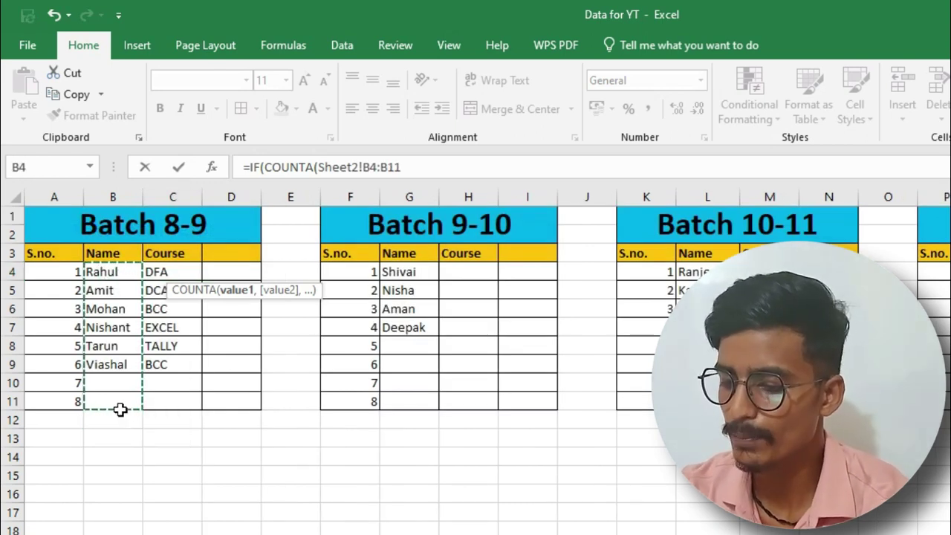
{"action": "type", "text": ")"}
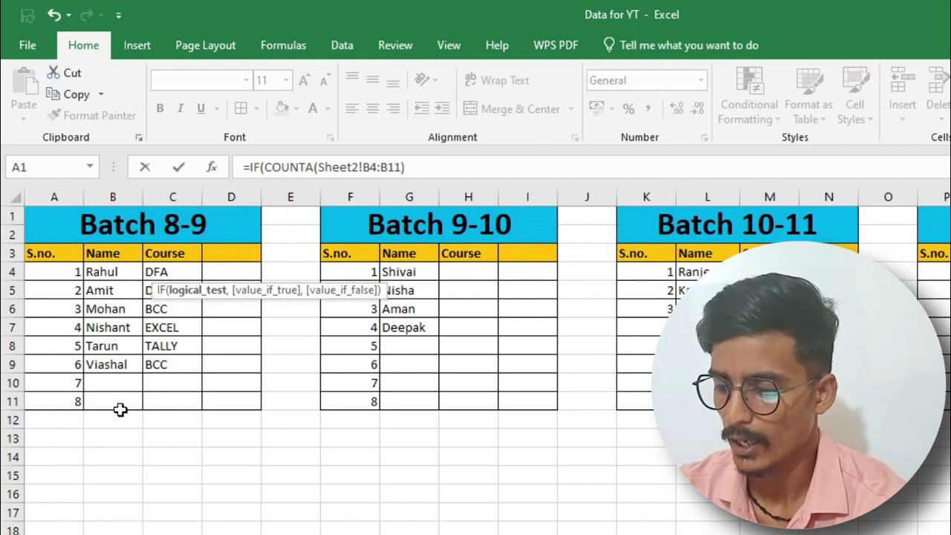
{"action": "type", "text": "=8"}
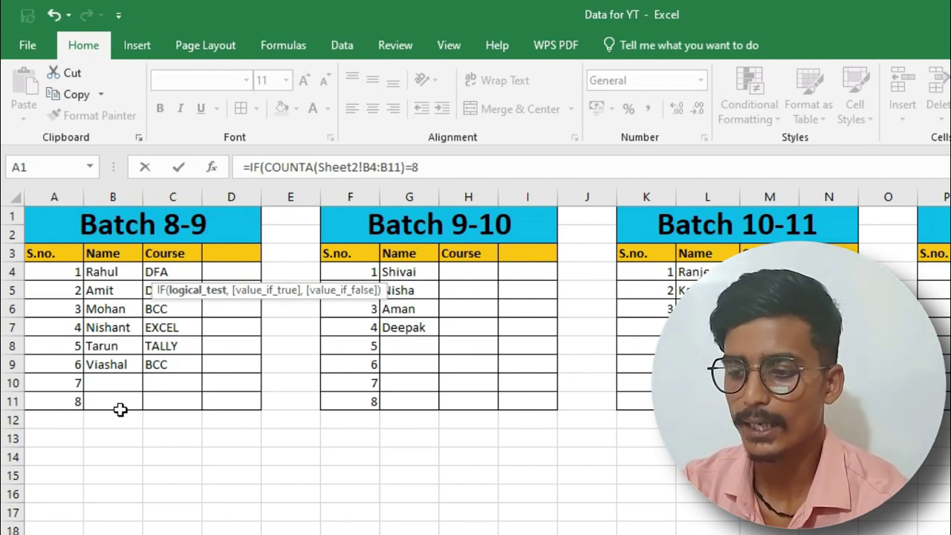
{"action": "type", "text": ","}
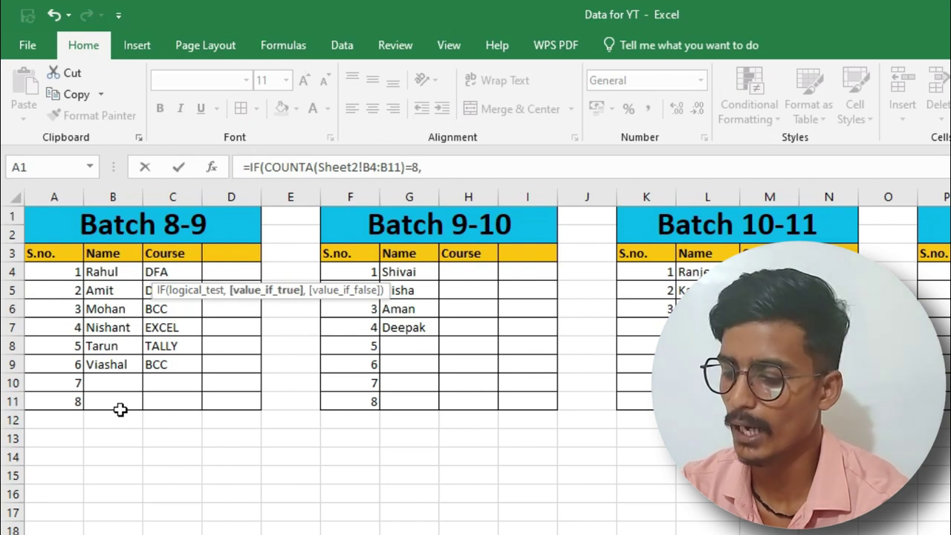
{"action": "type", "text": "\"Full"}
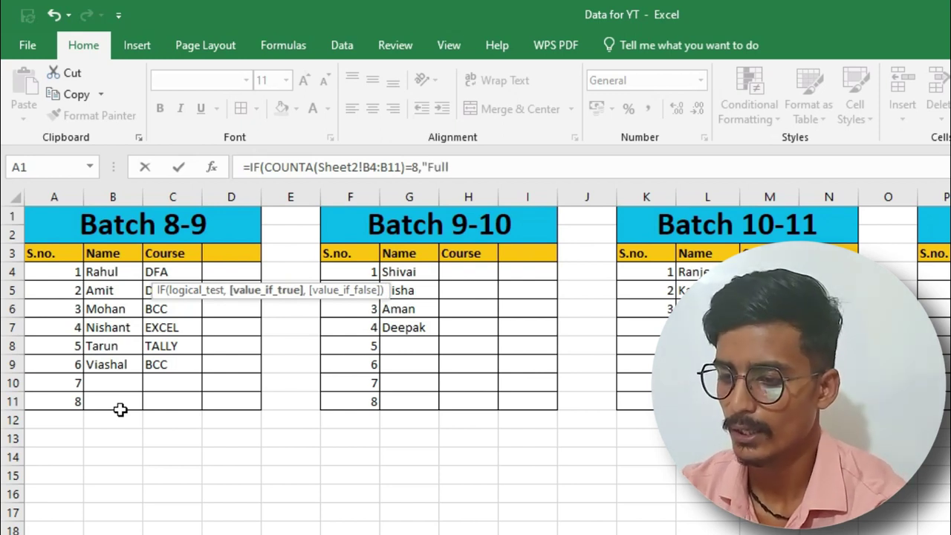
{"action": "type", "text": "\","}
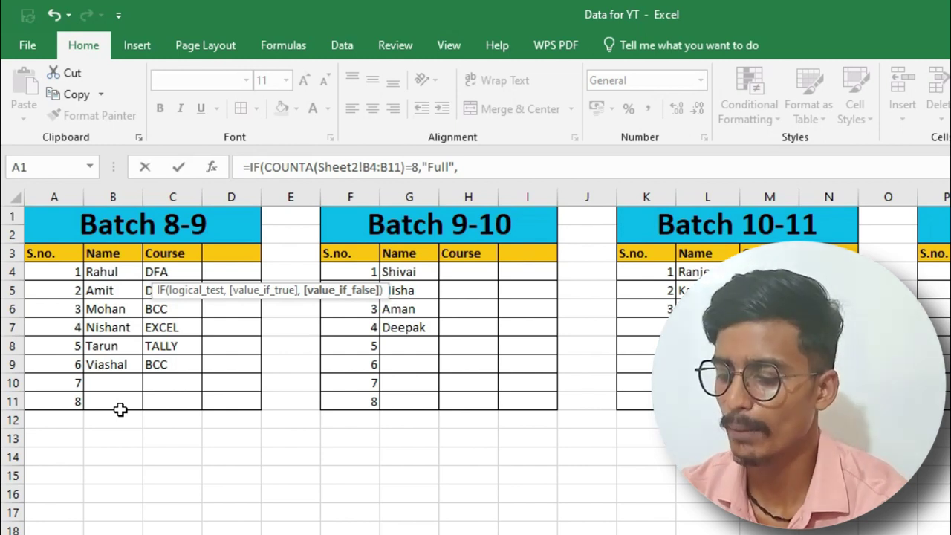
{"action": "type", "text": "8"}
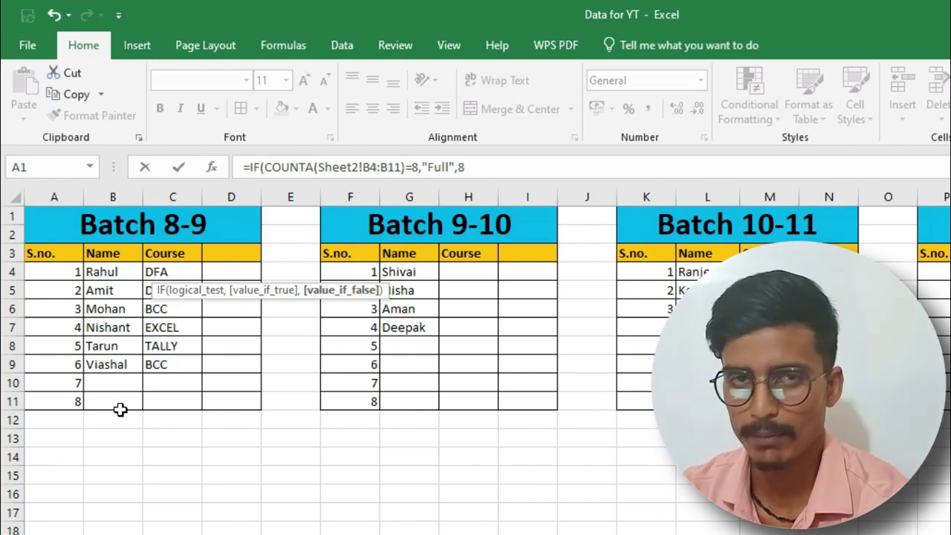
{"action": "type", "text": "-"}
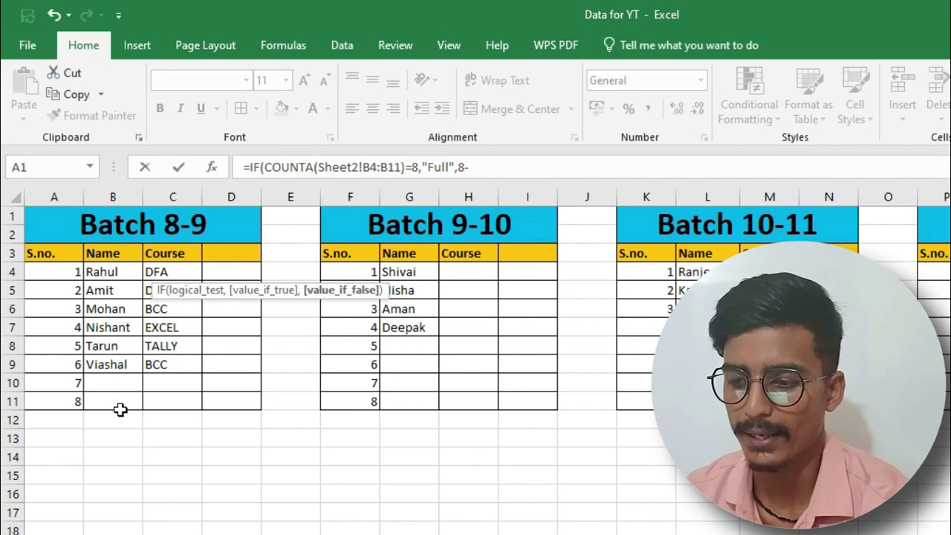
{"action": "type", "text": "counta"}
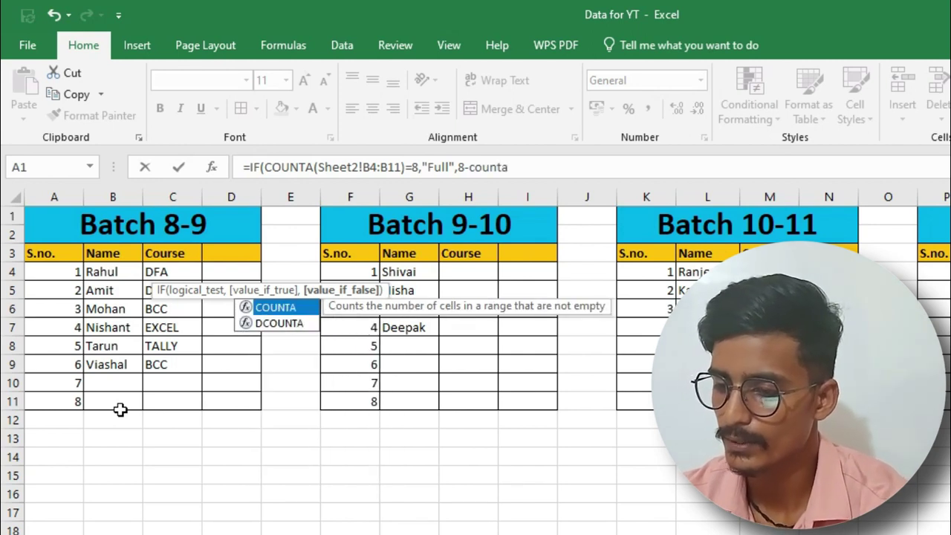
{"action": "key", "text": "Tab"}
{"action": "left_click_drag", "start_coordinate": [118, 271], "coordinate": [106, 395]}
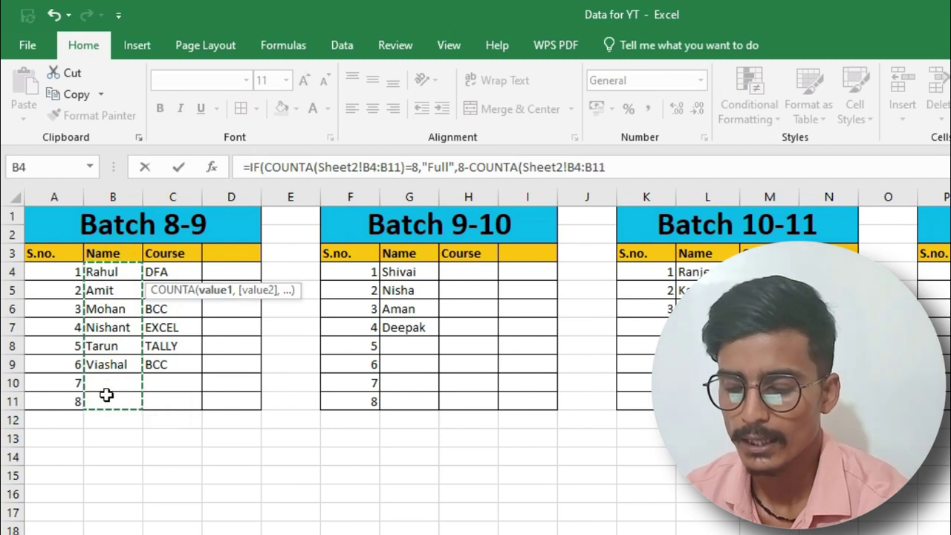
{"action": "type", "text": ")"}
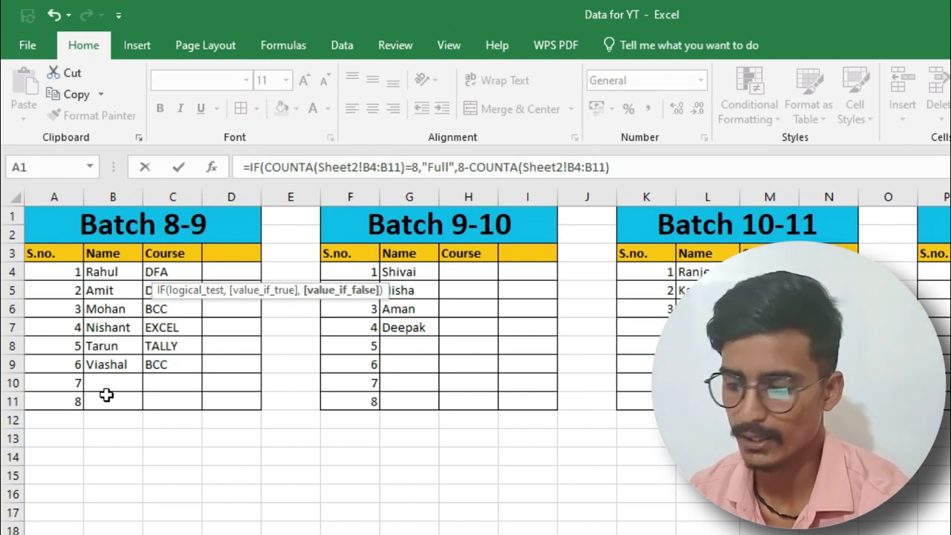
{"action": "type", "text": ")"}
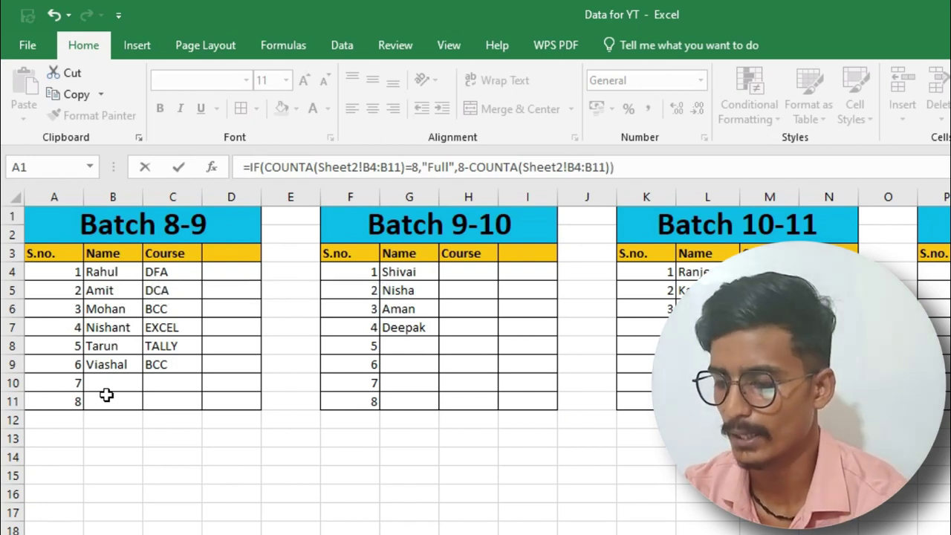
{"action": "key", "text": "Return"}
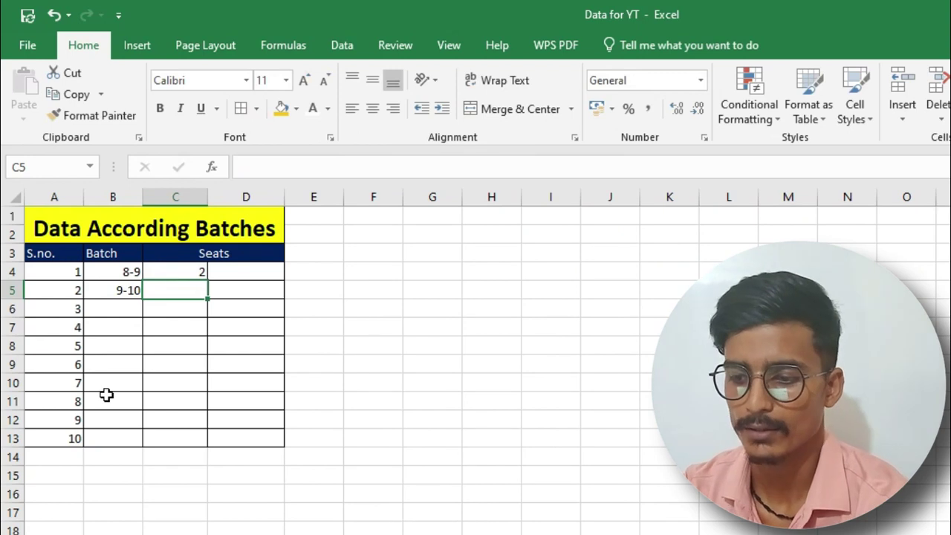
Step: Verify C4's result against the two empty Batch 8-9 seats on Sheet2
{"action": "left_click", "coordinate": [166, 271]}
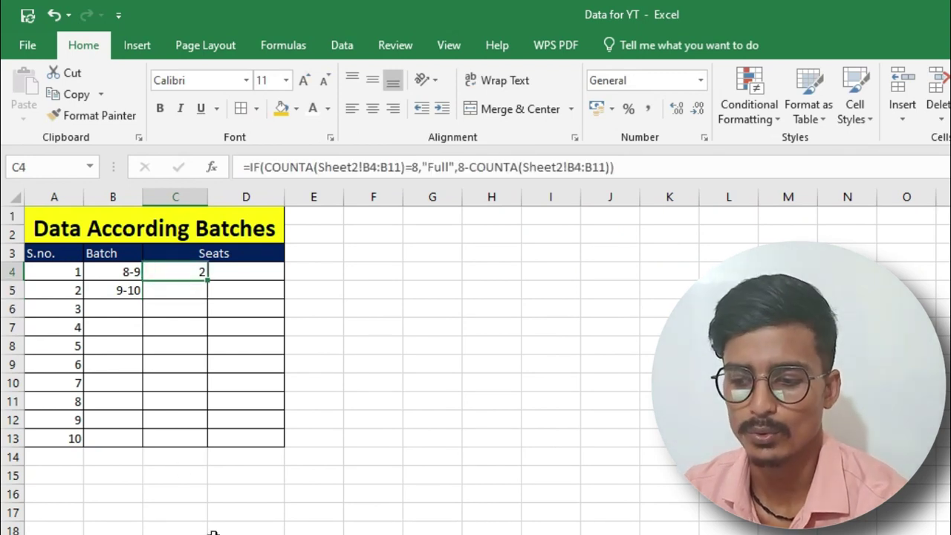
{"action": "key", "text": "ctrl+Page_Down"}
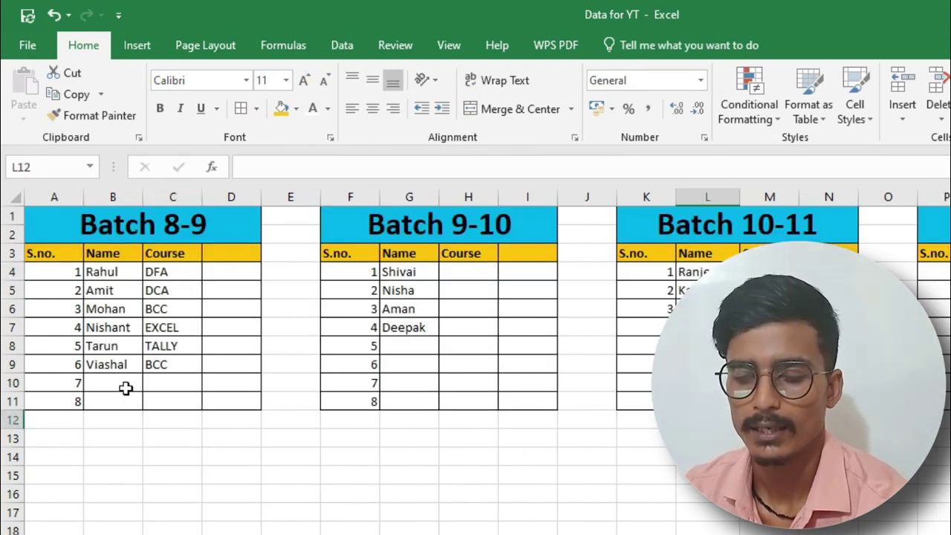
{"action": "left_click_drag", "start_coordinate": [127, 388], "coordinate": [126, 398]}
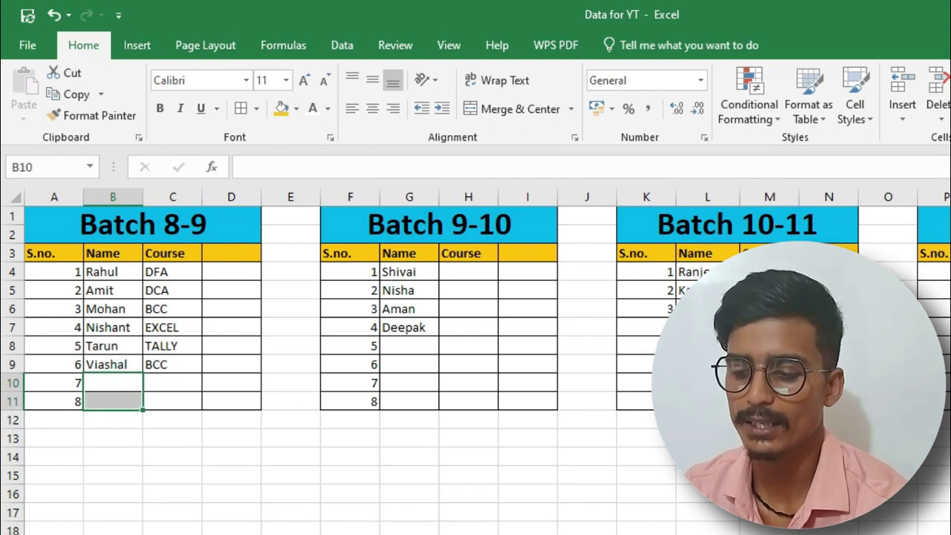
{"action": "key", "text": "ctrl+Page_Up"}
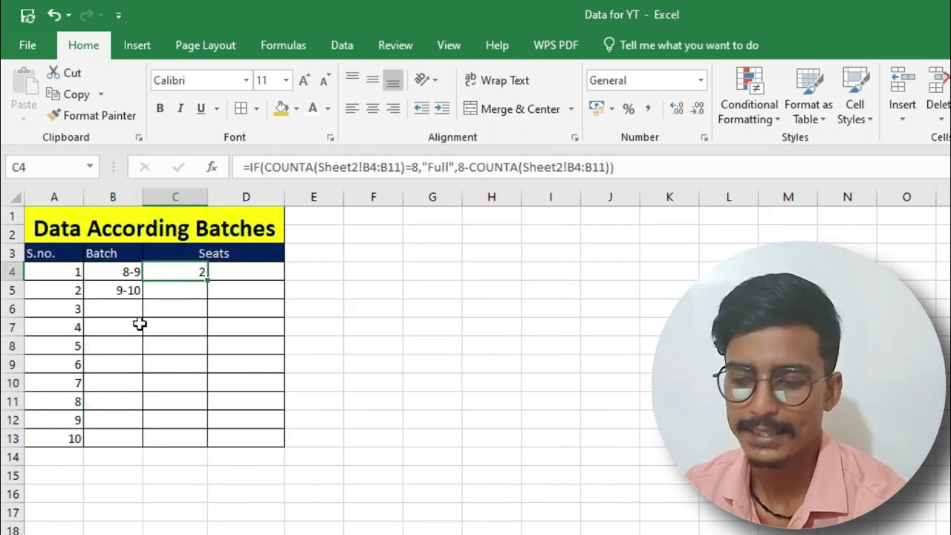
Step: Add batches 10-11 in B6 and 11-12 in B7
{"action": "left_click", "coordinate": [133, 306]}
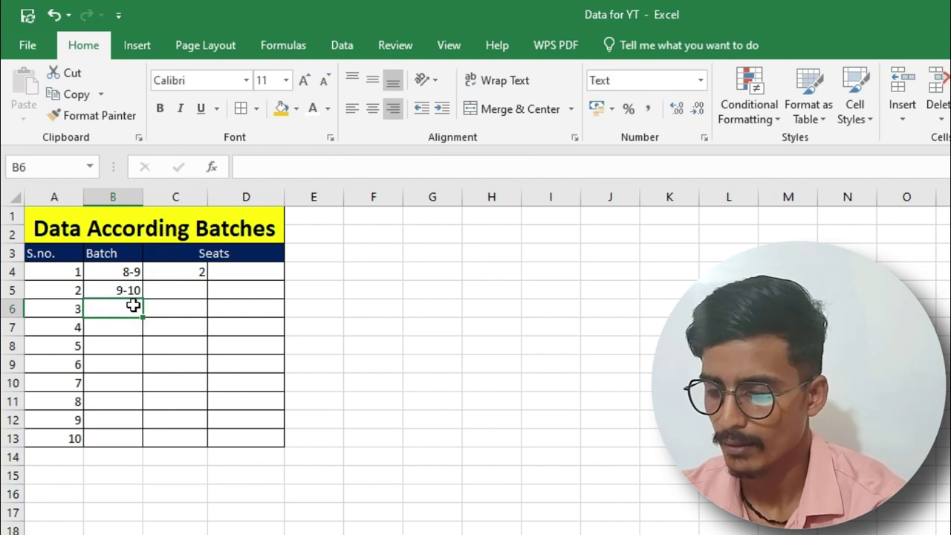
{"action": "type", "text": "10-11"}
{"action": "key", "text": "Return"}
{"action": "type", "text": "11-12"}
{"action": "key", "text": "Return"}
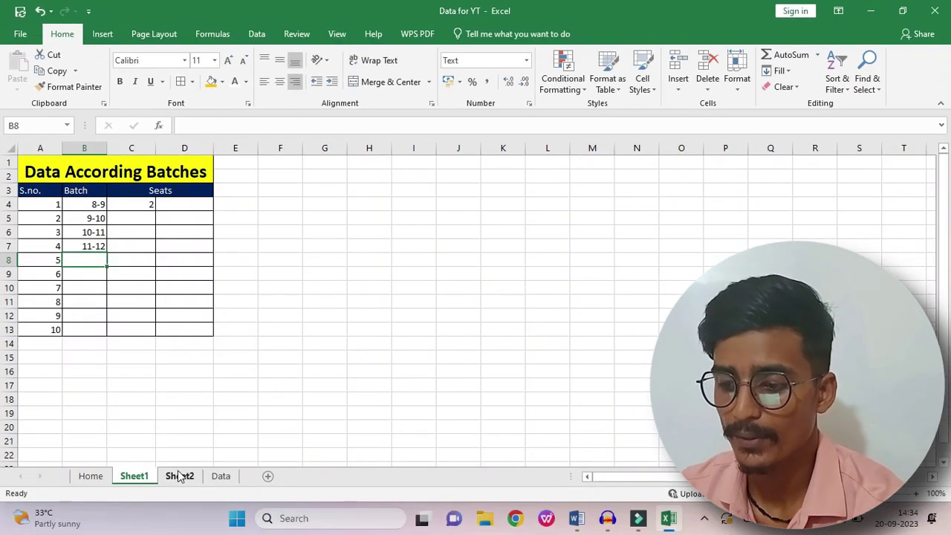
{"action": "left_click", "coordinate": [179, 475]}
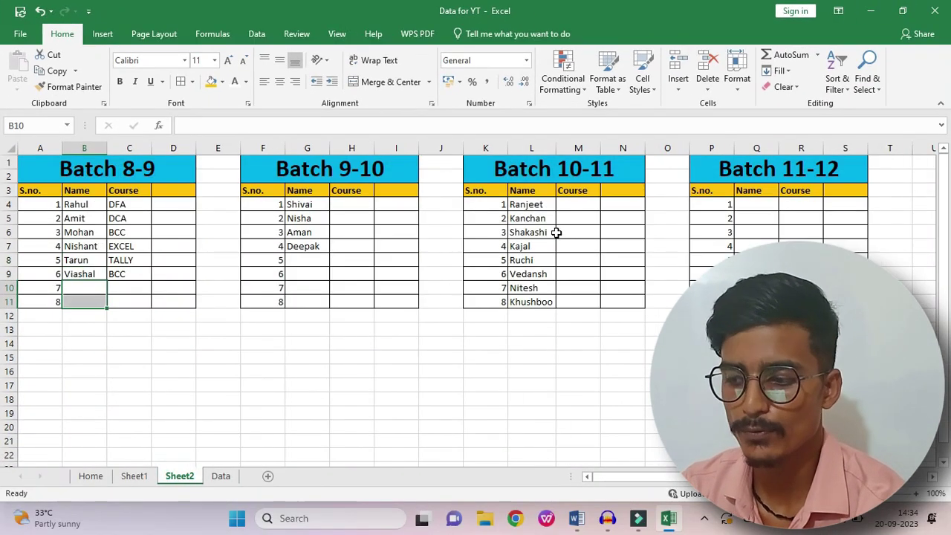
Step: Enter =IF(COUNTA(Sheet2!L4:L11)=8,"Full",8-COUNTA(Sheet2!L4:L11)) in C6 for batch 10-11
{"action": "left_click_drag", "start_coordinate": [519, 205], "coordinate": [521, 306]}
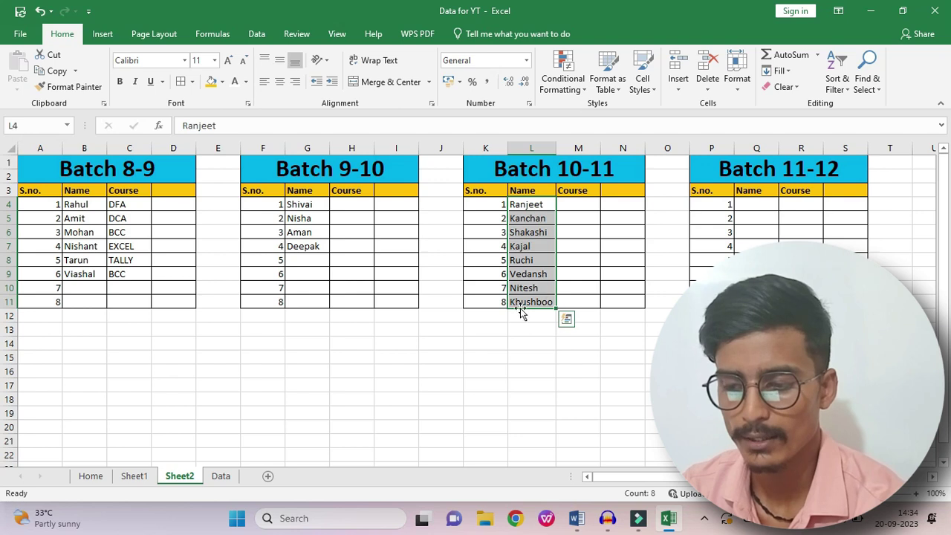
{"action": "left_click", "coordinate": [146, 477]}
{"action": "left_click", "coordinate": [143, 235]}
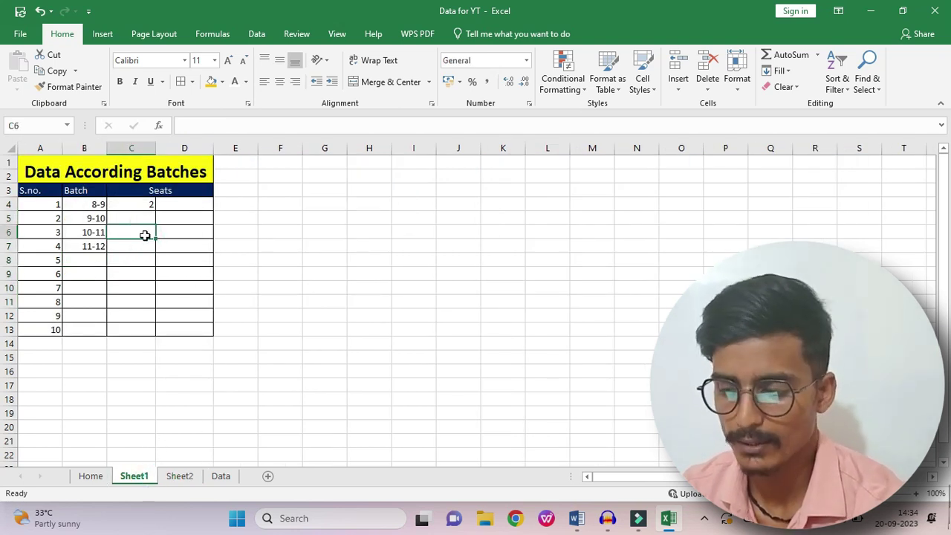
{"action": "type", "text": "=if"}
{"action": "key", "text": "Tab"}
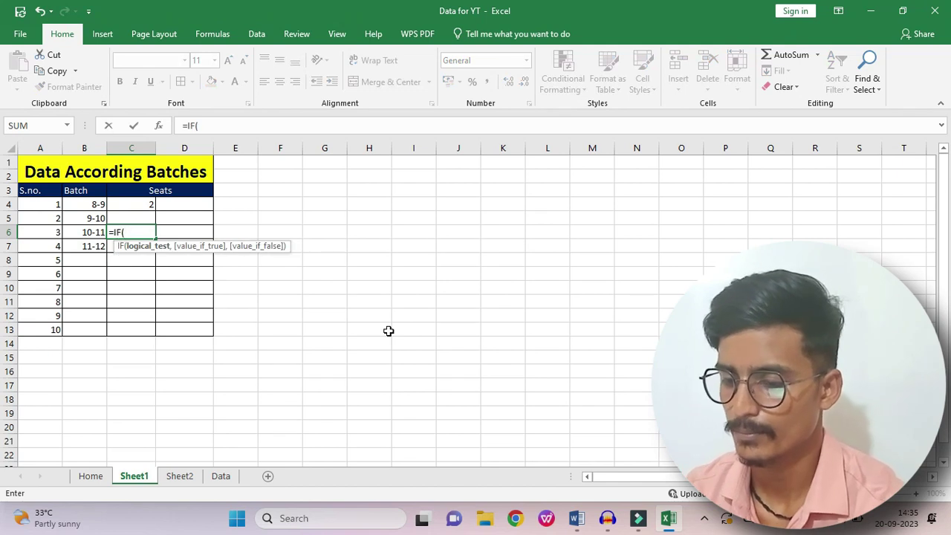
{"action": "type", "text": "counta"}
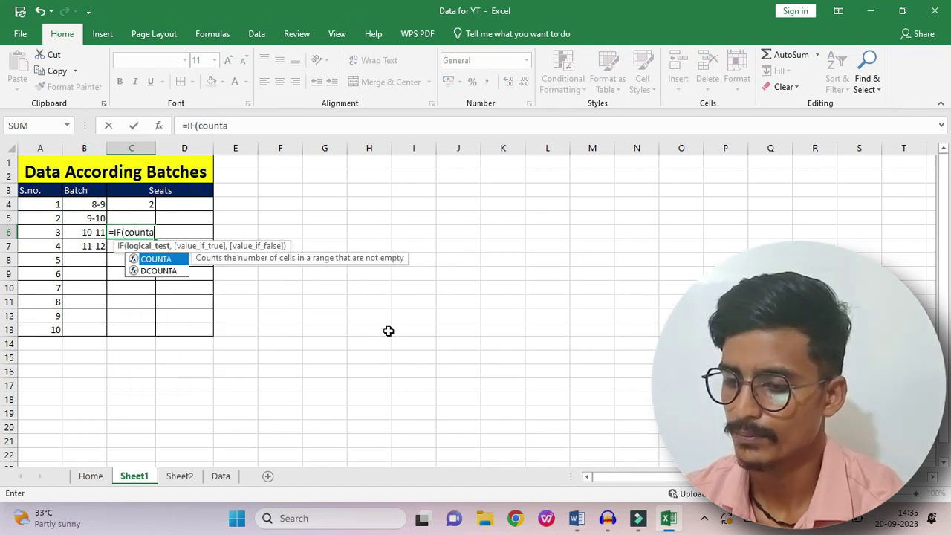
{"action": "key", "text": "Tab"}
{"action": "left_click", "coordinate": [182, 476]}
{"action": "left_click_drag", "start_coordinate": [540, 205], "coordinate": [543, 301]}
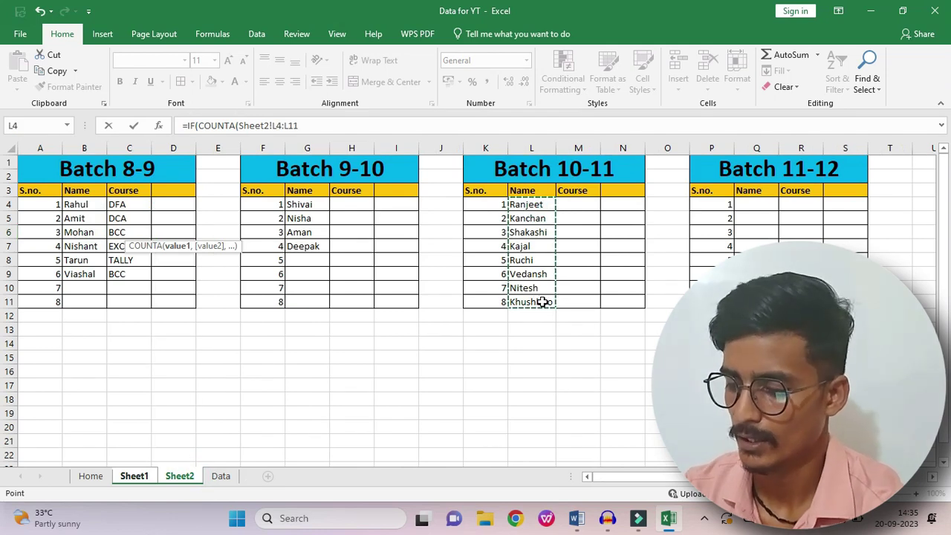
{"action": "type", "text": ")="}
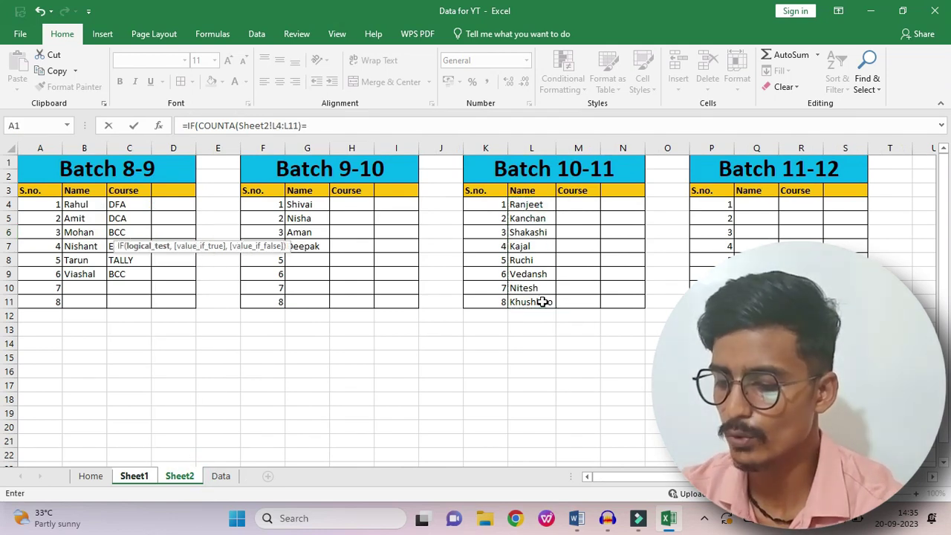
{"action": "type", "text": "8,"}
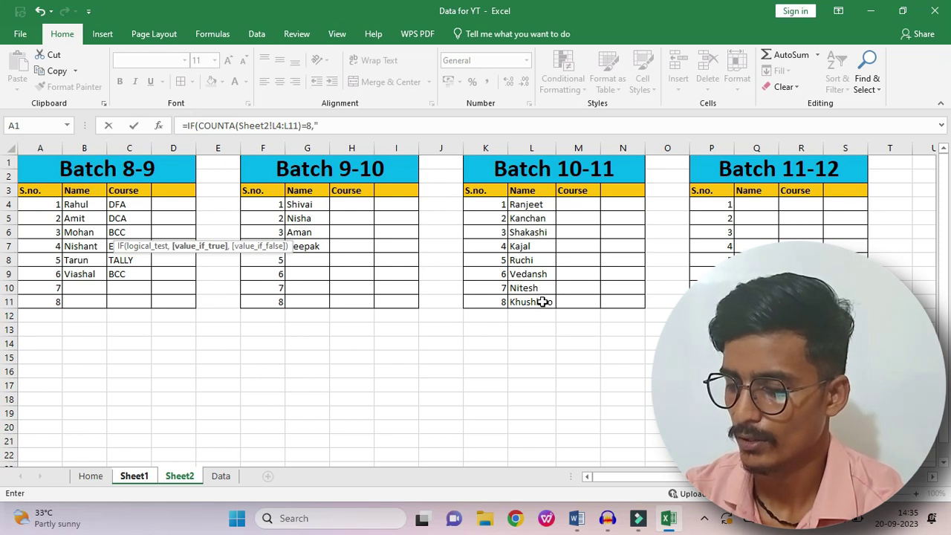
{"action": "type", "text": ","}
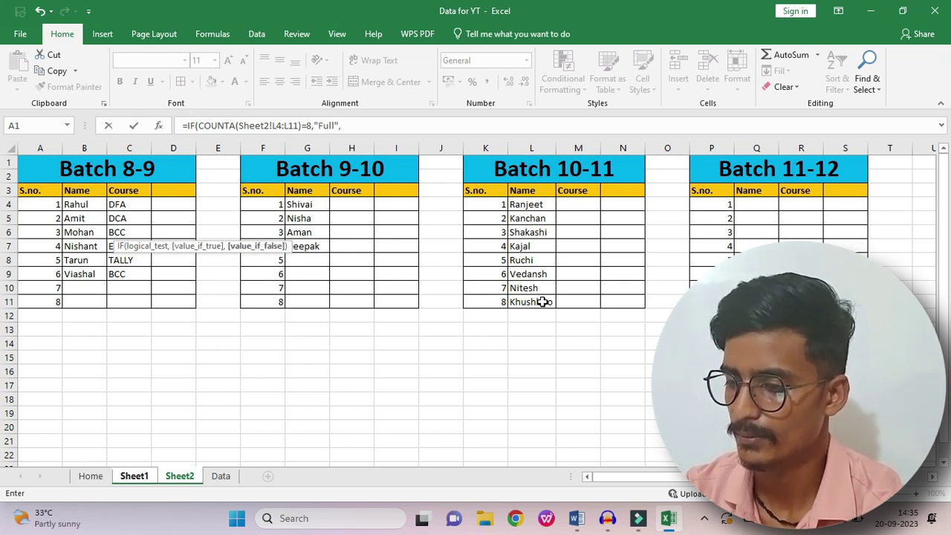
{"action": "type", "text": "8-counta"}
{"action": "key", "text": "Tab"}
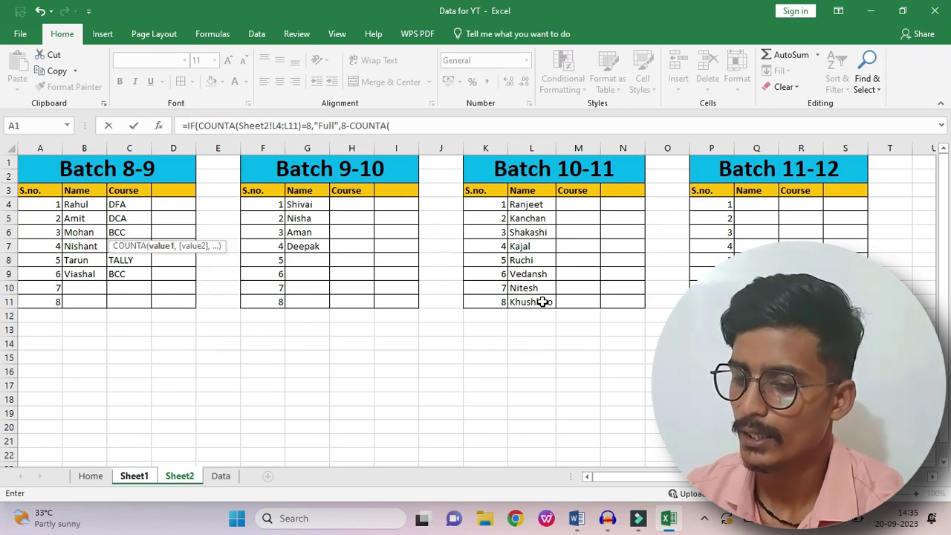
{"action": "left_click_drag", "start_coordinate": [540, 210], "coordinate": [537, 300]}
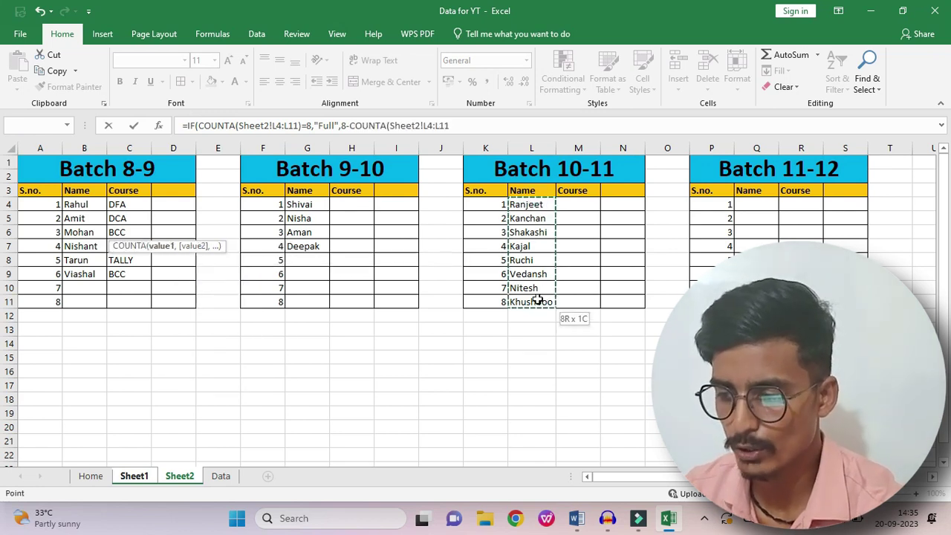
{"action": "type", "text": "))"}
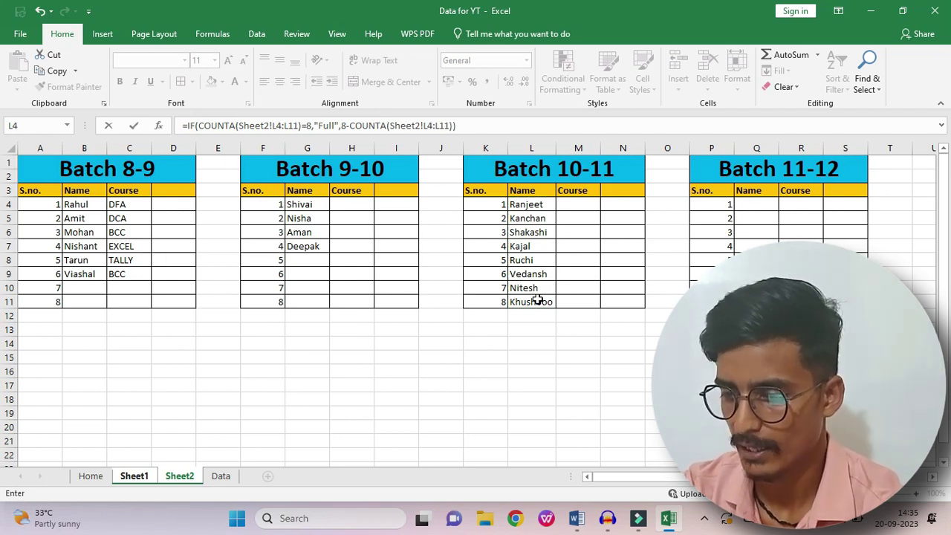
{"action": "key", "text": "Return"}
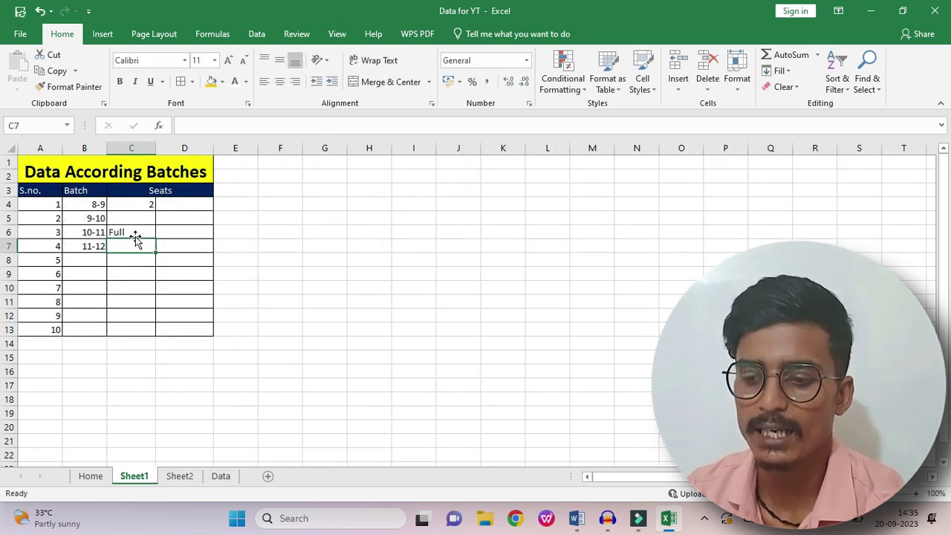
Step: Verify the Full result for batch 10-11 and right-align cell C6
{"action": "left_click", "coordinate": [135, 235]}
{"action": "left_click", "coordinate": [178, 477]}
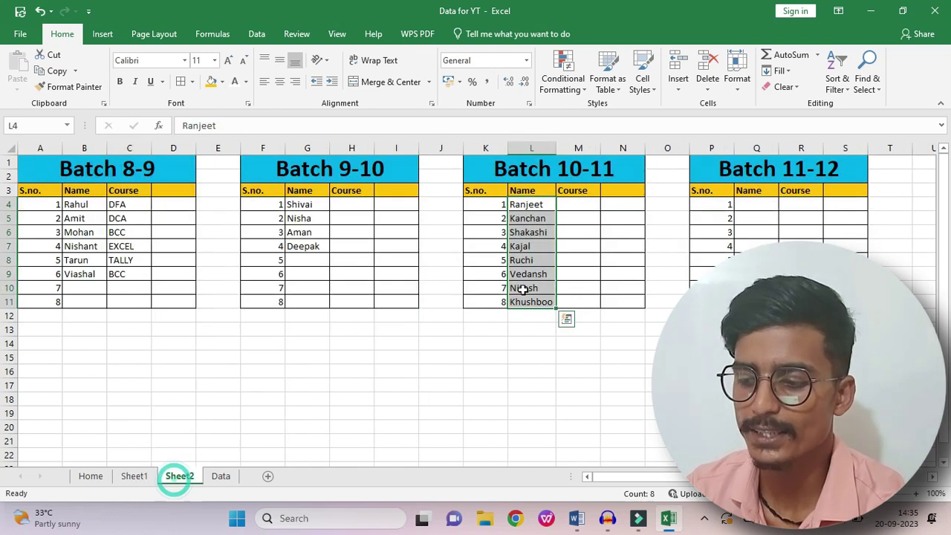
{"action": "left_click", "coordinate": [134, 476]}
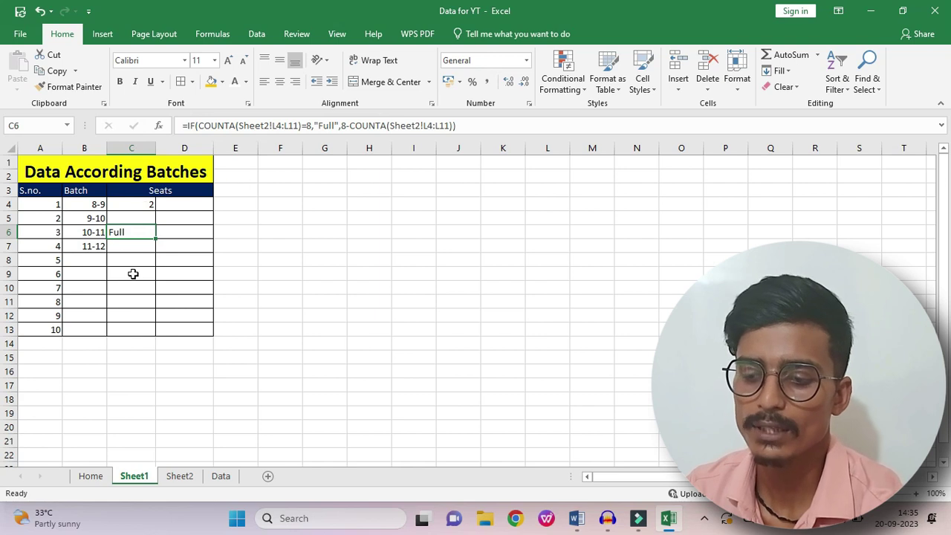
{"action": "left_click", "coordinate": [295, 81]}
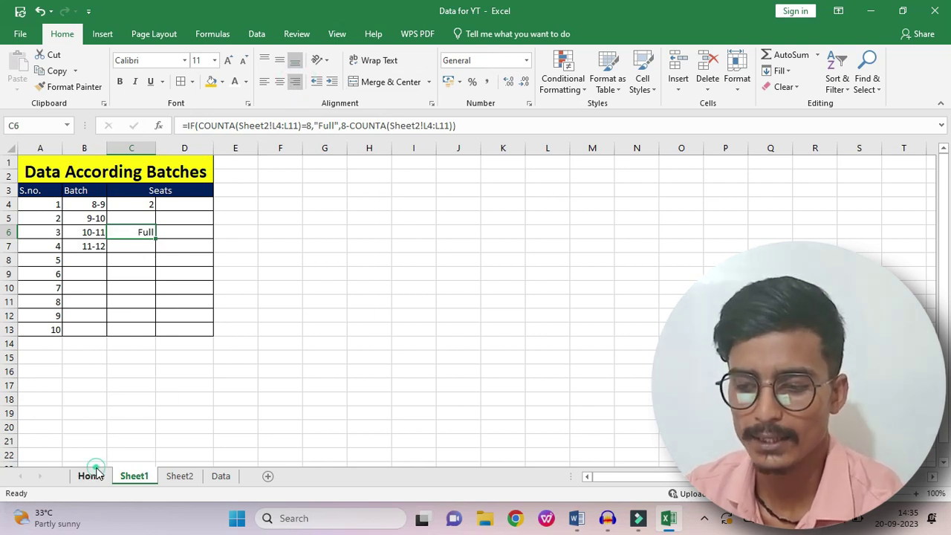
Step: Compare the seats column with the Home sheet's finished example, selecting its C5:C8 values
{"action": "left_click", "coordinate": [91, 476]}
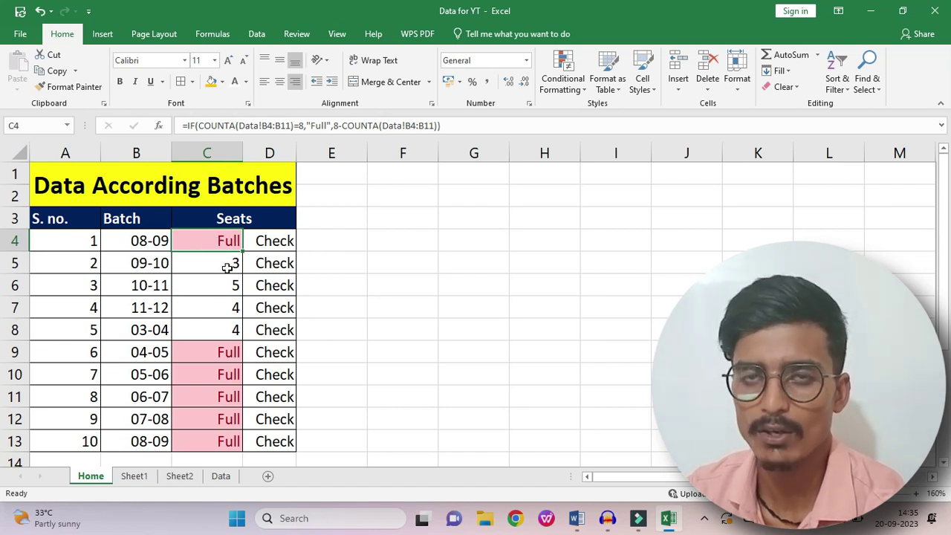
{"action": "left_click", "coordinate": [180, 475]}
{"action": "left_click", "coordinate": [134, 476]}
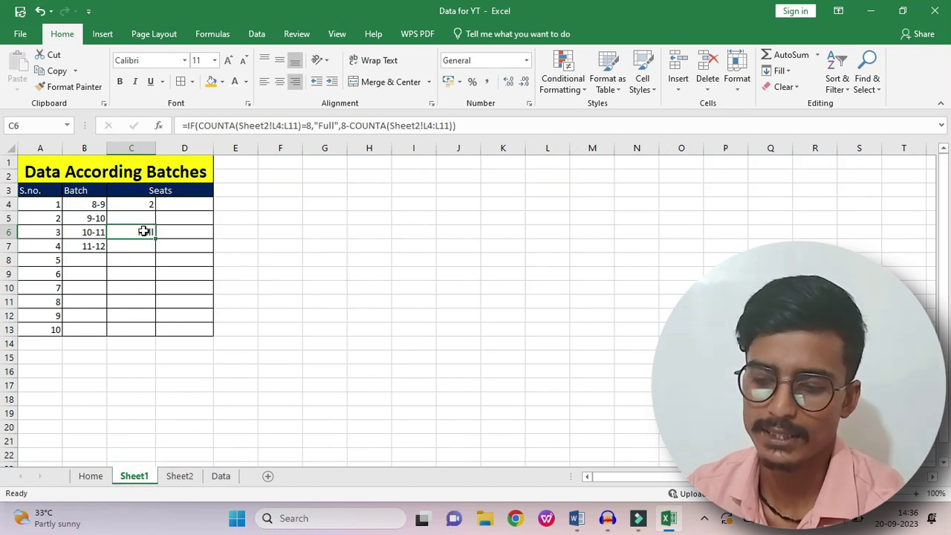
{"action": "scroll", "coordinate": [94, 215], "scroll_direction": "up", "scroll_amount": 4}
{"action": "scroll", "coordinate": [384, 329], "scroll_direction": "up", "scroll_amount": 1}
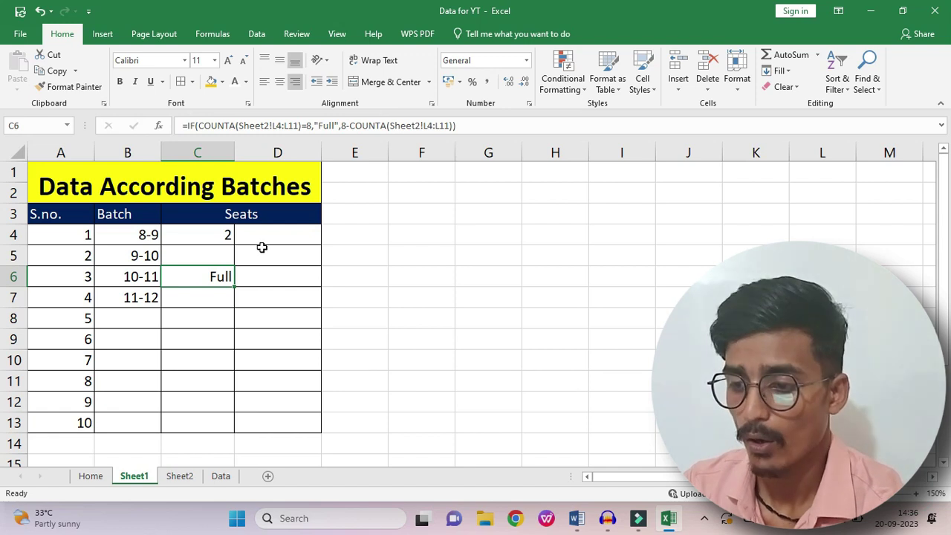
{"action": "left_click", "coordinate": [91, 476]}
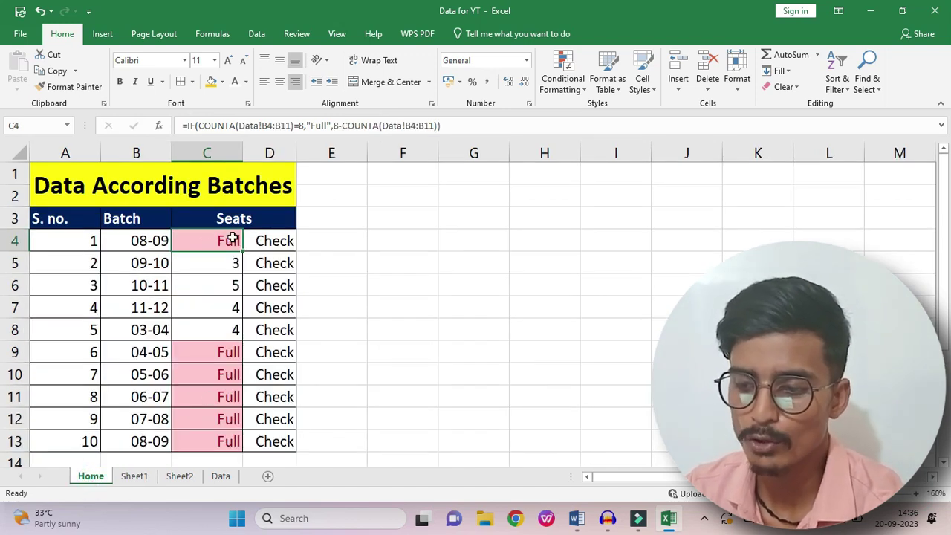
{"action": "left_click_drag", "start_coordinate": [231, 261], "coordinate": [232, 321]}
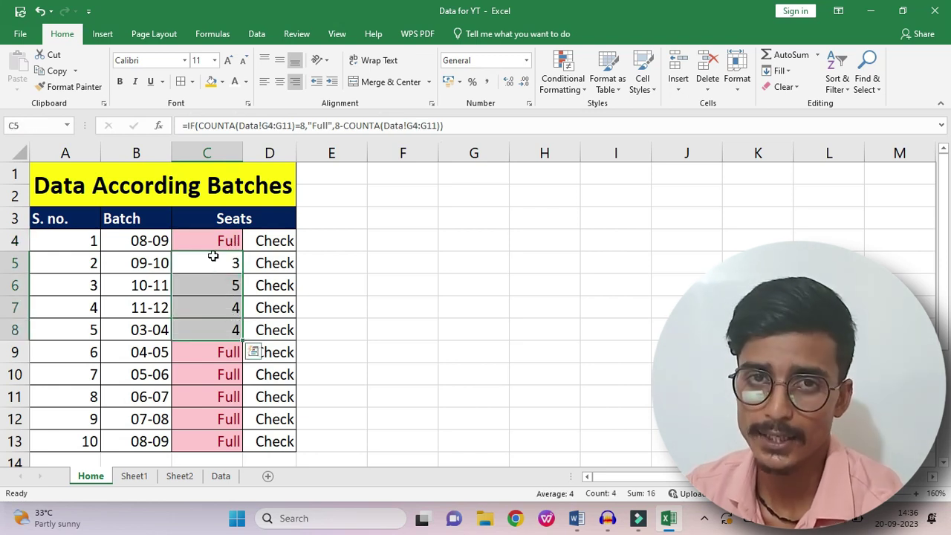
{"action": "left_click", "coordinate": [148, 476]}
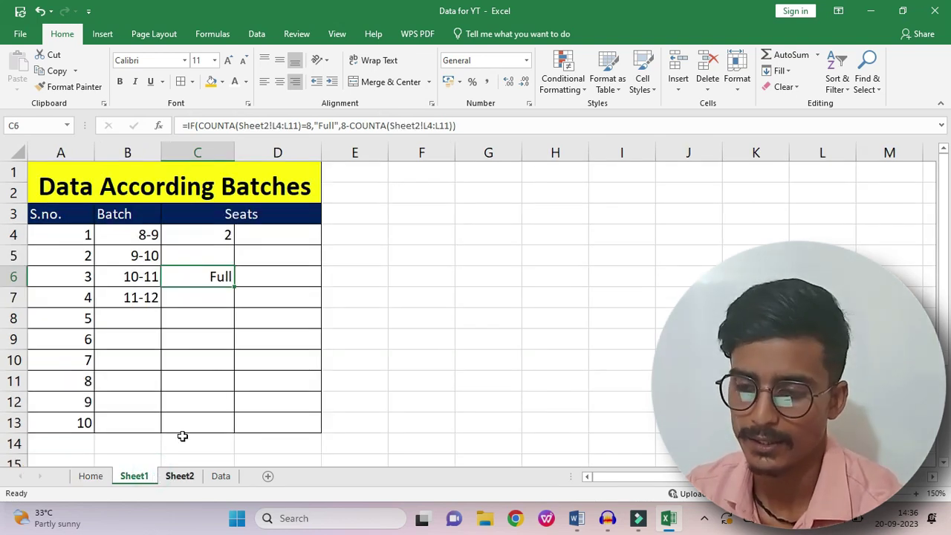
Step: Add a Text That Contains 'full' rule on C4:C13 with Light Red Fill with Dark Red Text
{"action": "left_click_drag", "start_coordinate": [220, 238], "coordinate": [223, 422]}
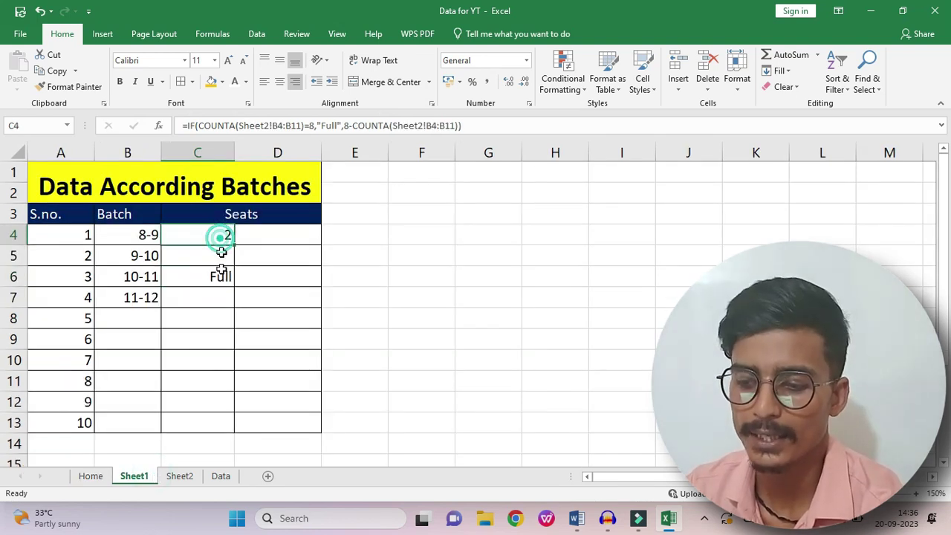
{"action": "left_click", "coordinate": [563, 80]}
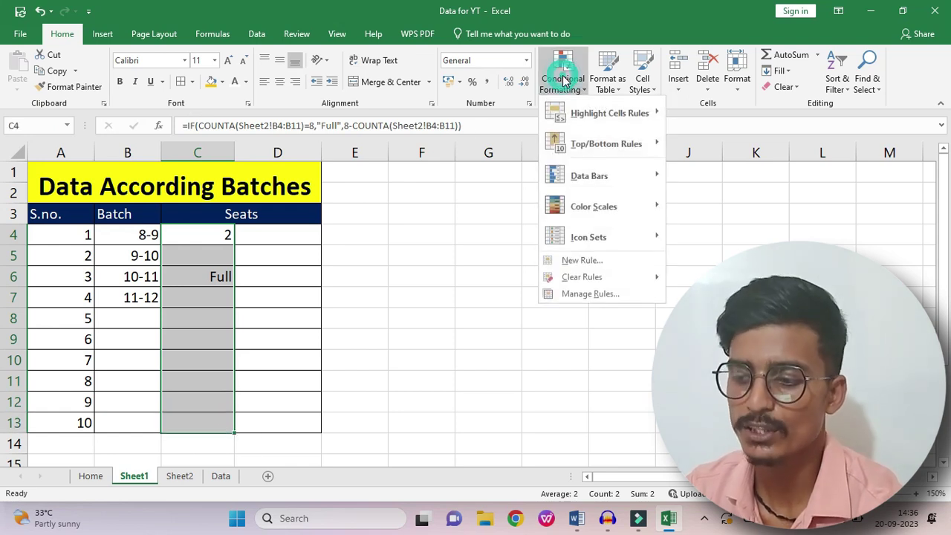
{"action": "mouse_move", "coordinate": [587, 114]}
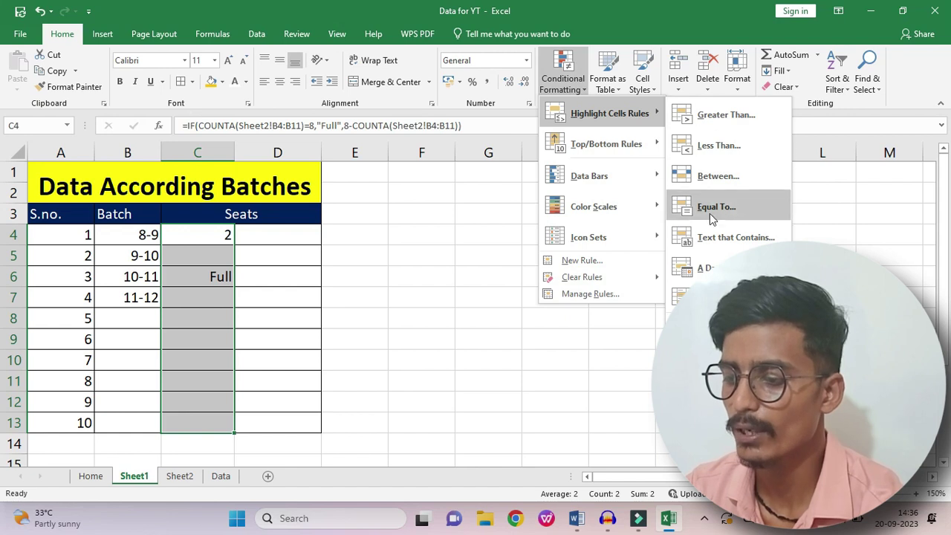
{"action": "left_click", "coordinate": [709, 237]}
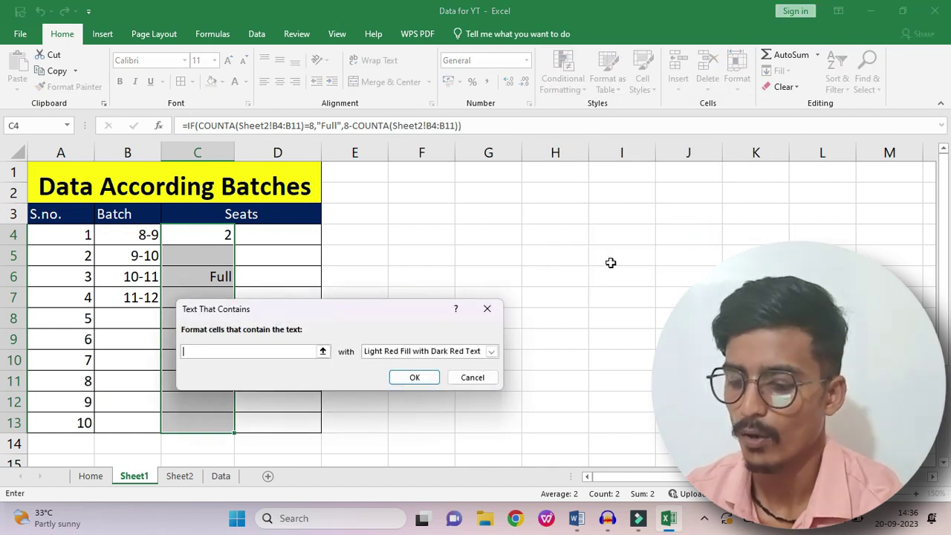
{"action": "type", "text": "full"}
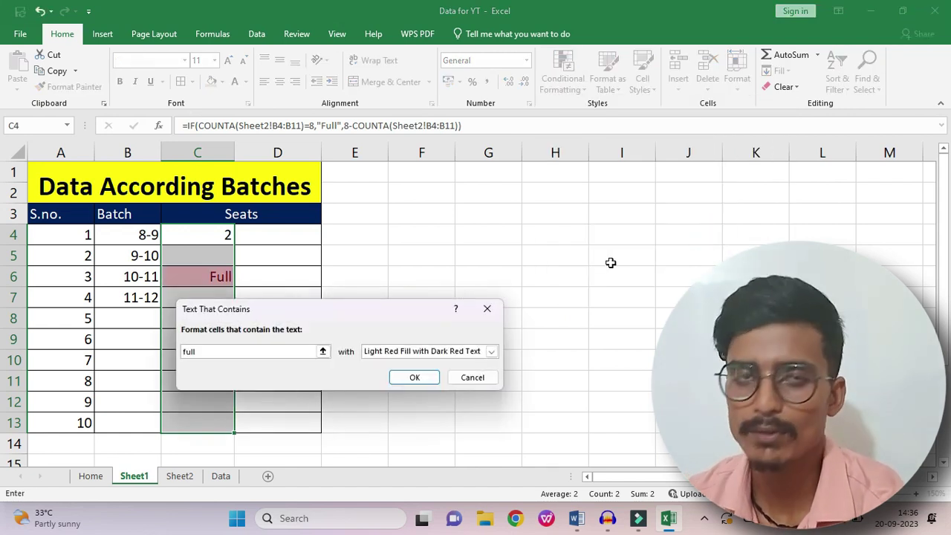
{"action": "left_click", "coordinate": [415, 378]}
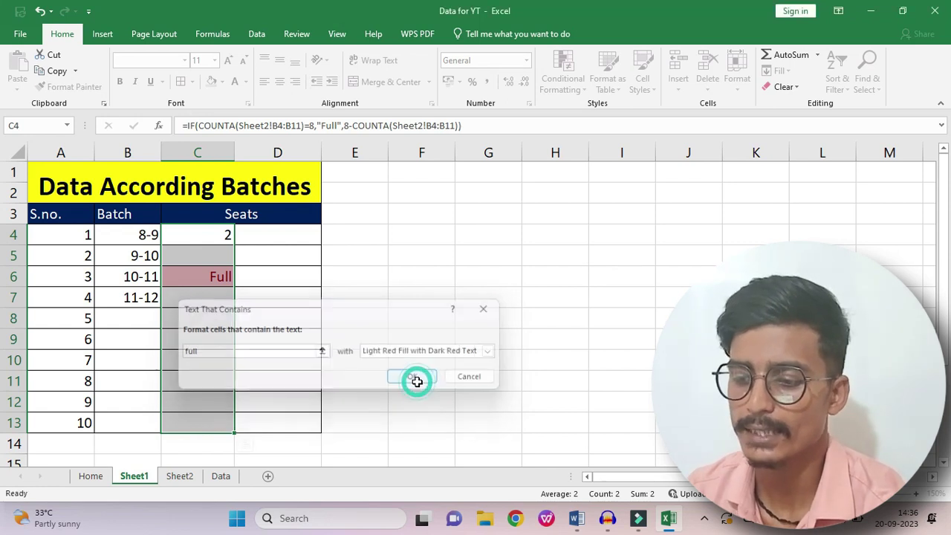
{"action": "left_click", "coordinate": [194, 332]}
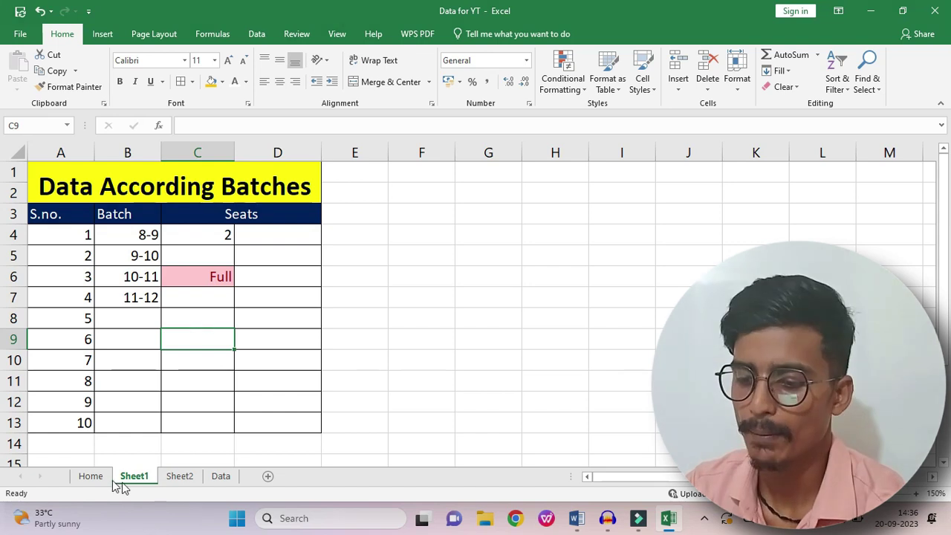
{"action": "left_click", "coordinate": [91, 476]}
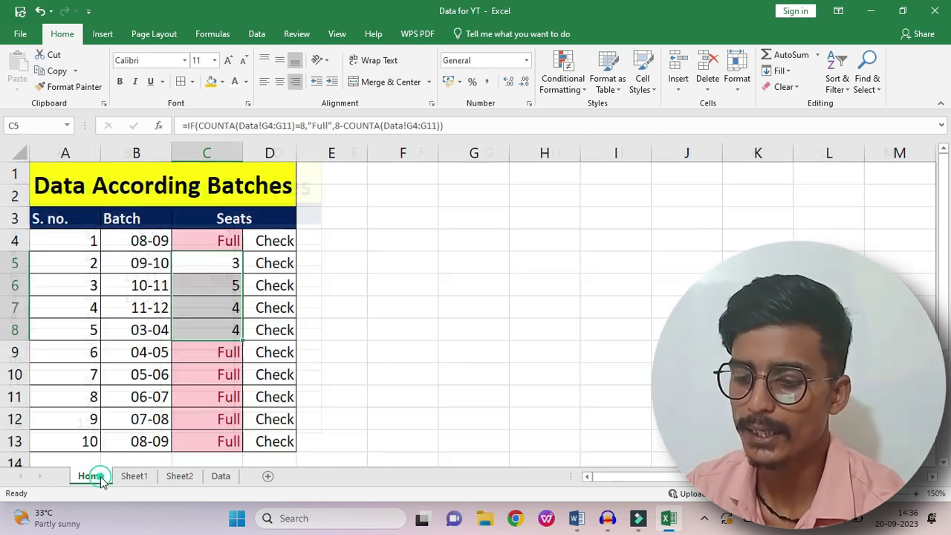
{"action": "left_click", "coordinate": [219, 366]}
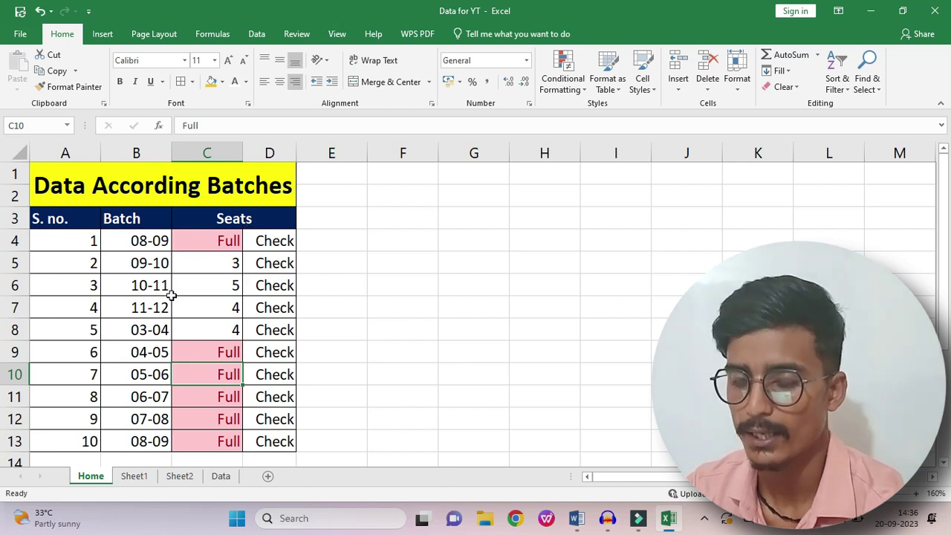
{"action": "left_click", "coordinate": [268, 251]}
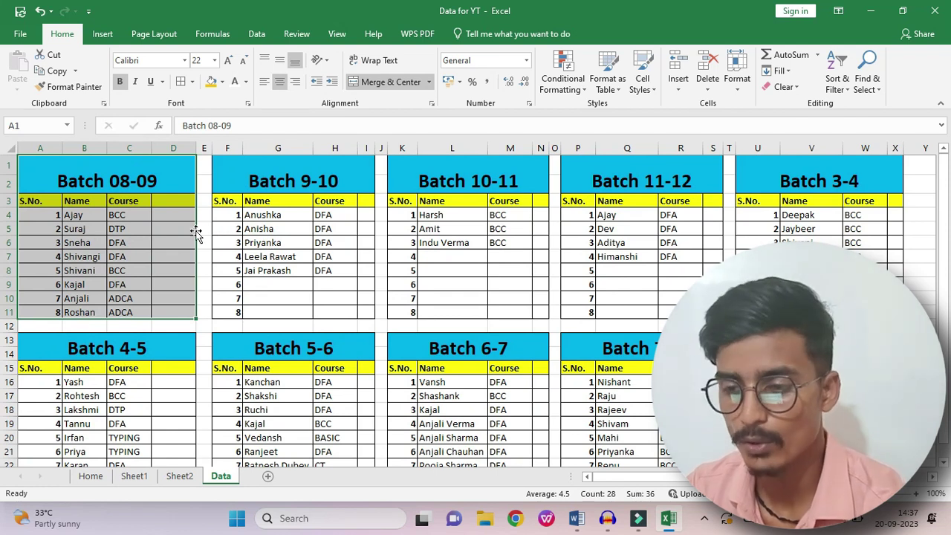
{"action": "left_click", "coordinate": [110, 177]}
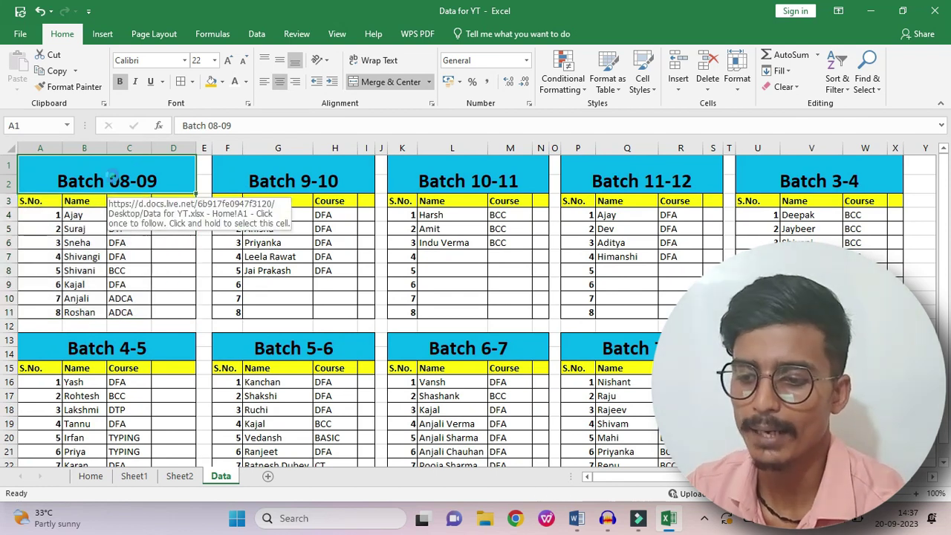
{"action": "left_click", "coordinate": [111, 176]}
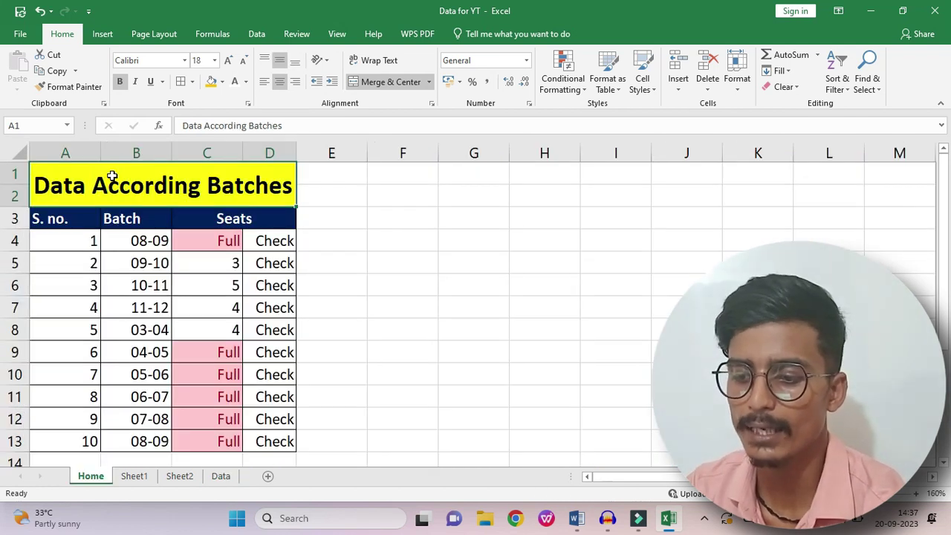
{"action": "left_click", "coordinate": [276, 403]}
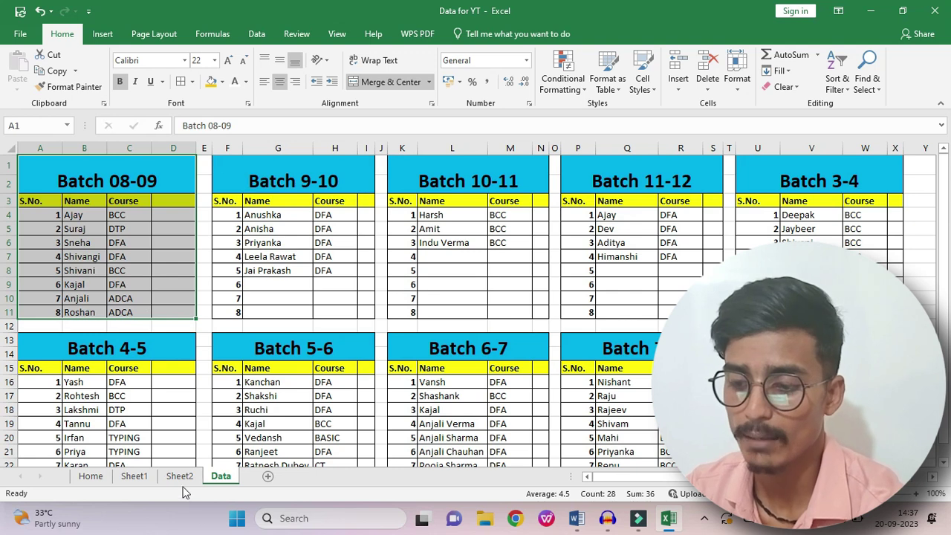
{"action": "left_click", "coordinate": [89, 477]}
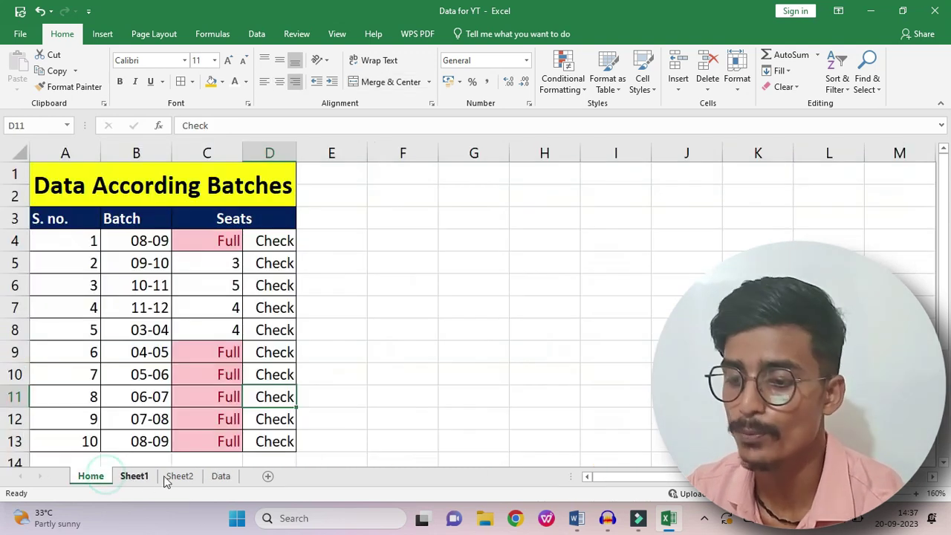
{"action": "left_click", "coordinate": [272, 264]}
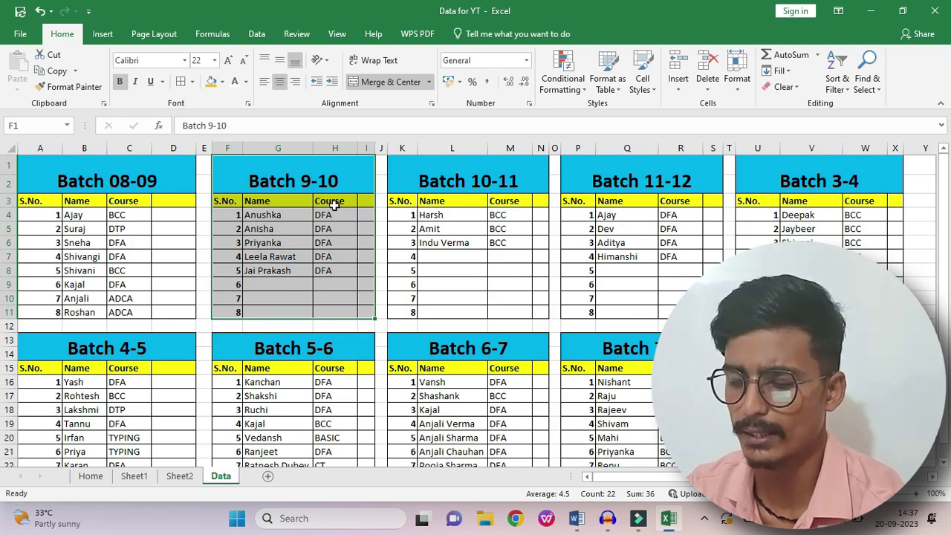
{"action": "left_click", "coordinate": [315, 187]}
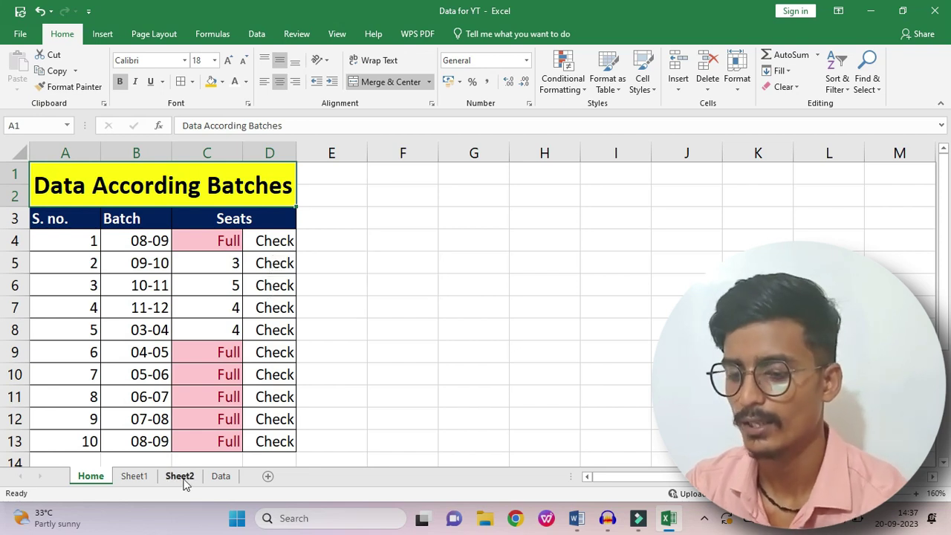
Step: Type Check in D4, fill it down to D7, and reselect D4
{"action": "left_click", "coordinate": [134, 476]}
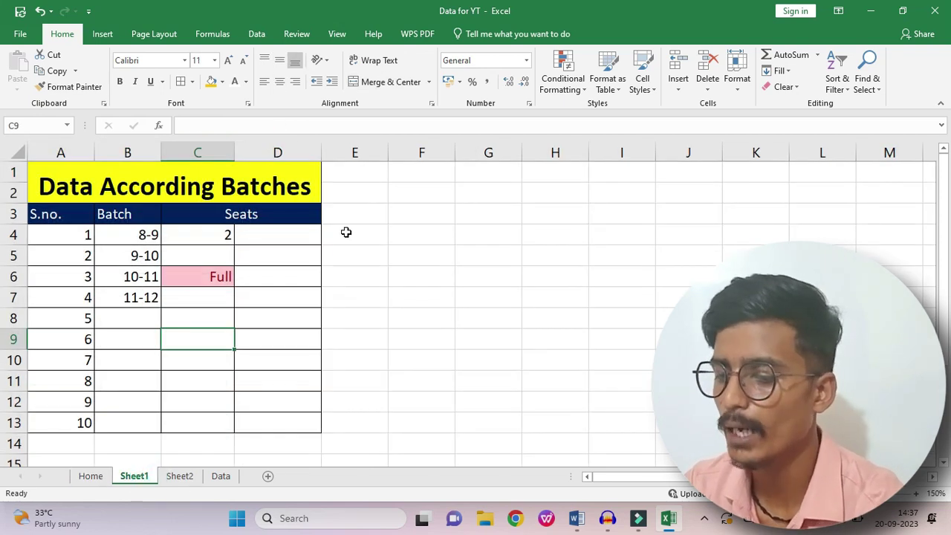
{"action": "left_click", "coordinate": [286, 250]}
{"action": "left_click", "coordinate": [289, 235]}
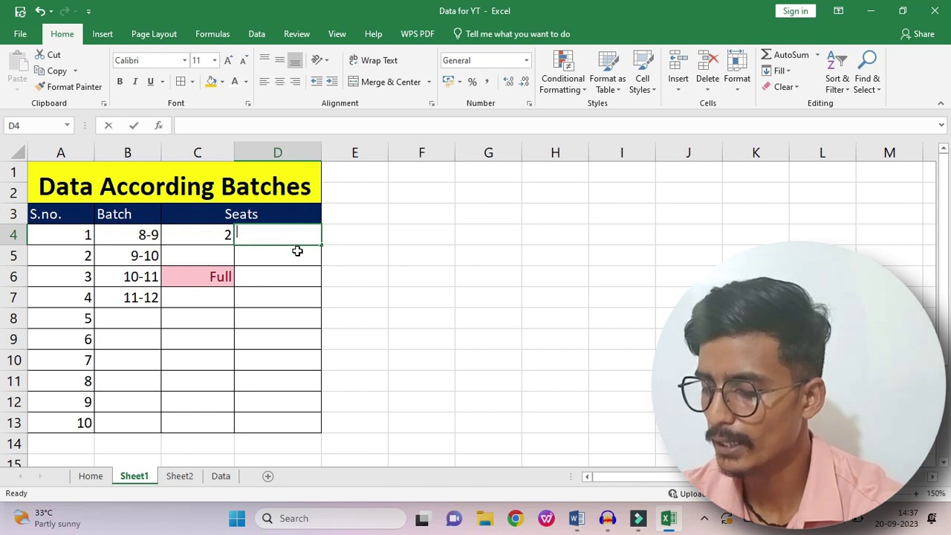
{"action": "type", "text": "Che ck"}
{"action": "key", "text": "Return"}
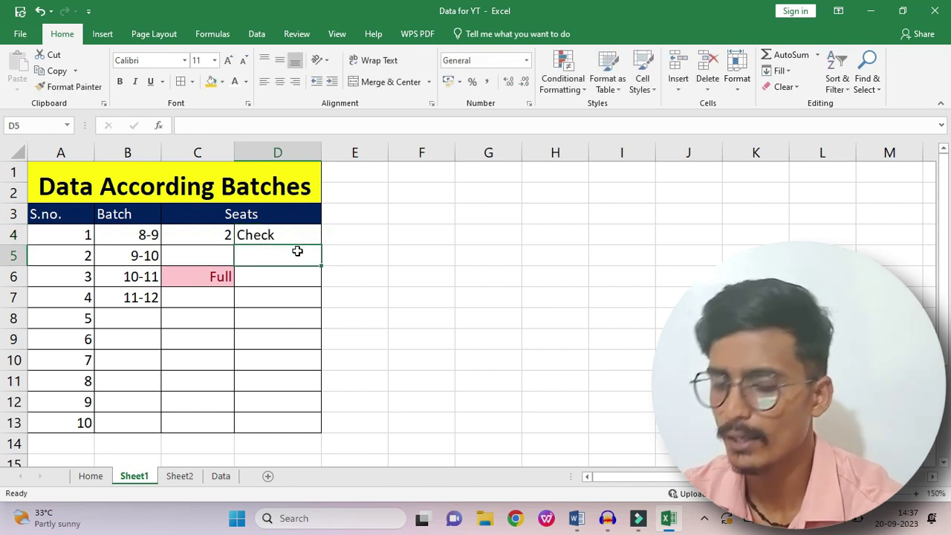
{"action": "left_click", "coordinate": [294, 239]}
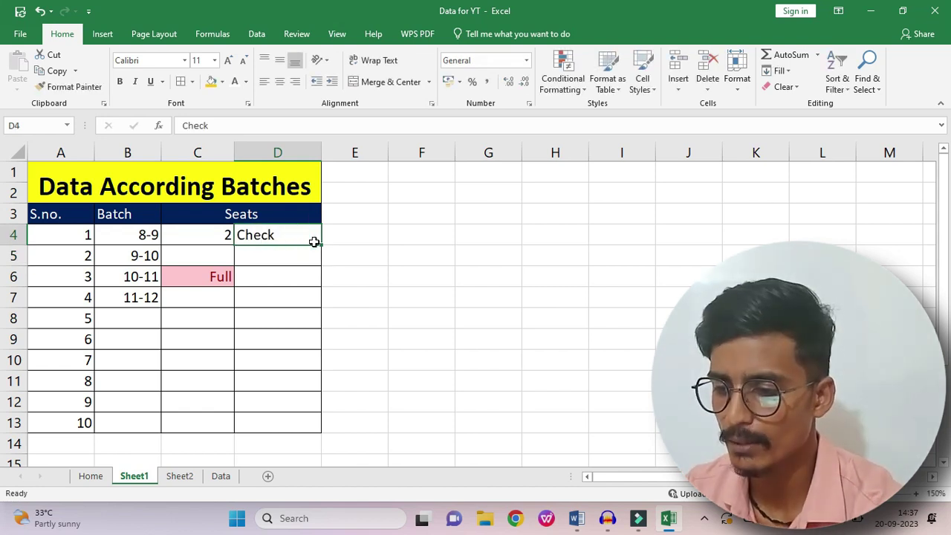
{"action": "left_click_drag", "start_coordinate": [323, 246], "coordinate": [317, 307]}
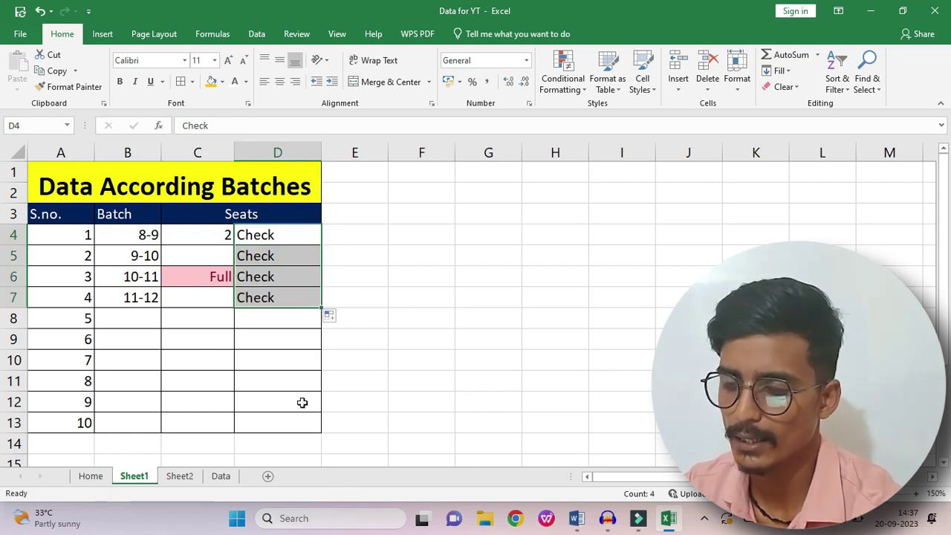
{"action": "left_click", "coordinate": [275, 236]}
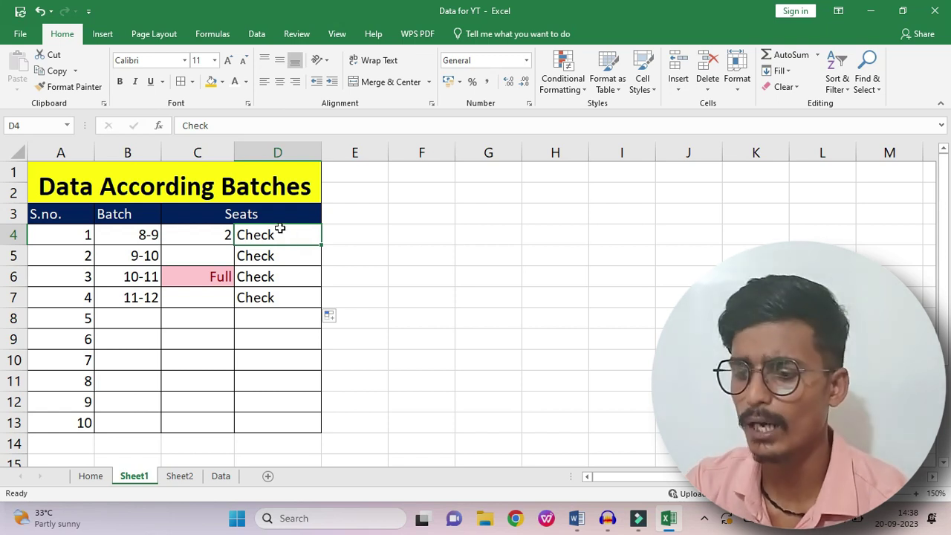
{"action": "left_click_drag", "start_coordinate": [281, 226], "coordinate": [276, 297]}
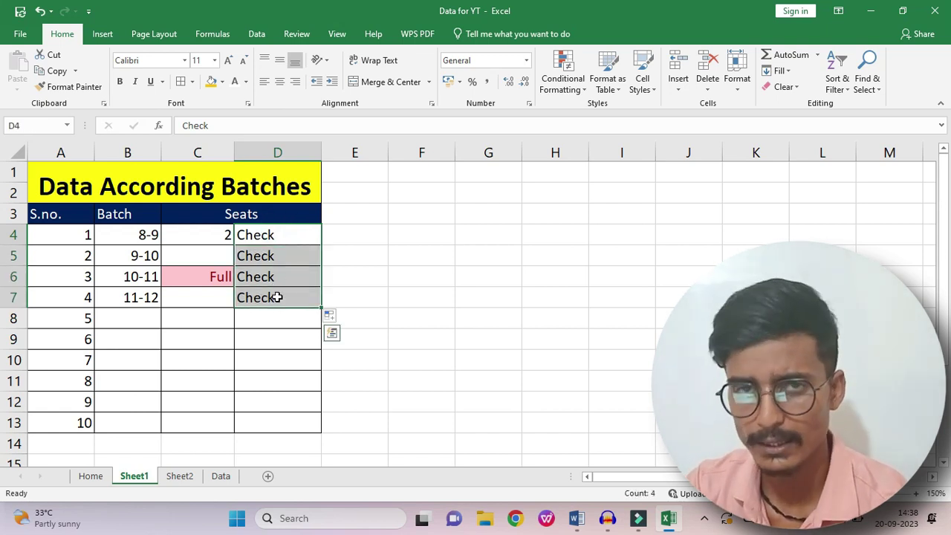
{"action": "left_click", "coordinate": [273, 238]}
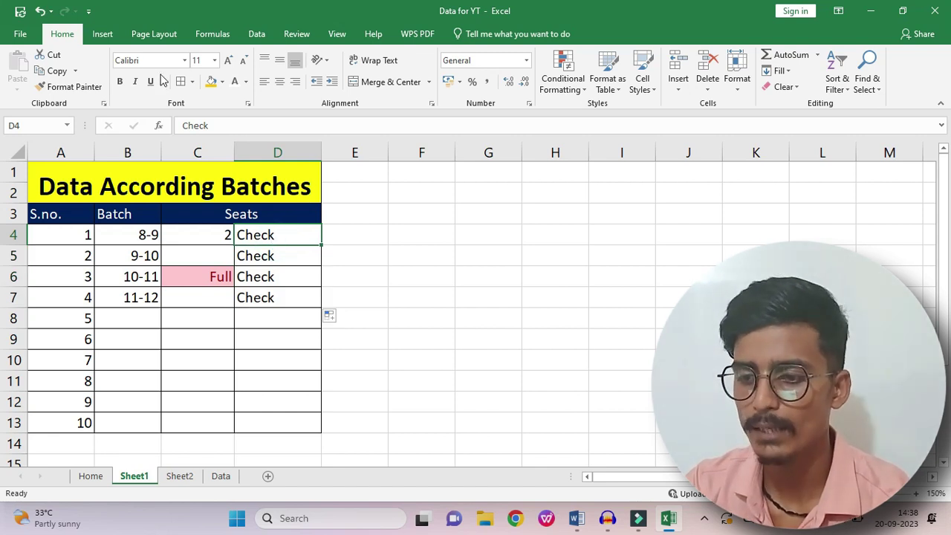
{"action": "left_click", "coordinate": [115, 38]}
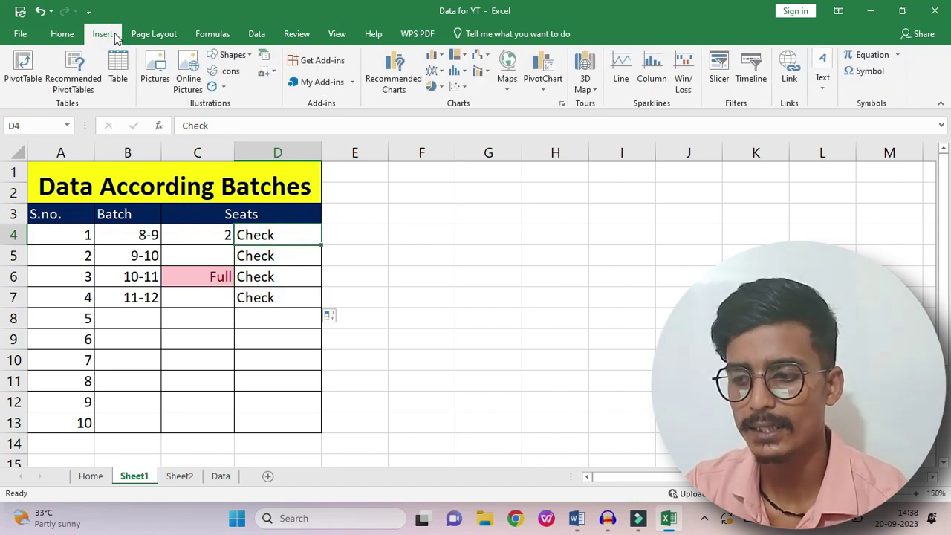
Step: Begin a Place in This Document hyperlink from D4 to Sheet2, then cancel it
{"action": "left_click", "coordinate": [786, 66]}
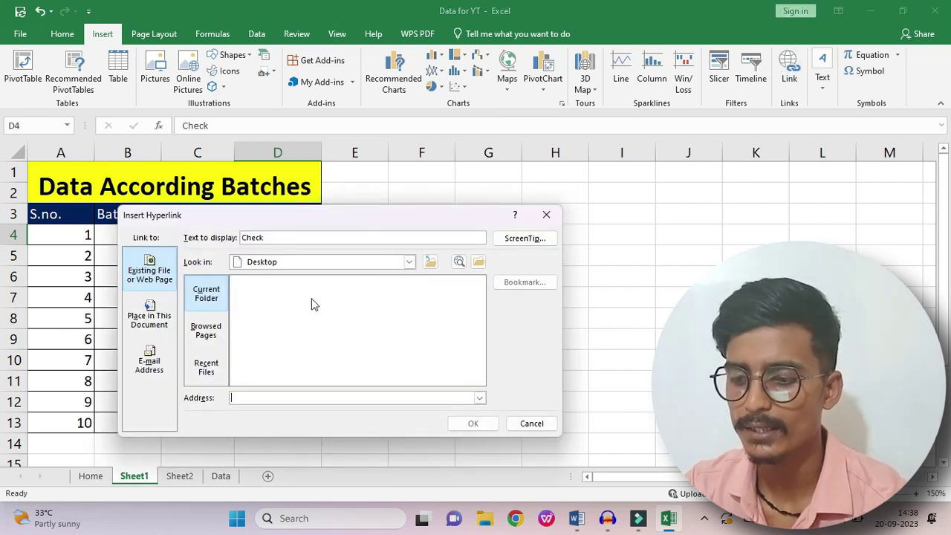
{"action": "left_click", "coordinate": [158, 316]}
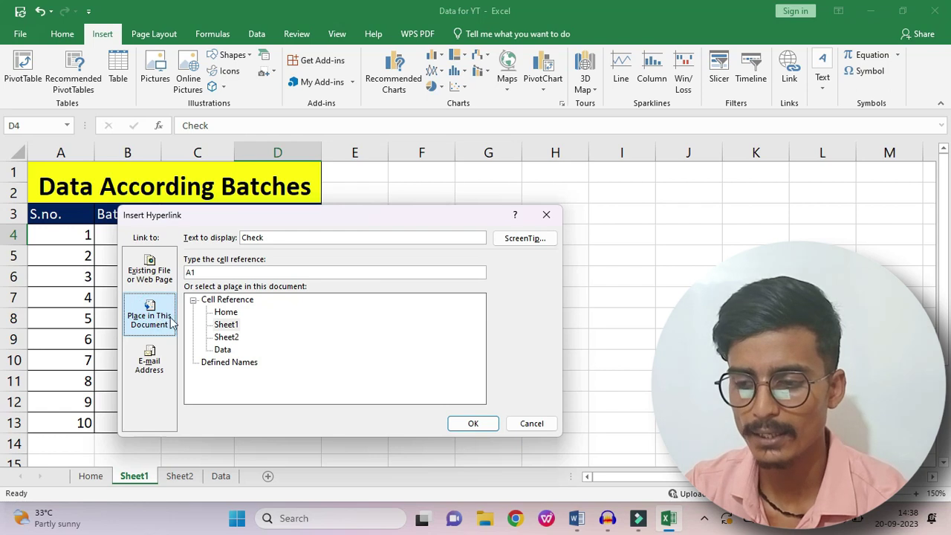
{"action": "left_click", "coordinate": [227, 338]}
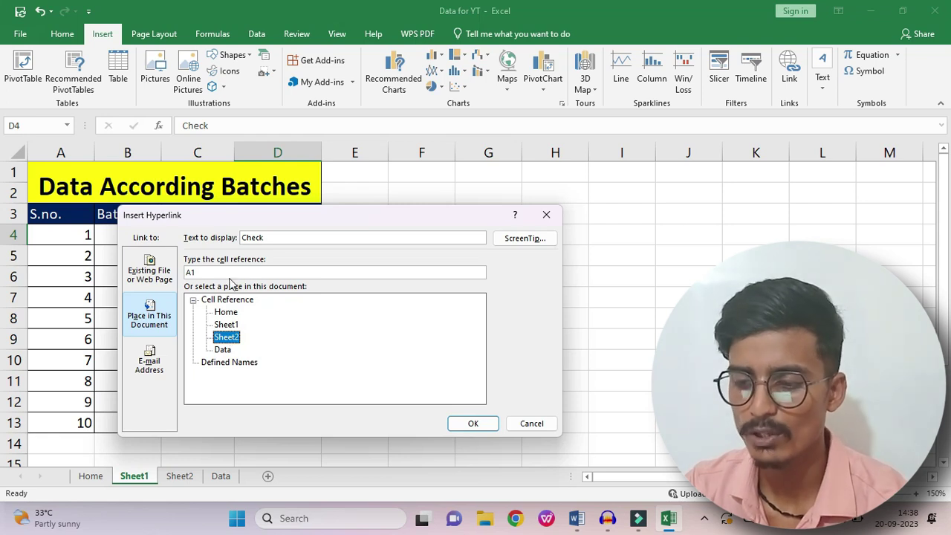
{"action": "left_click", "coordinate": [203, 272]}
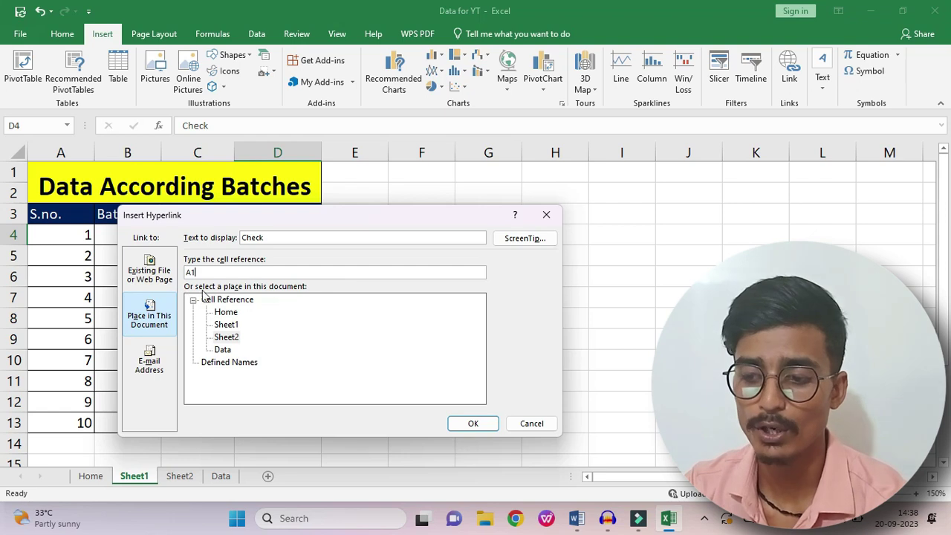
{"action": "left_click", "coordinate": [547, 215]}
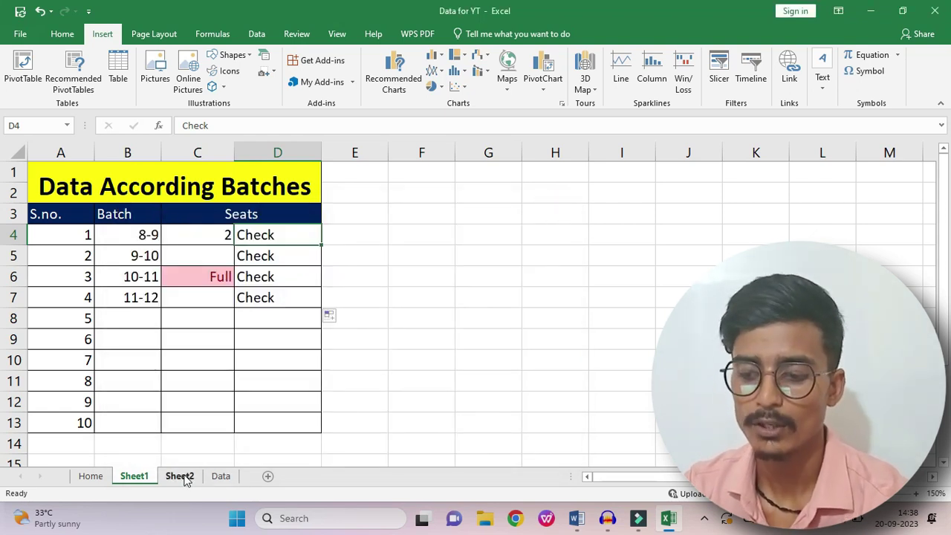
Step: Inspect the Batch 8-9 block A1:D11 on Sheet2 and return to Sheet1
{"action": "left_click", "coordinate": [182, 476]}
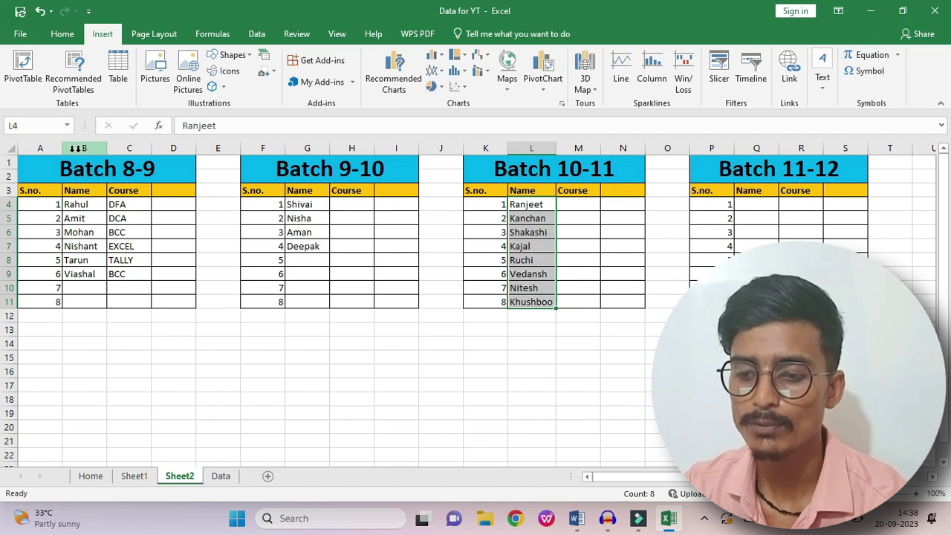
{"action": "mouse_move", "coordinate": [40, 159]}
{"action": "left_mouse_down"}
{"action": "mouse_move", "coordinate": [155, 273]}
{"action": "mouse_move", "coordinate": [164, 299]}
{"action": "left_mouse_up"}
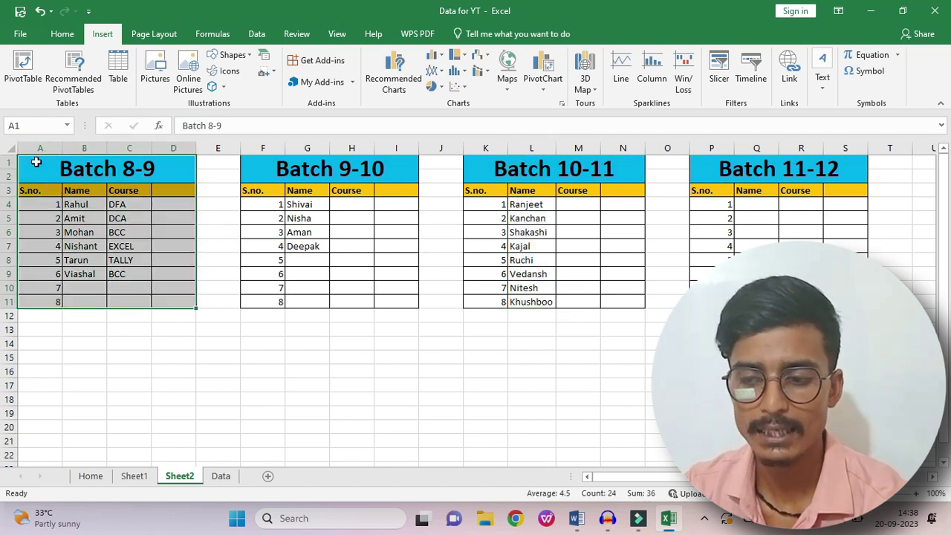
{"action": "left_click", "coordinate": [133, 476]}
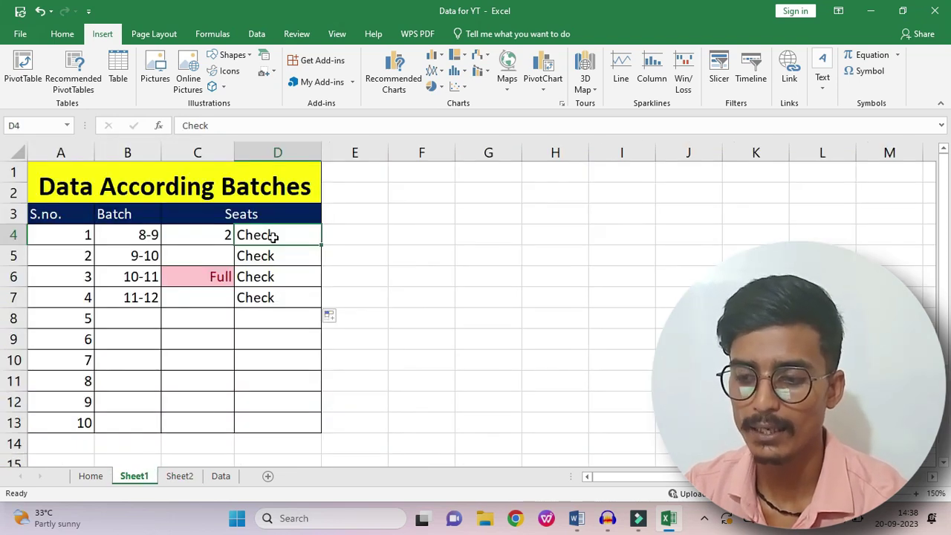
Step: Hyperlink the Check entry in D4 to Sheet2 range A1:D11, the Batch 8-9 block
{"action": "left_click", "coordinate": [788, 68]}
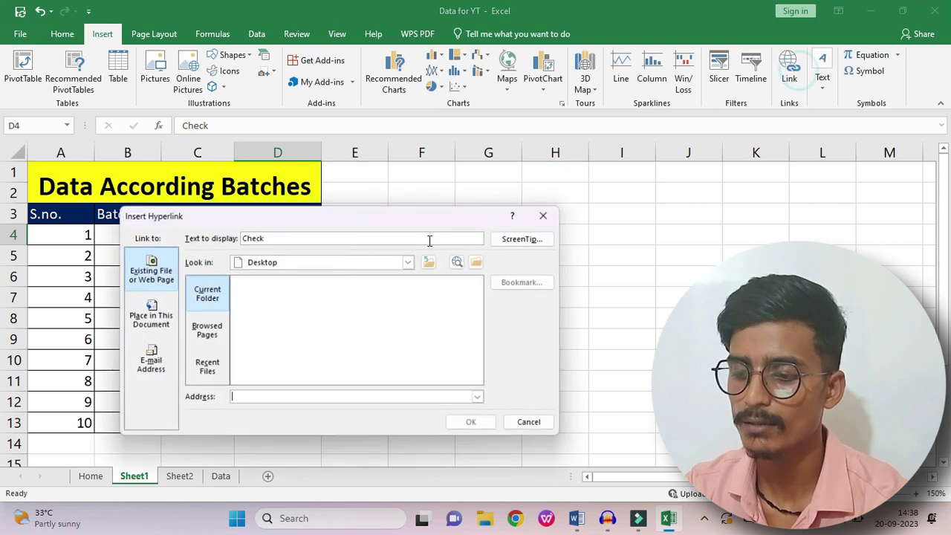
{"action": "left_click", "coordinate": [158, 311]}
{"action": "left_click", "coordinate": [226, 336]}
{"action": "left_click", "coordinate": [212, 273]}
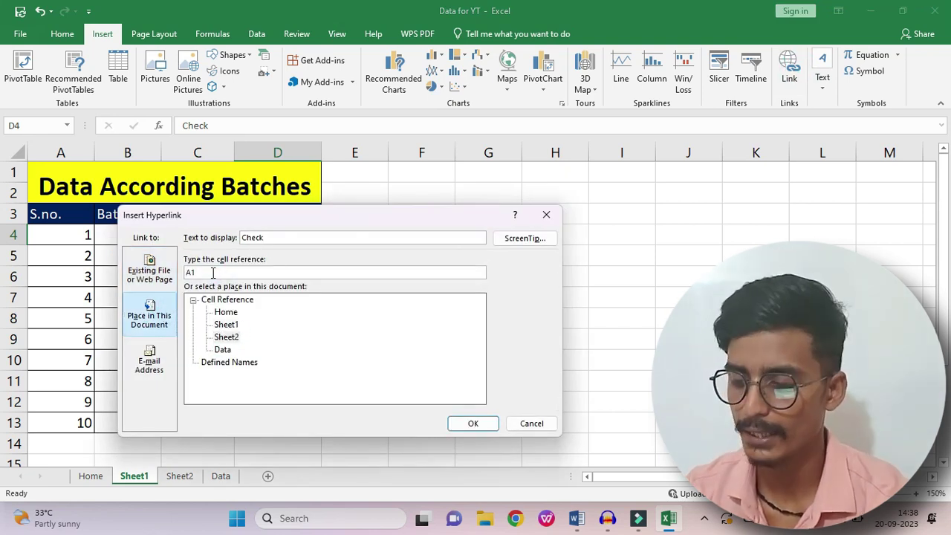
{"action": "type", "text": ":"}
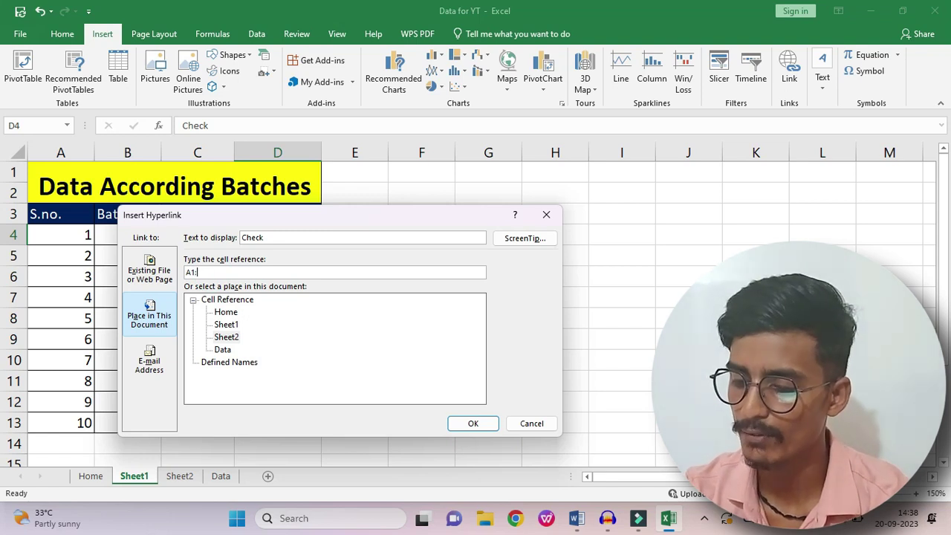
{"action": "type", "text": "d11"}
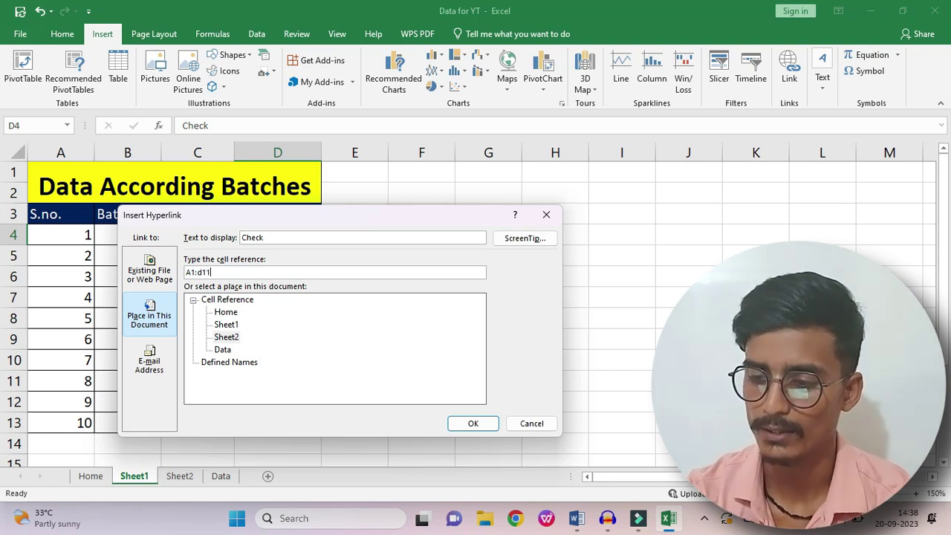
{"action": "key", "text": "BackSpace"}
{"action": "key", "text": "BackSpace"}
{"action": "key", "text": "BackSpace"}
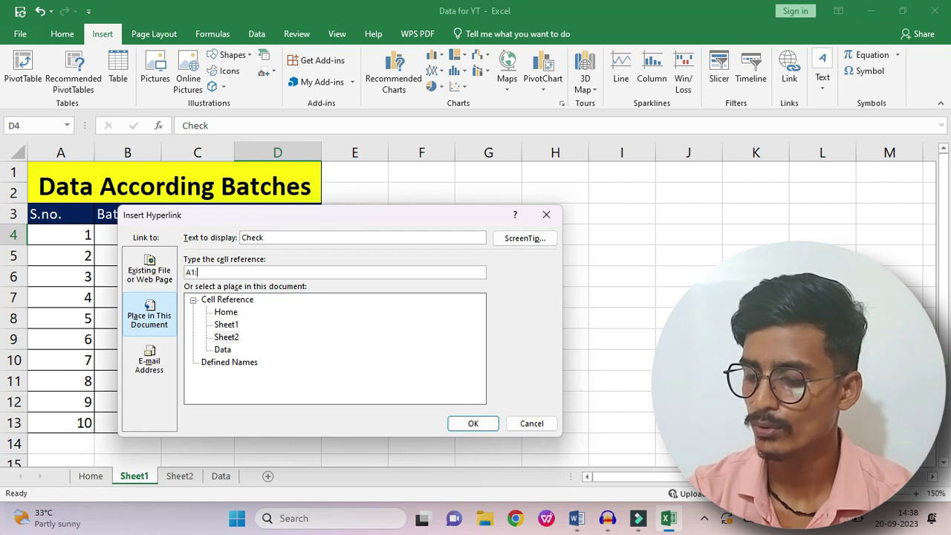
{"action": "type", "text": "d11"}
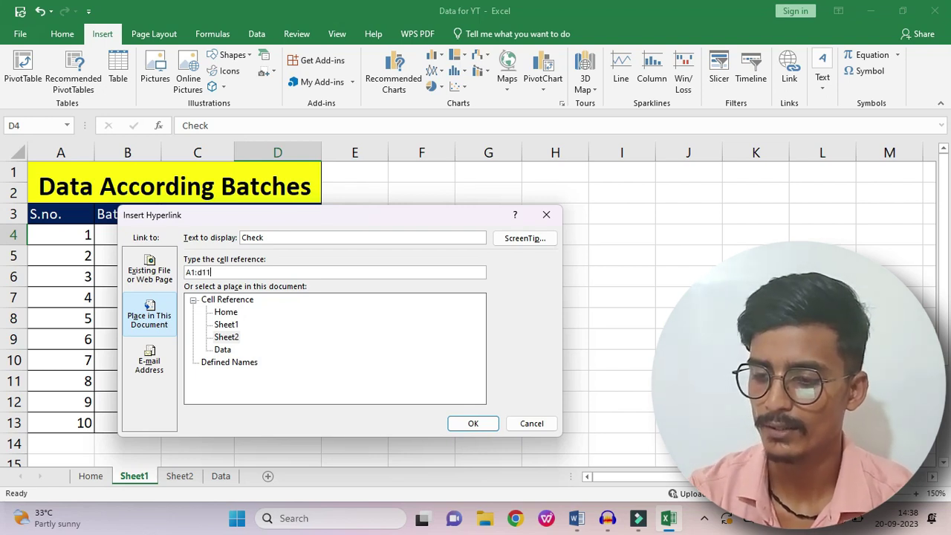
{"action": "left_click", "coordinate": [226, 337]}
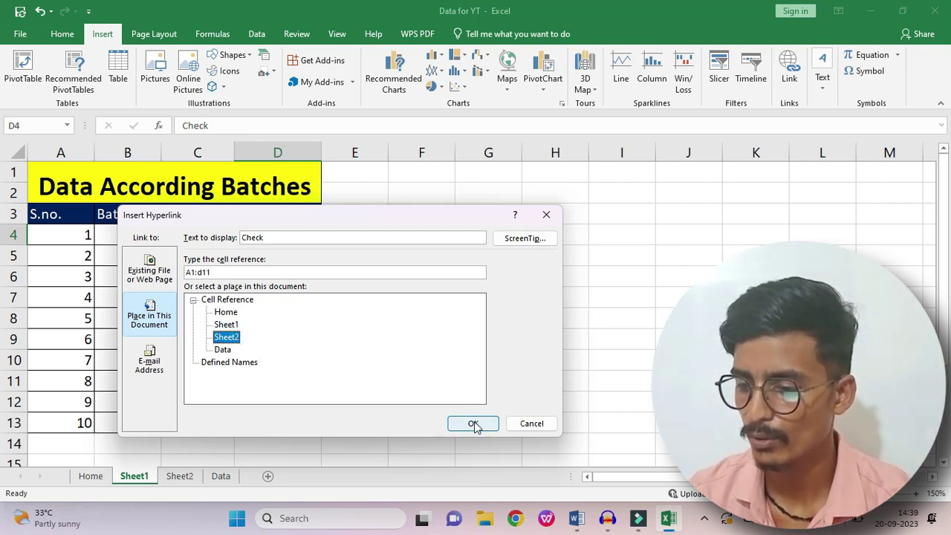
{"action": "left_click", "coordinate": [474, 424]}
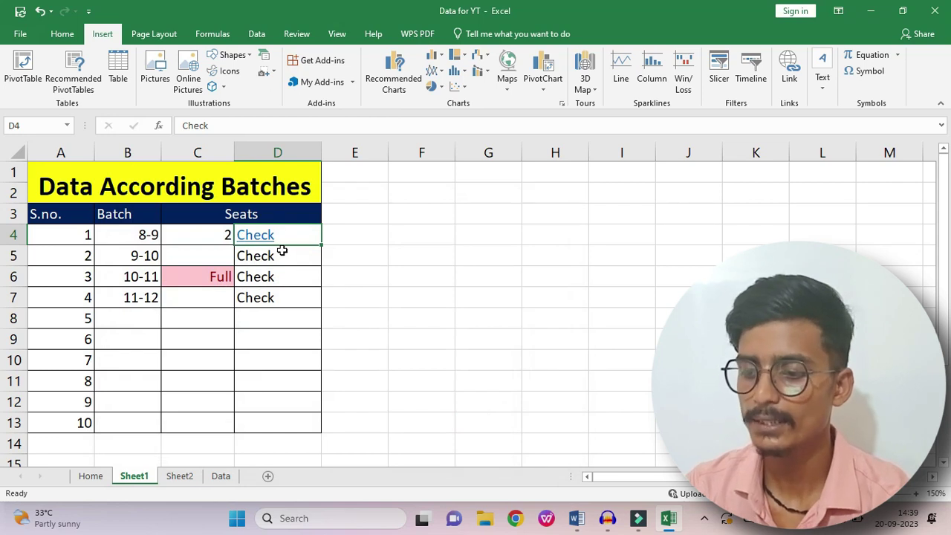
Step: Make the D4 Check link bold, remove its underline, and set font colour to Automatic
{"action": "left_click", "coordinate": [62, 34]}
{"action": "left_click", "coordinate": [117, 83]}
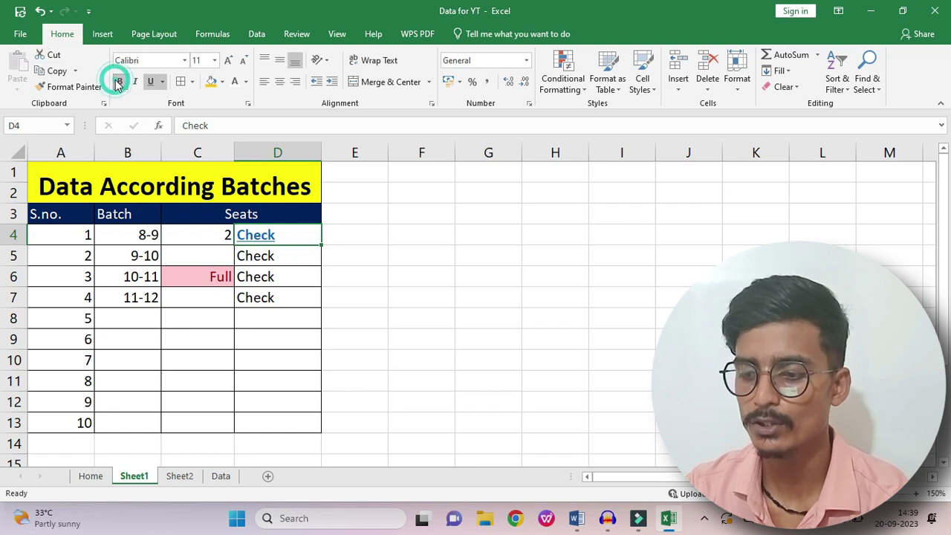
{"action": "left_click", "coordinate": [152, 83]}
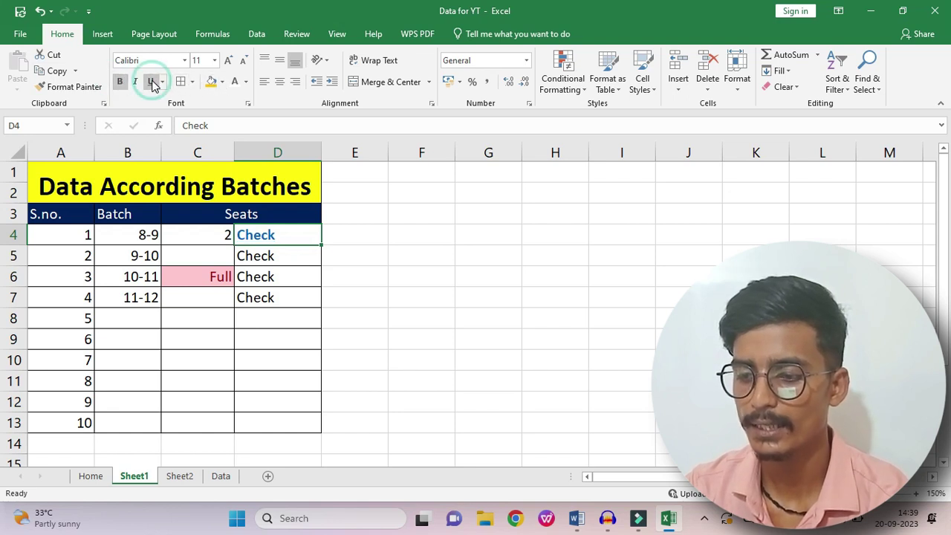
{"action": "left_click", "coordinate": [249, 84]}
{"action": "left_click", "coordinate": [242, 99]}
{"action": "left_click", "coordinate": [242, 332]}
Step: Follow the Check link to Sheet2 and select the Batch 8-9 title cell
{"action": "left_click", "coordinate": [256, 237]}
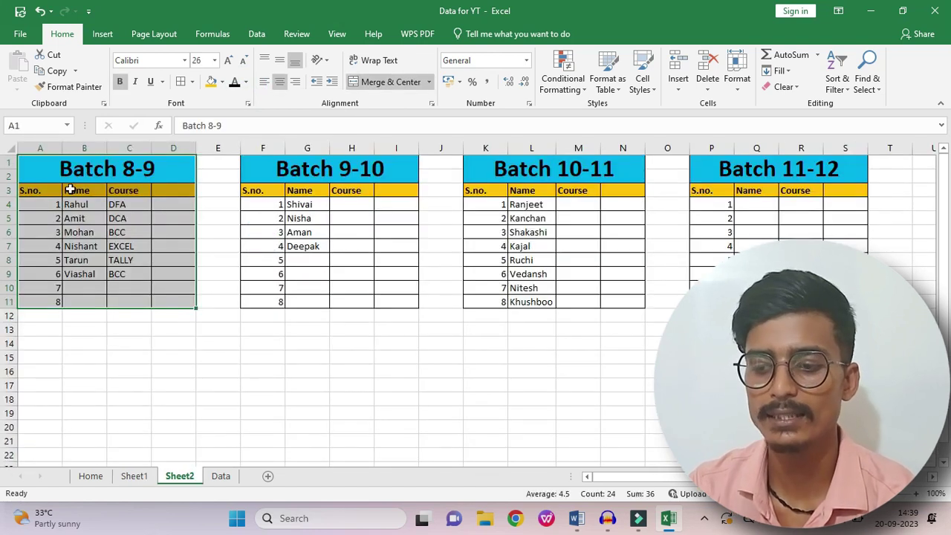
{"action": "left_click", "coordinate": [127, 232]}
{"action": "left_click", "coordinate": [127, 172]}
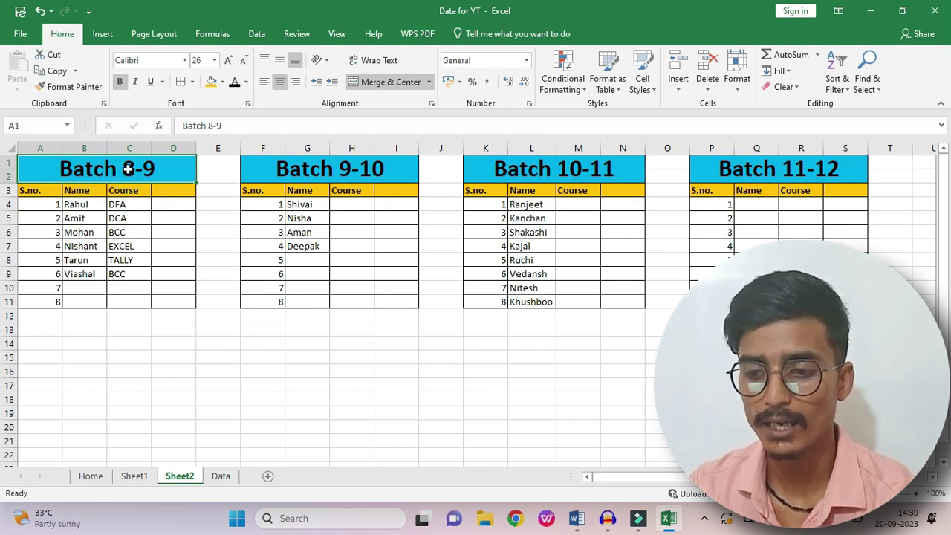
Step: Hyperlink Sheet2's Batch 8-9 title in A1 back to Sheet1
{"action": "left_click", "coordinate": [103, 33]}
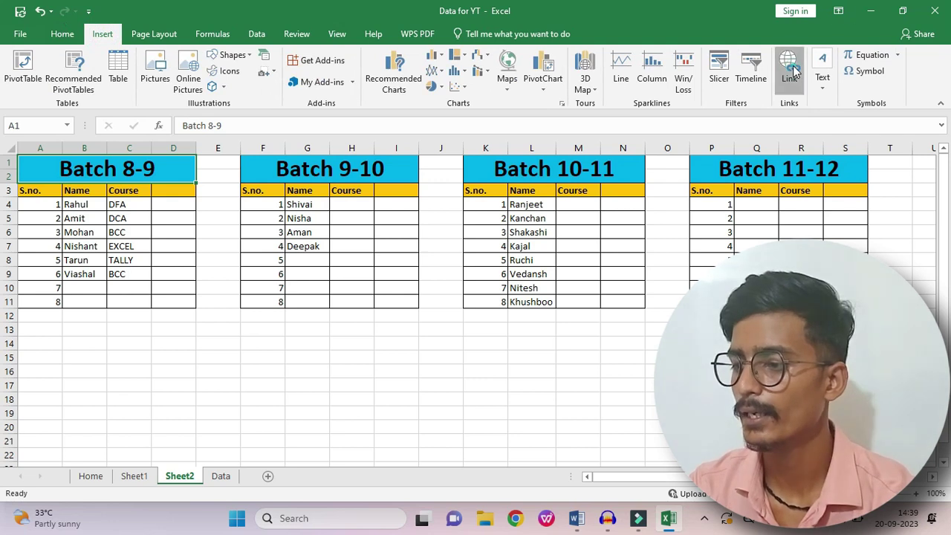
{"action": "left_click", "coordinate": [789, 68]}
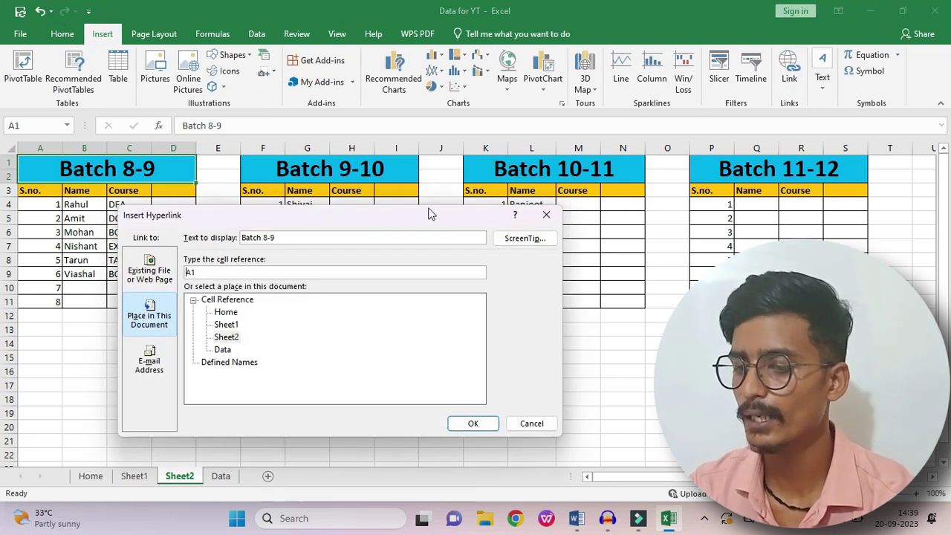
{"action": "left_click", "coordinate": [225, 325]}
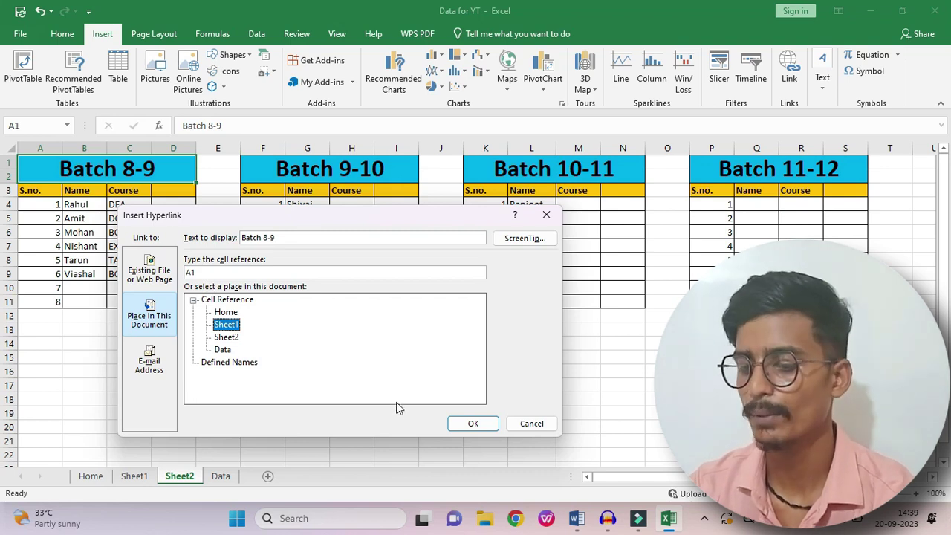
{"action": "left_click", "coordinate": [470, 422]}
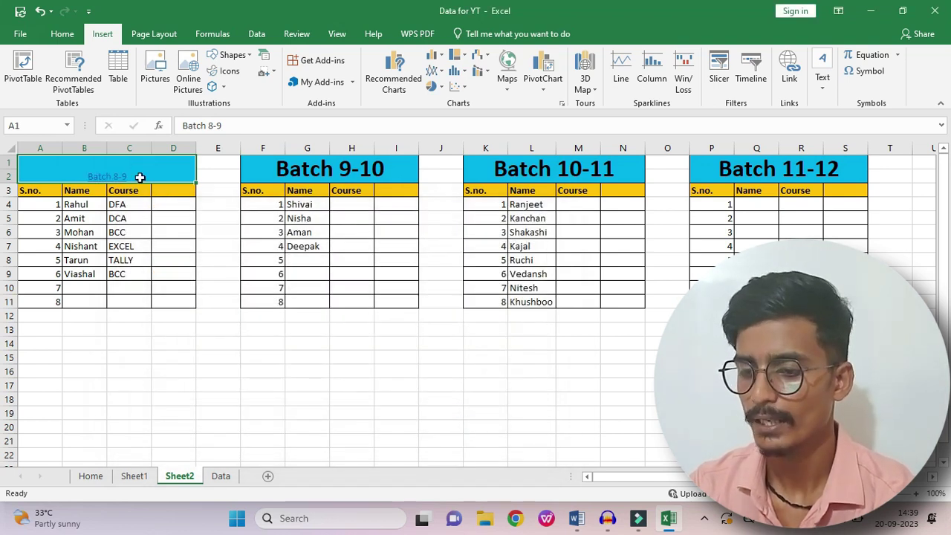
Step: Format-paint the Batch 9-10 title style onto Batch 8-9, then test its link to Sheet1
{"action": "left_click", "coordinate": [307, 172]}
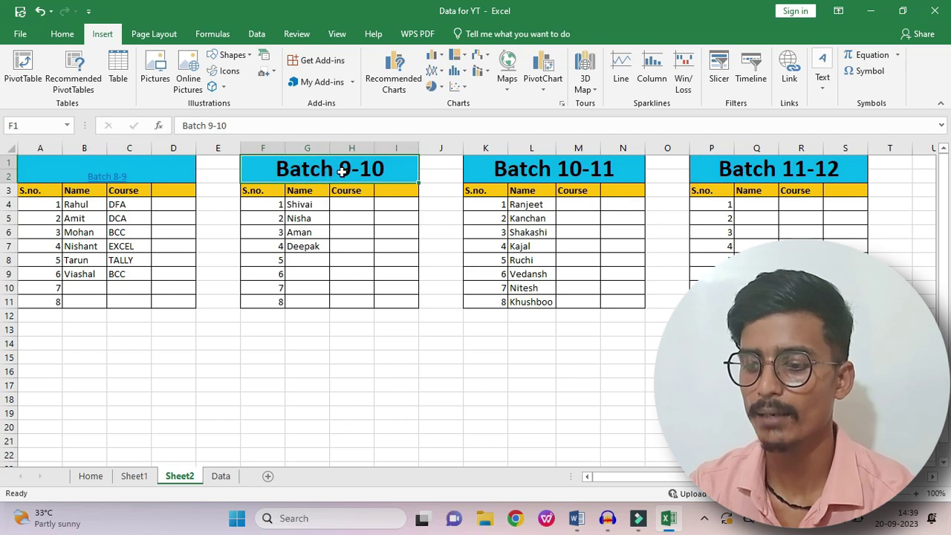
{"action": "key", "text": "ctrl+Home"}
{"action": "left_click", "coordinate": [290, 169]}
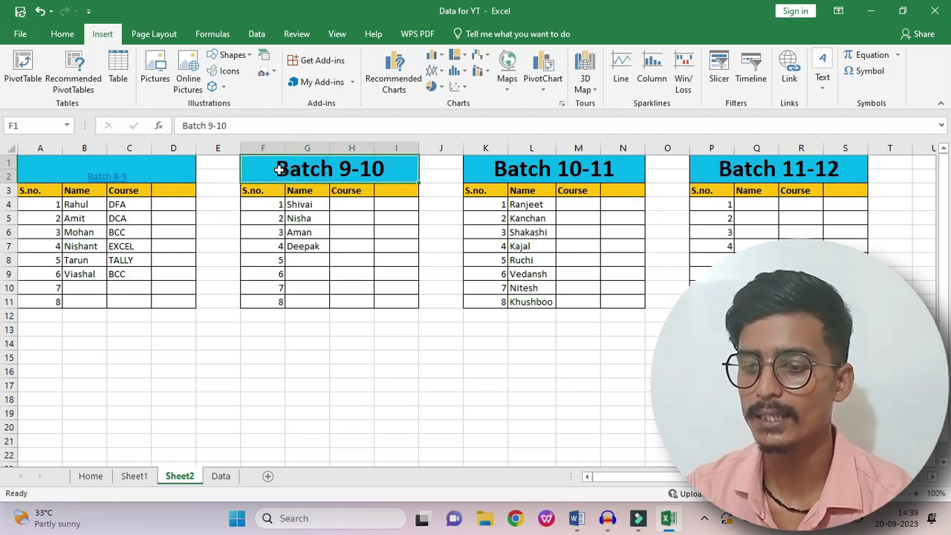
{"action": "left_click", "coordinate": [64, 34]}
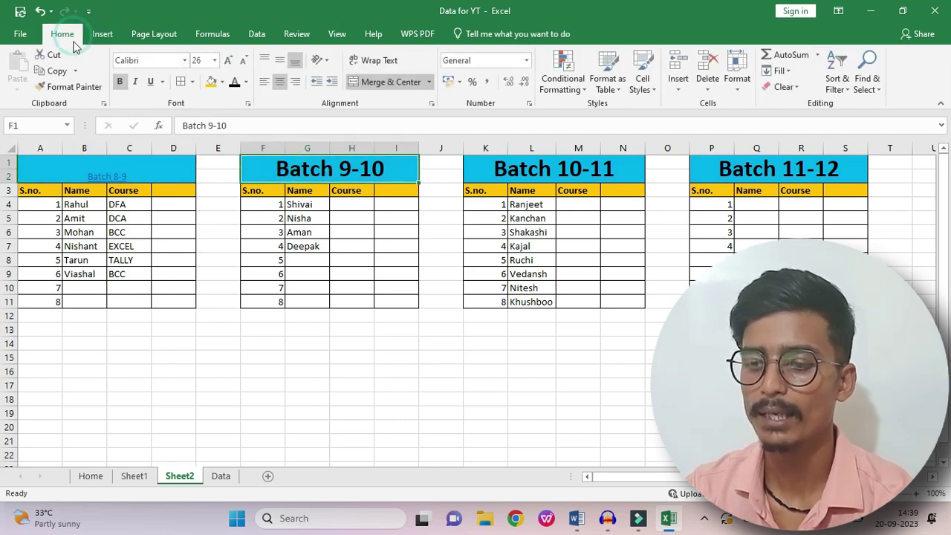
{"action": "left_click", "coordinate": [69, 86]}
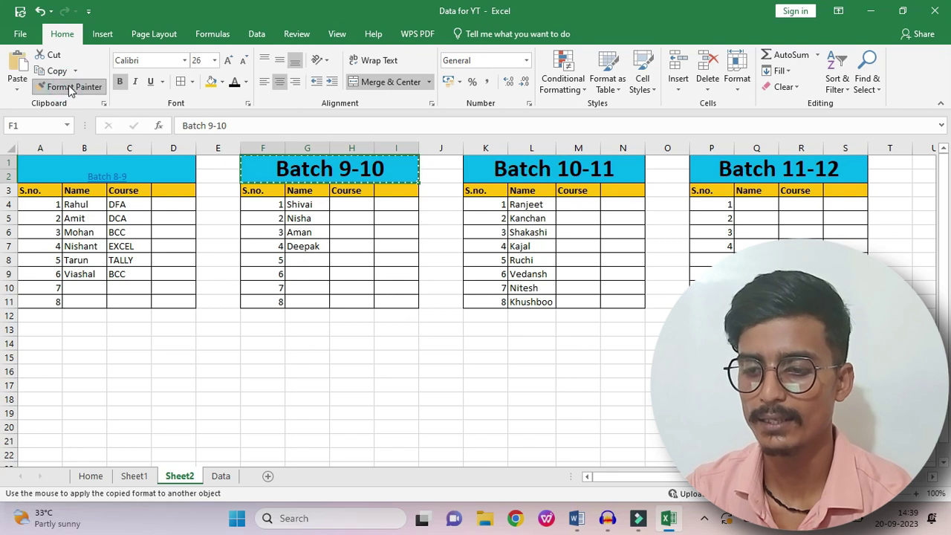
{"action": "left_click", "coordinate": [113, 165]}
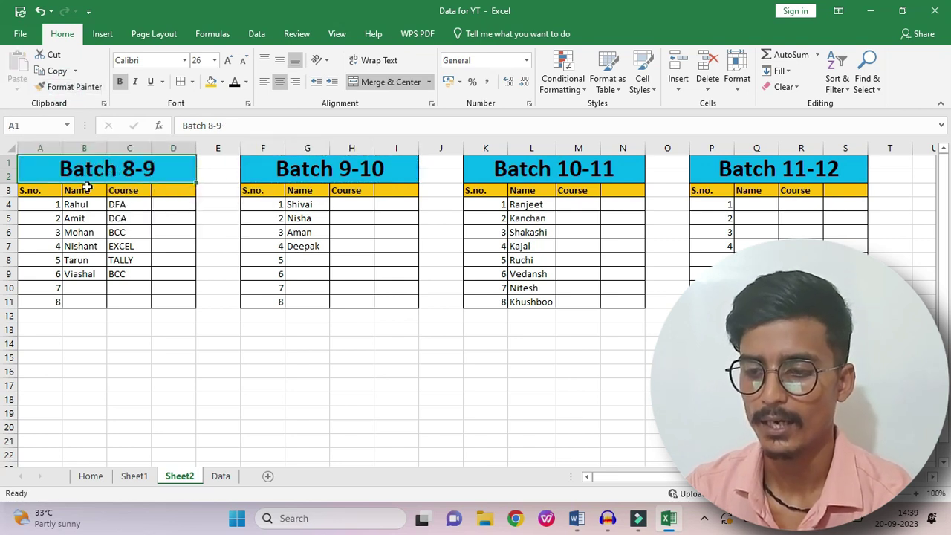
{"action": "left_click", "coordinate": [148, 171]}
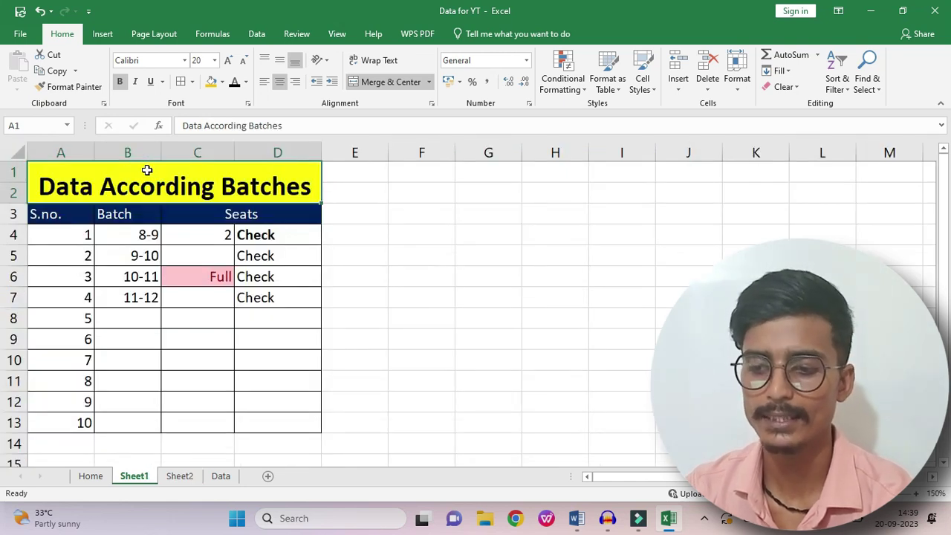
{"action": "left_click", "coordinate": [259, 235]}
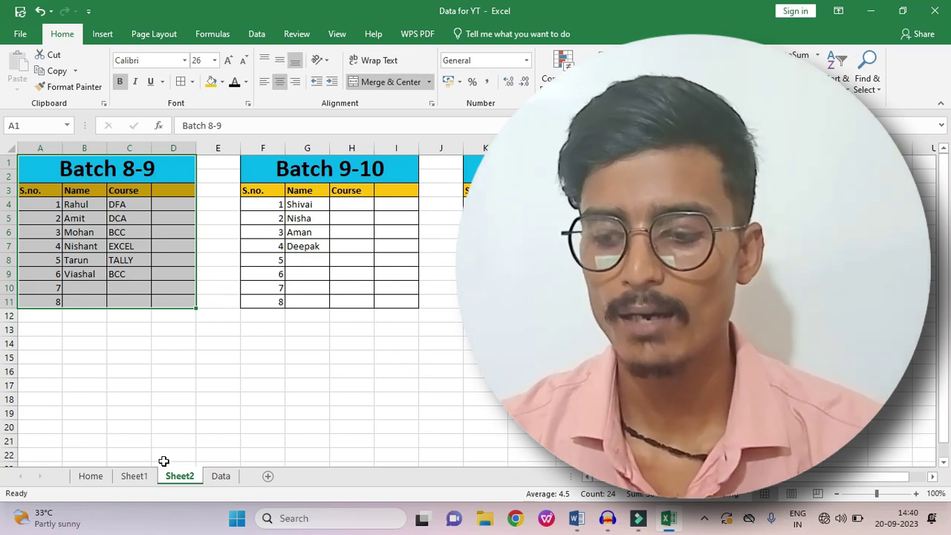
{"action": "left_click", "coordinate": [134, 475]}
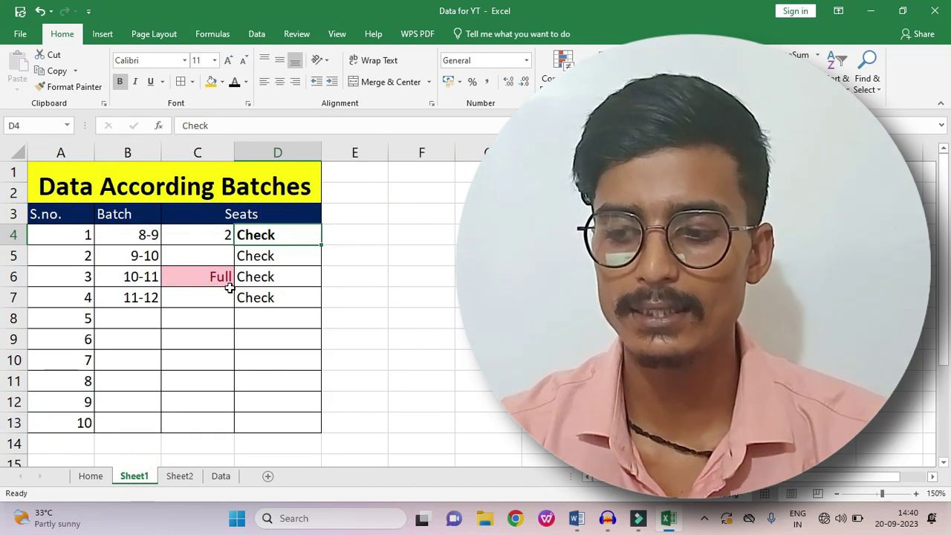